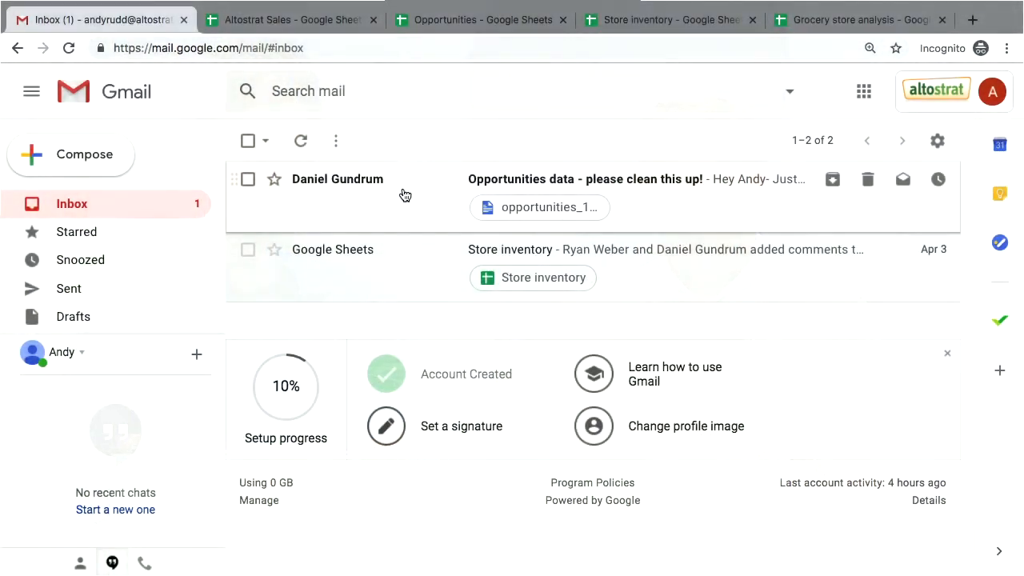
# Step: Open the email "Opportunities data - please clean this up!" and save its opportunities_1.tsv attachment to Drive
pyautogui.click(404, 194)
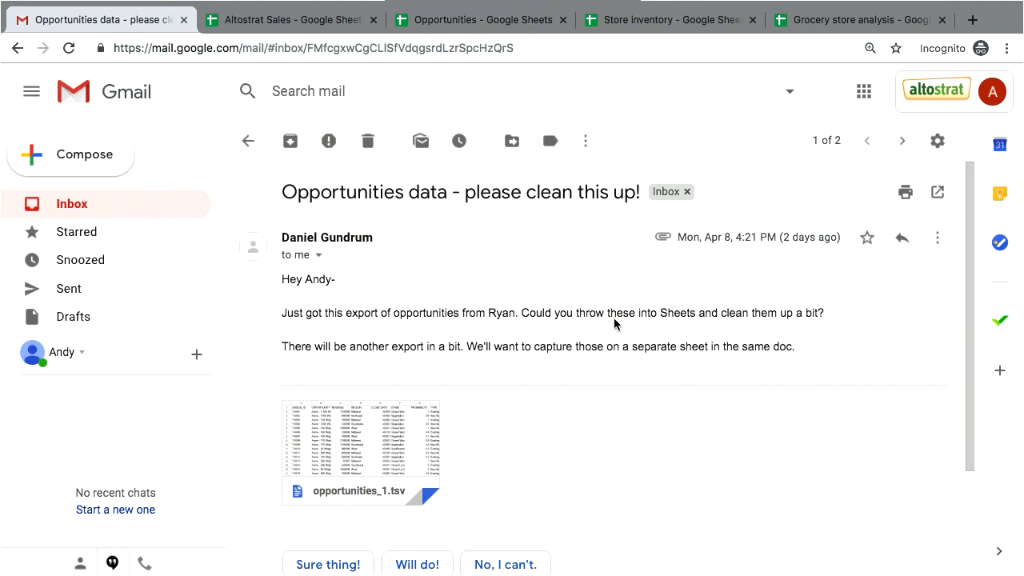
pyautogui.moveTo(399, 439)
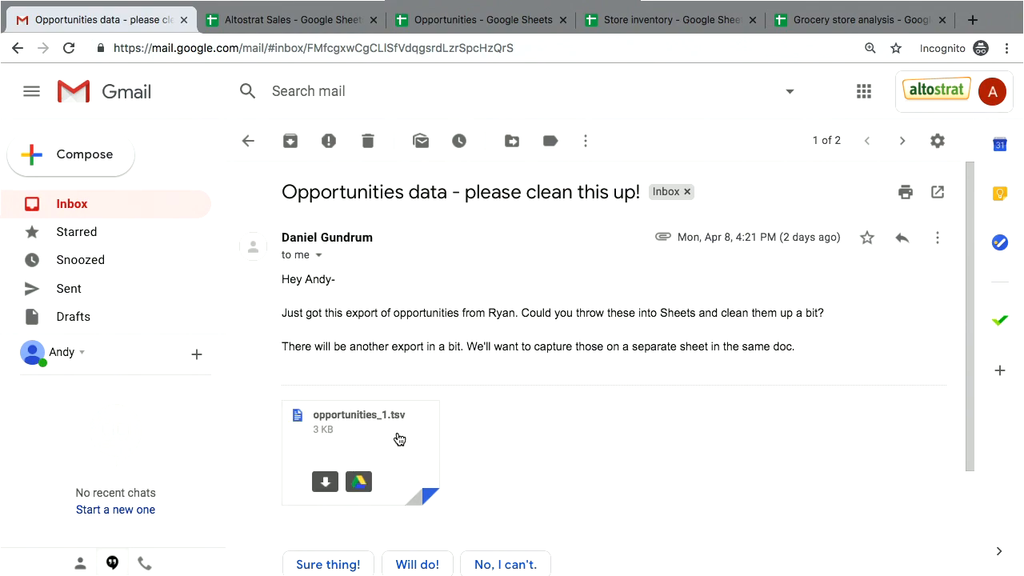
pyautogui.click(358, 481)
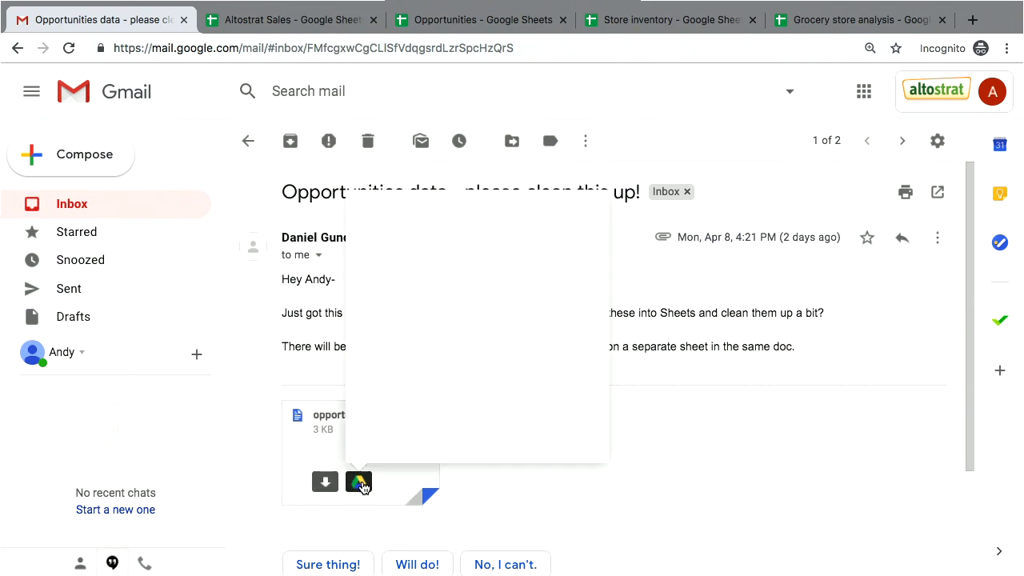
pyautogui.click(323, 341)
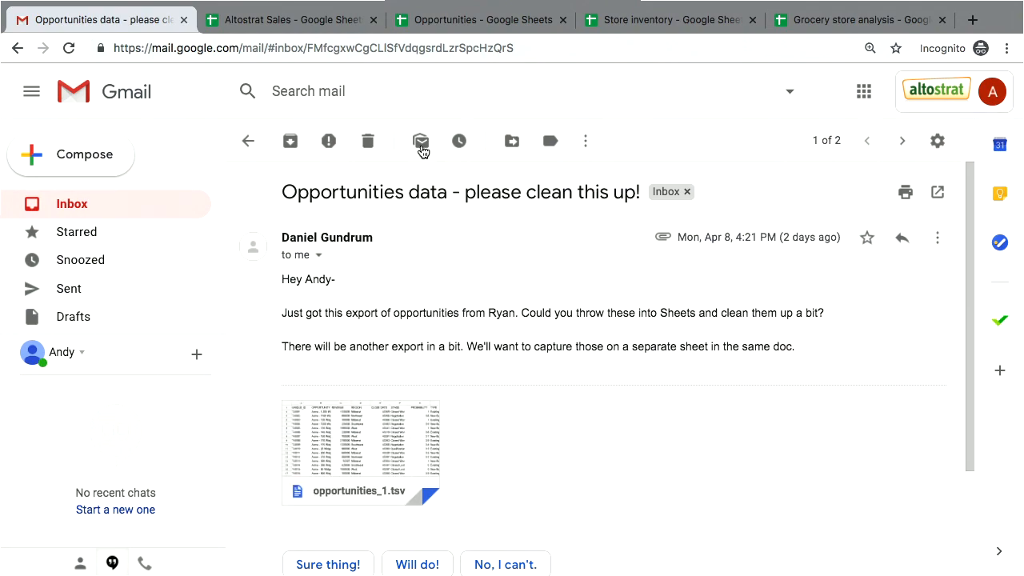
# Step: In the Opportunities spreadsheet, import opportunities_1.tsv from My Drive, replacing the current sheet
pyautogui.click(463, 26)
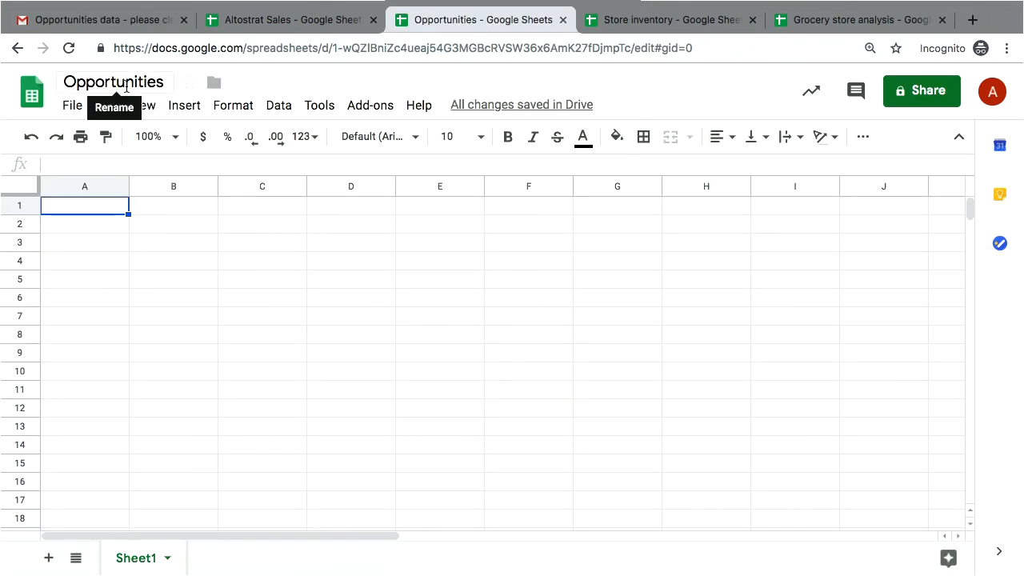
pyautogui.click(74, 105)
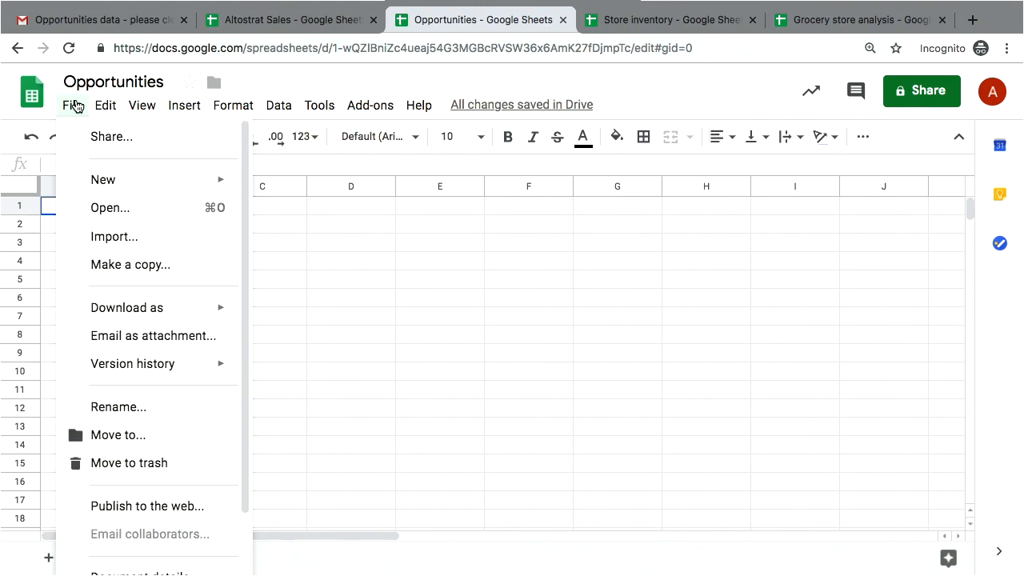
pyautogui.click(110, 236)
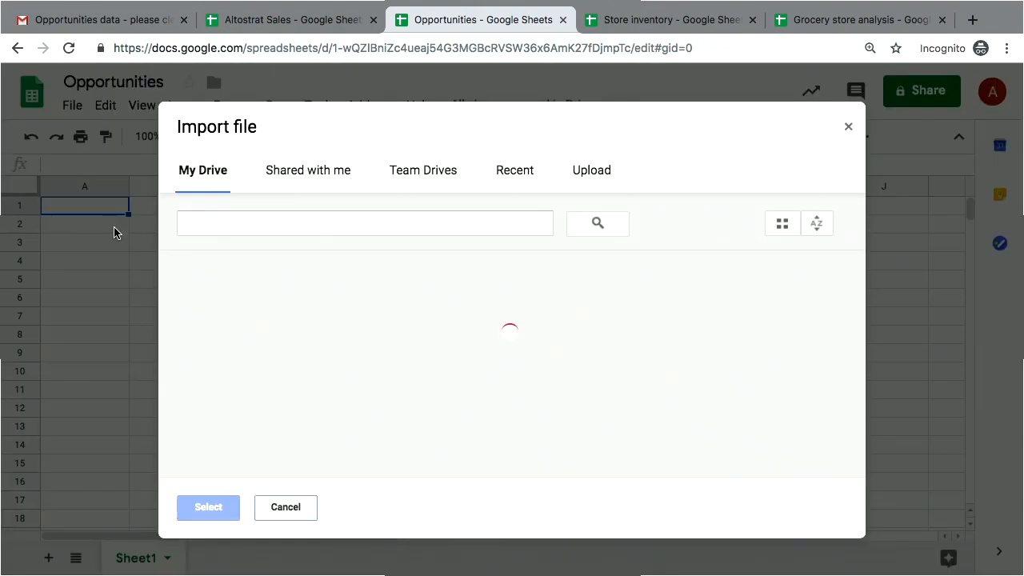
pyautogui.click(326, 320)
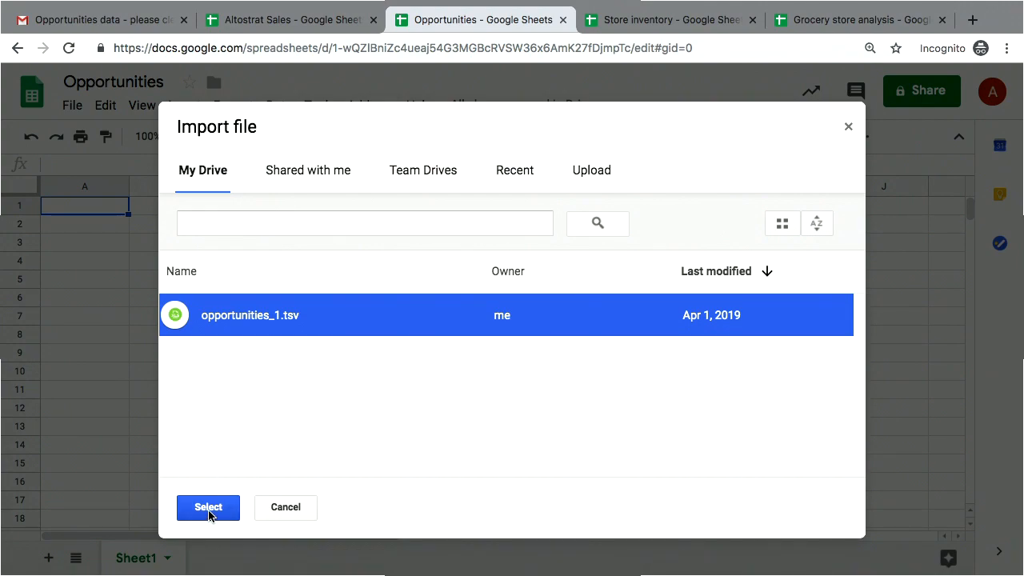
pyautogui.click(208, 511)
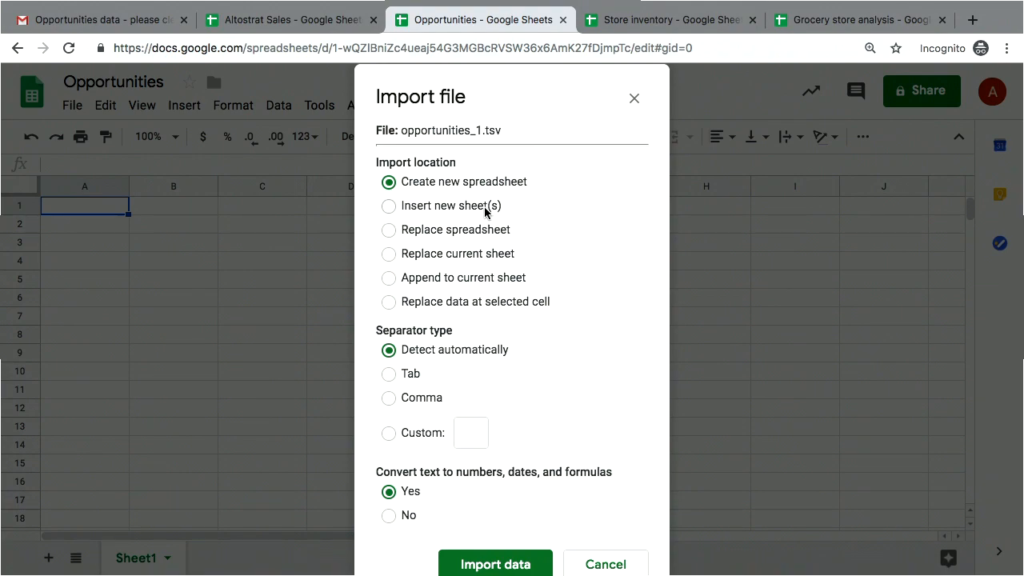
pyautogui.click(468, 262)
pyautogui.click(516, 570)
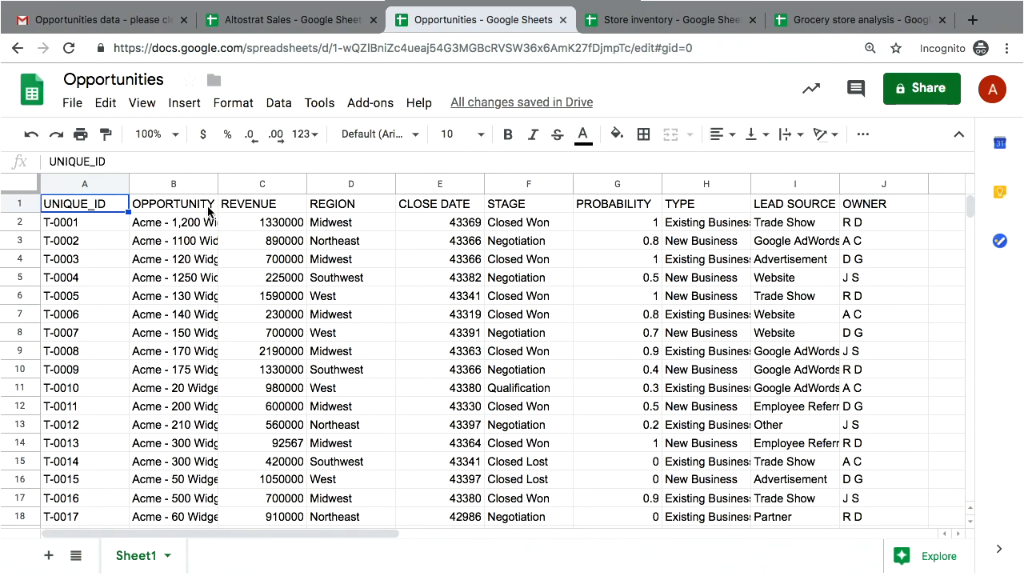
# Step: Insert two blank columns between the OPPORTUNITY NAME and REVENUE columns
pyautogui.click(239, 177)
pyautogui.rightClick(239, 178)
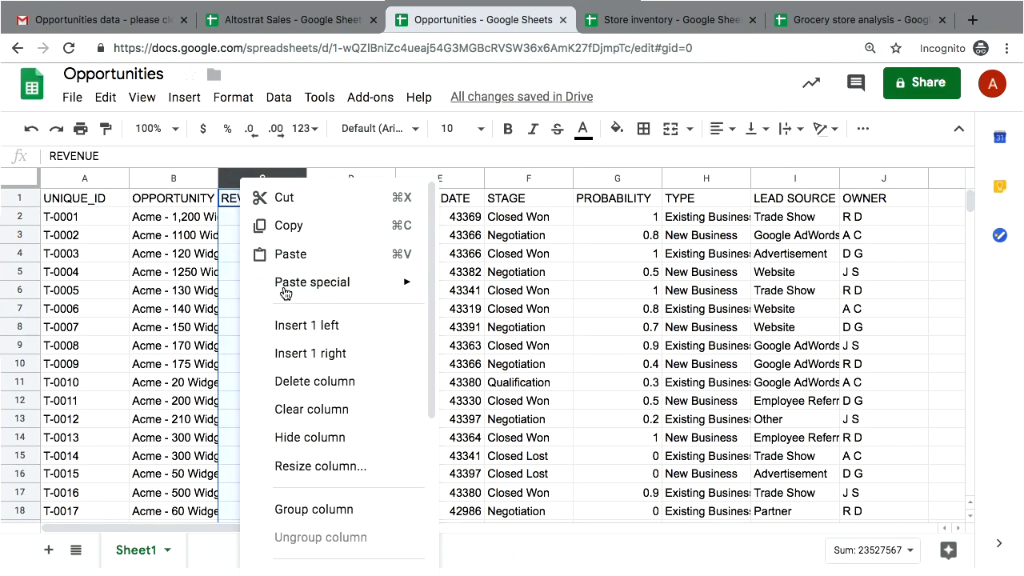
pyautogui.click(280, 325)
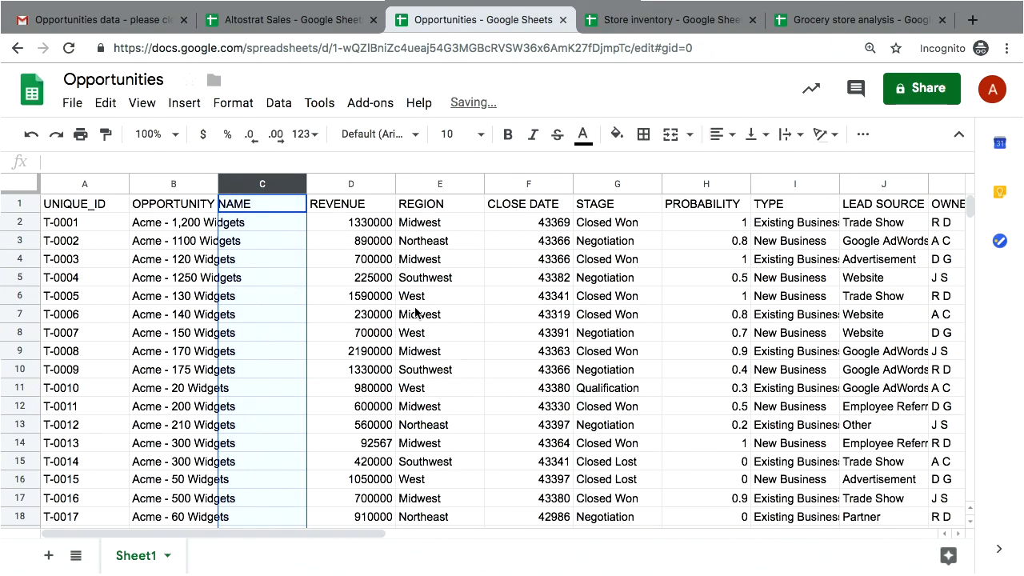
pyautogui.hotkey('ctrl', 'alt', '=')
pyautogui.press('Left')
pyautogui.press('Down')
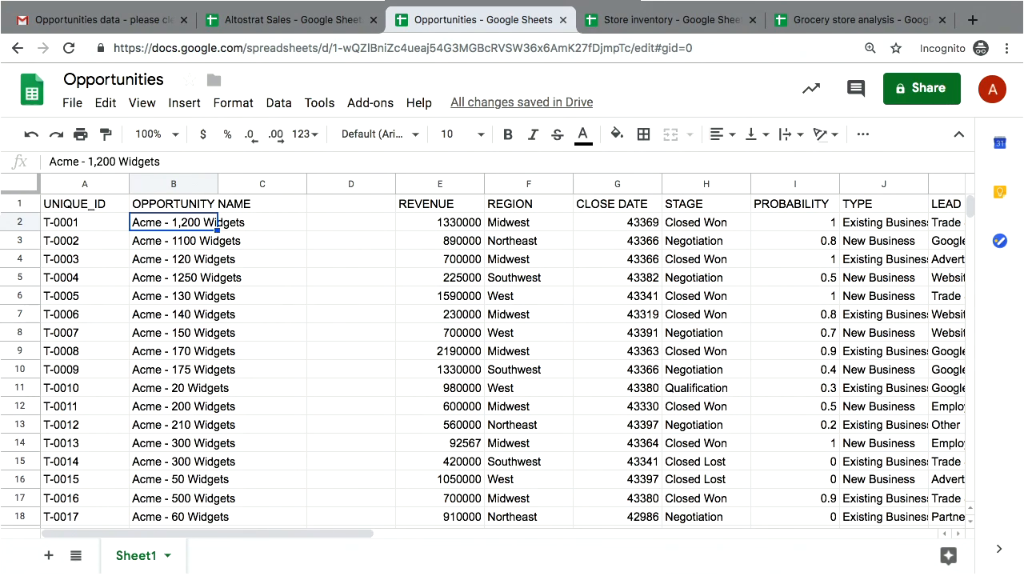
# Step: Enter =split(B2,"-") in C2 to separate the opportunity name at the hyphen, and fill the formula down the column
pyautogui.click(262, 222)
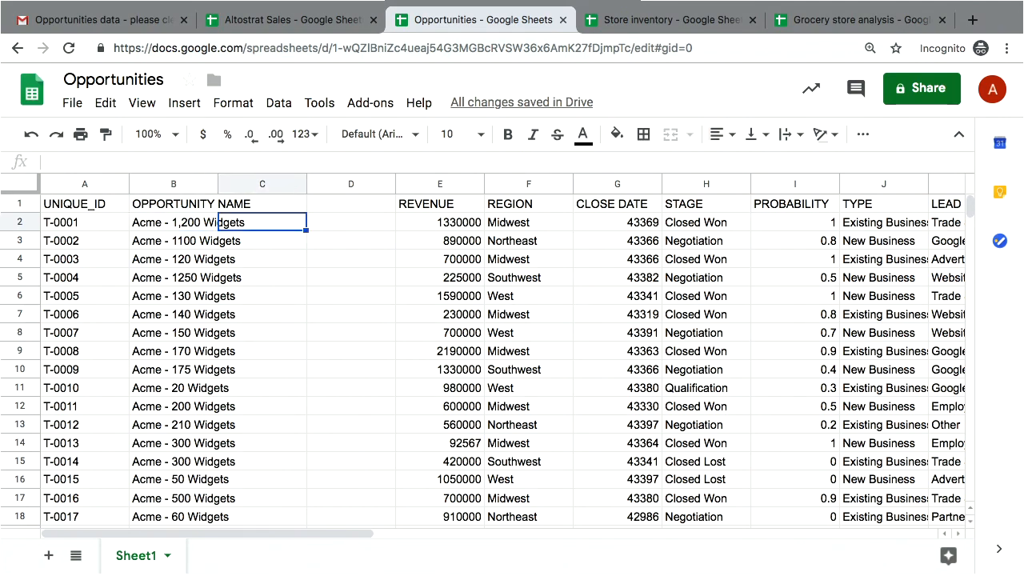
pyautogui.write('=sp')
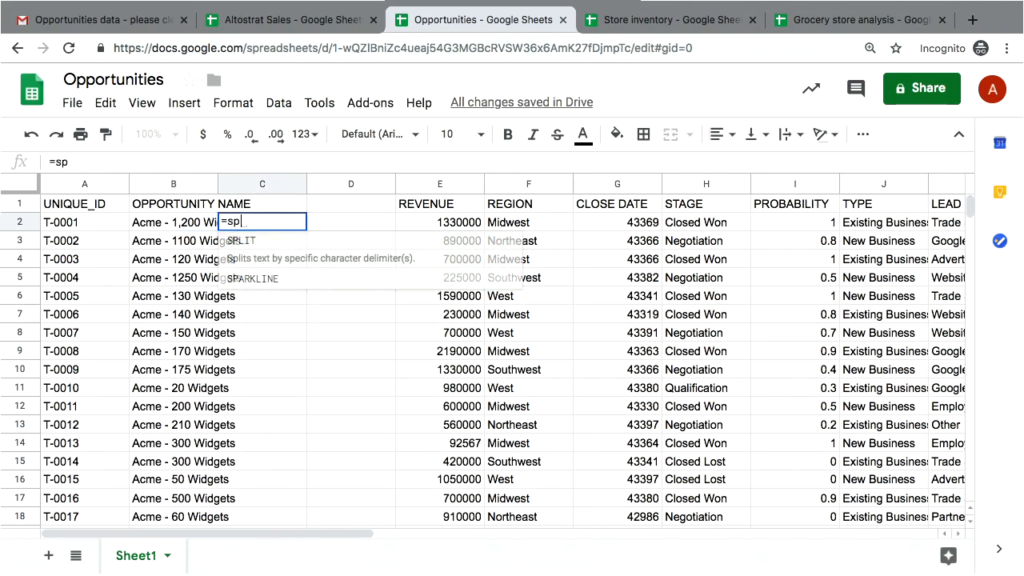
pyautogui.write('lit(')
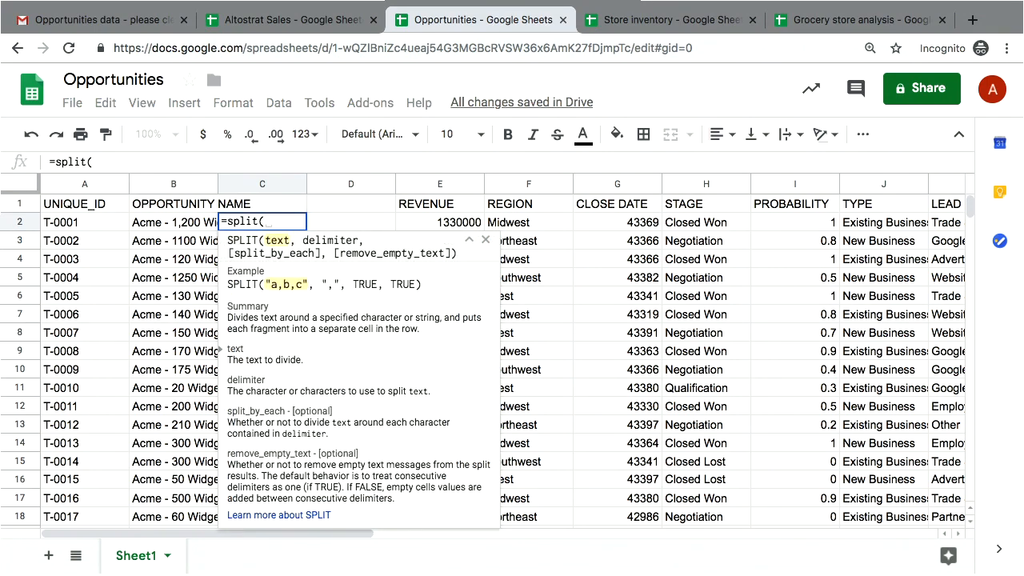
pyautogui.press('Left')
pyautogui.write(',')
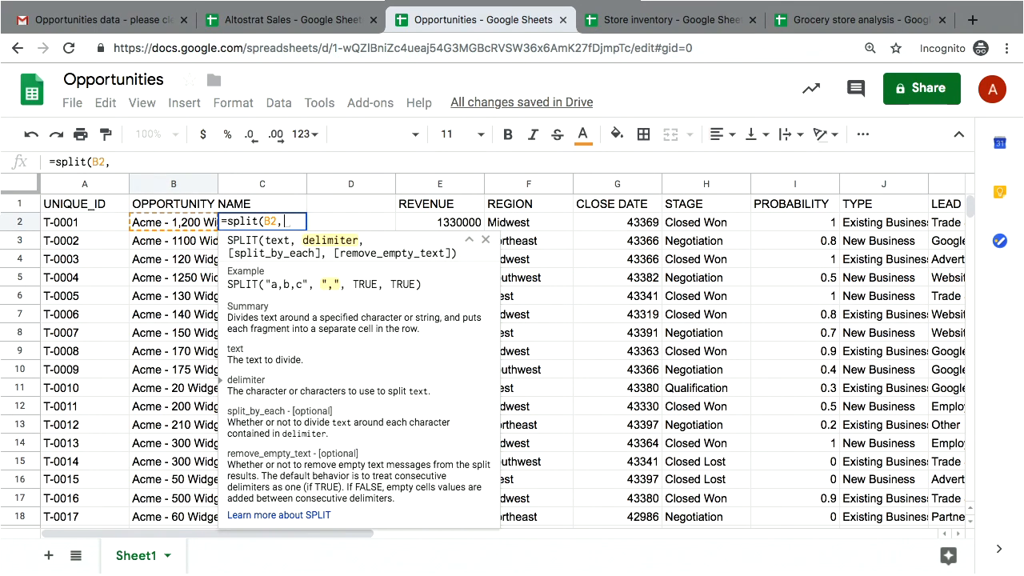
pyautogui.write('"-"')
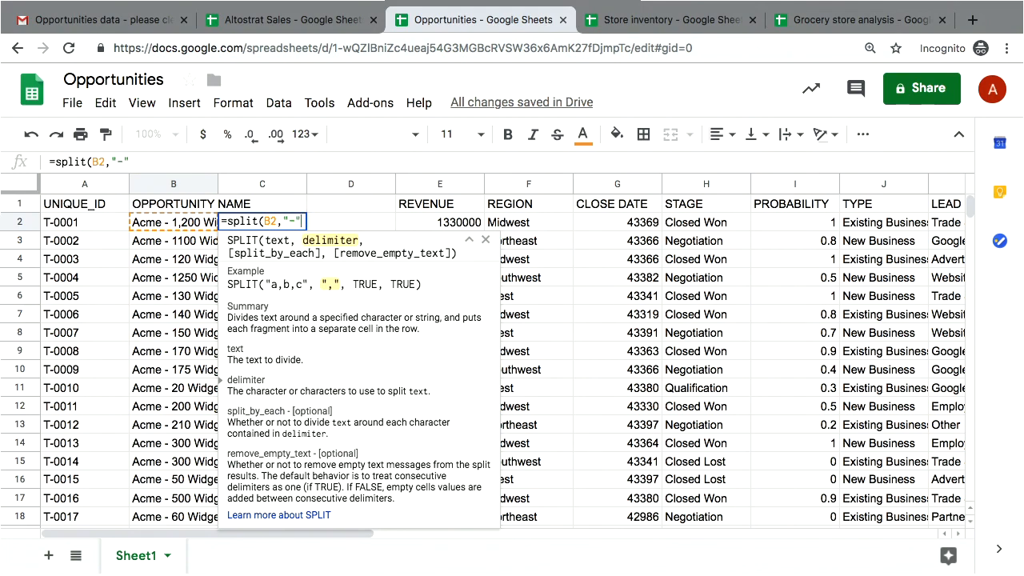
pyautogui.write(')')
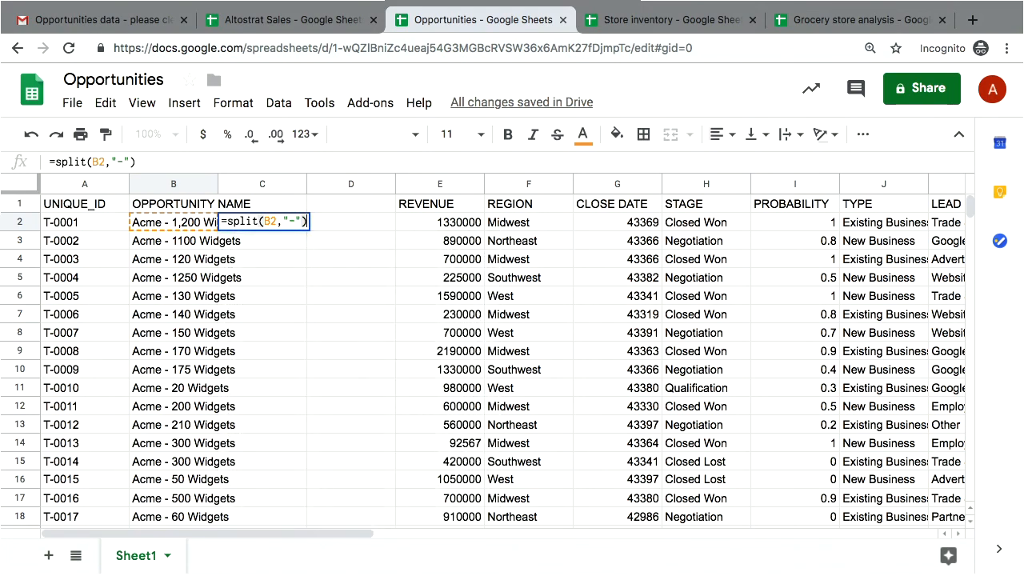
pyautogui.press('Return')
pyautogui.click(294, 229)
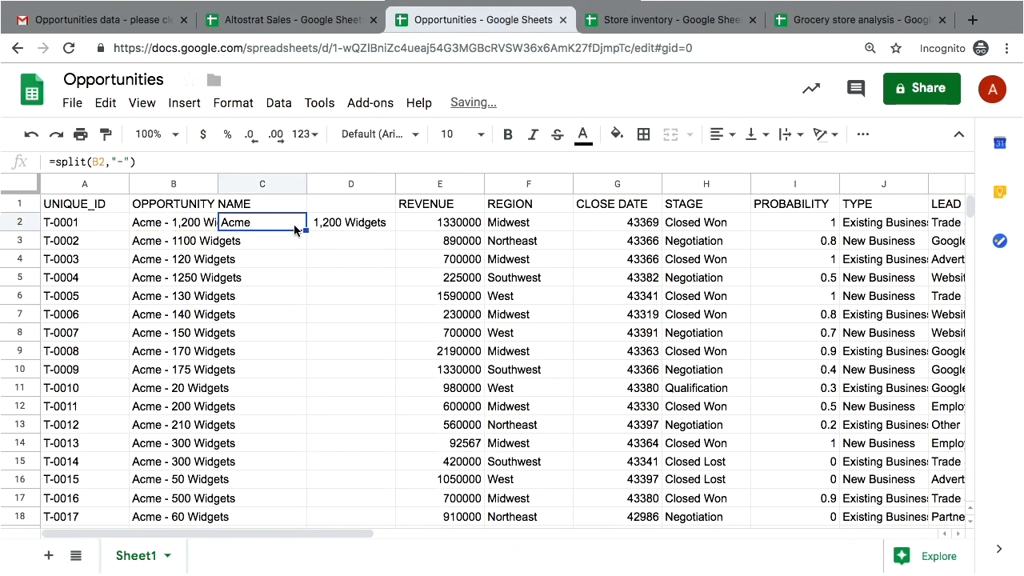
pyautogui.doubleClick(306, 230)
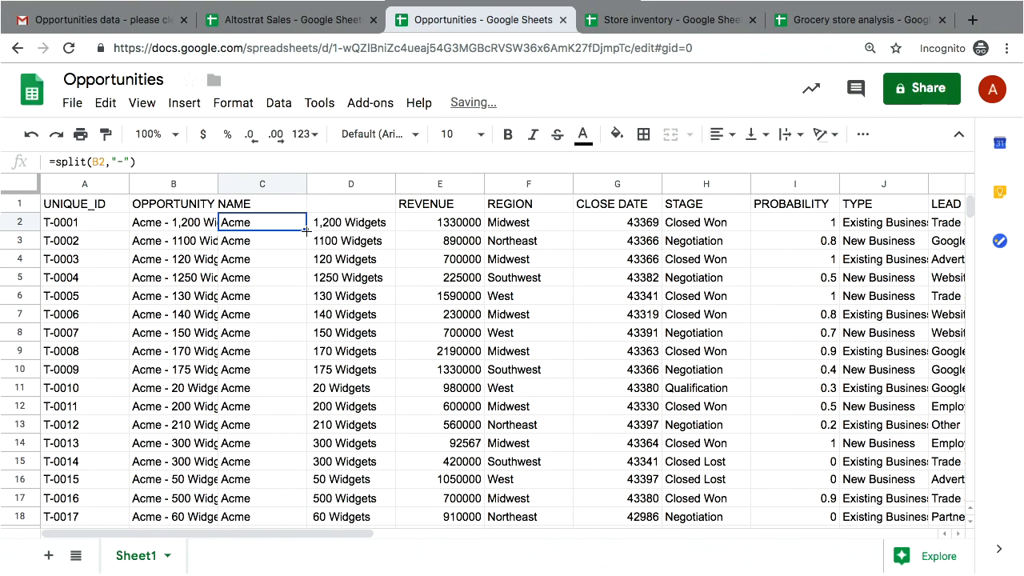
# Step: Add the headers OPPORTUNITY in C1 and WIDGETS in D1
pyautogui.click(296, 205)
pyautogui.write('OPPORTUNITY')
pyautogui.press('Tab')
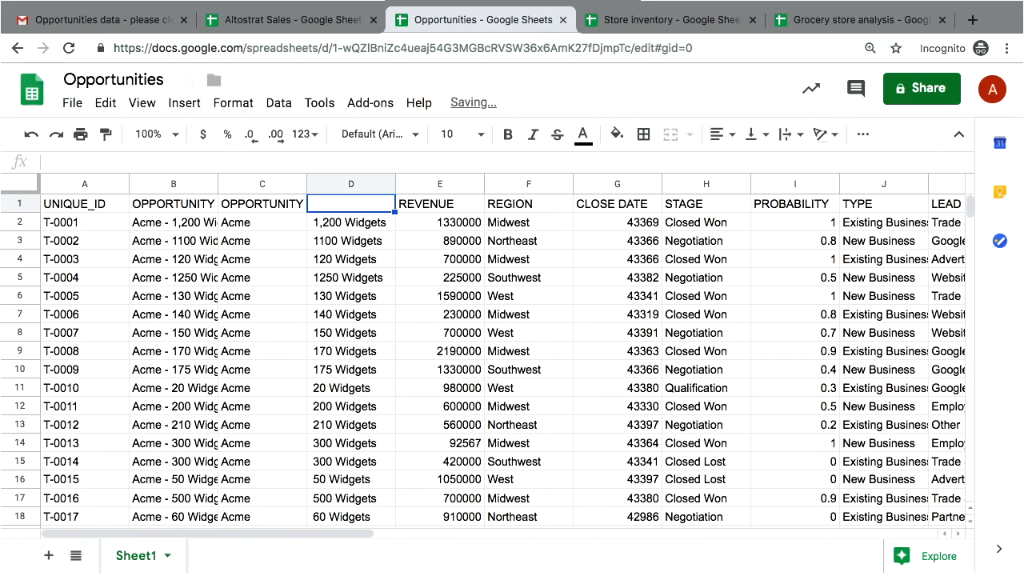
pyautogui.write('WIDGETS')
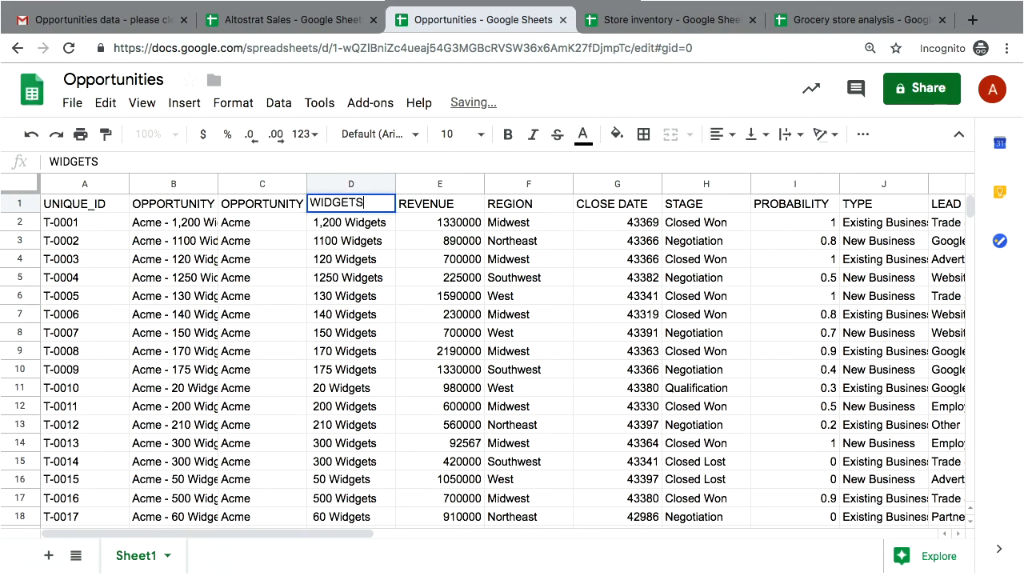
pyautogui.press('Left')
# Step: Copy the split results in C2:D31 and paste them back in place as values only
pyautogui.press('Down')
pyautogui.hotkey('shift', 'Right')
pyautogui.hotkey('ctrl', 'shift', 'Down')
pyautogui.hotkey('ctrl', 'c')
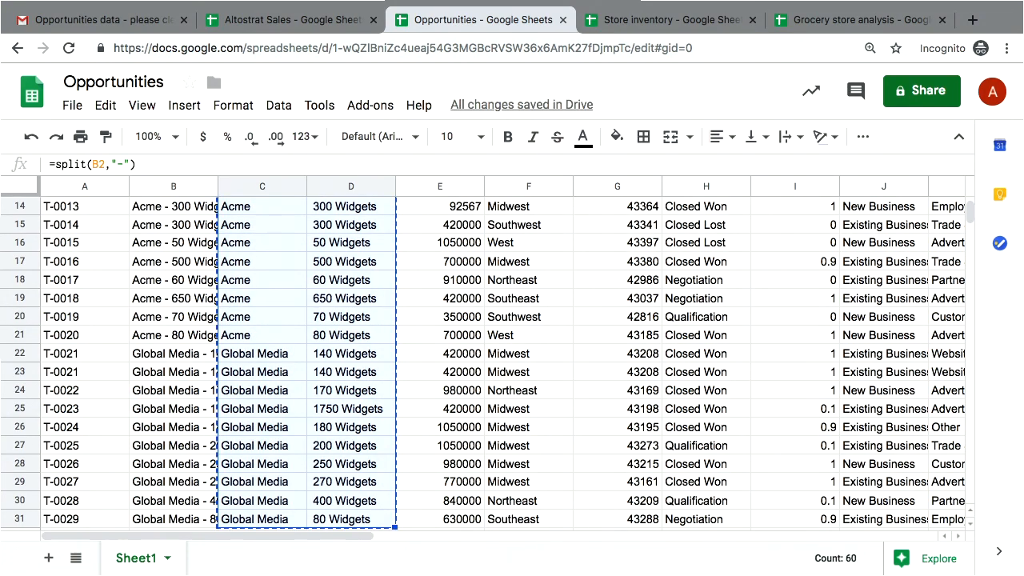
pyautogui.hotkey('ctrl', 'Up')
pyautogui.press('Down')
pyautogui.rightClick(238, 228)
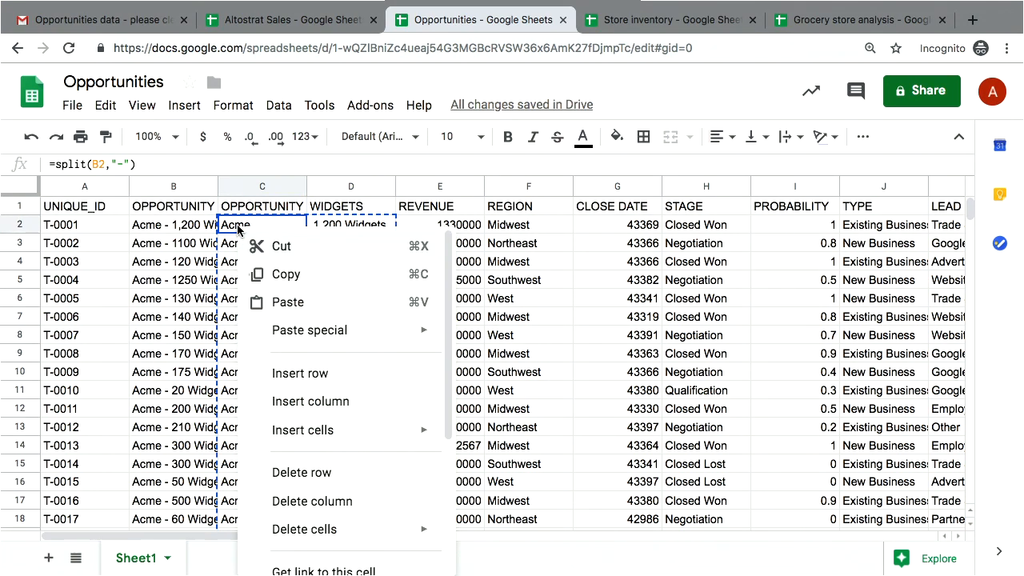
pyautogui.moveTo(331, 330)
pyautogui.click(489, 336)
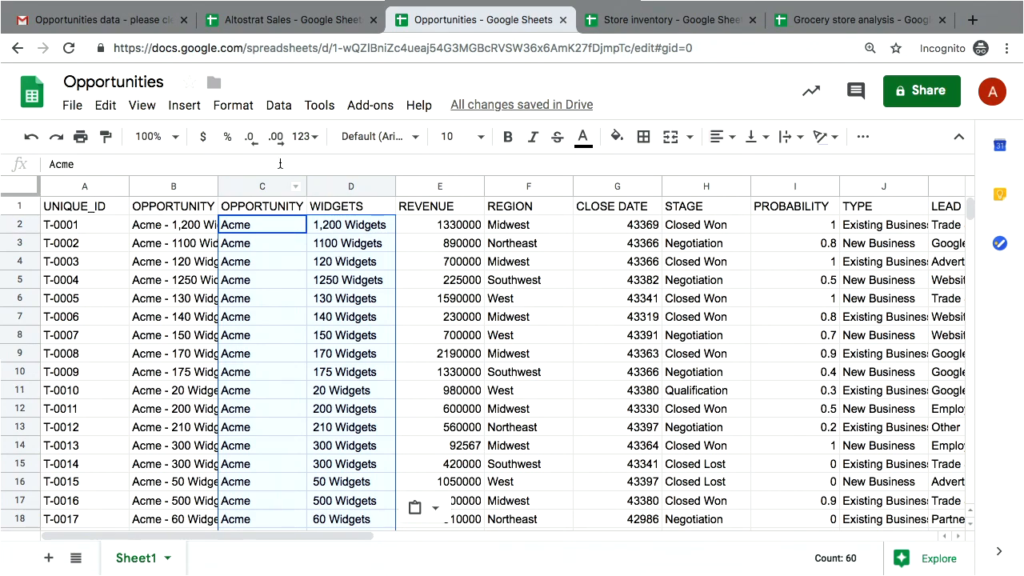
# Step: Trim the whitespace from the pasted values in C2:D31
pyautogui.click(272, 115)
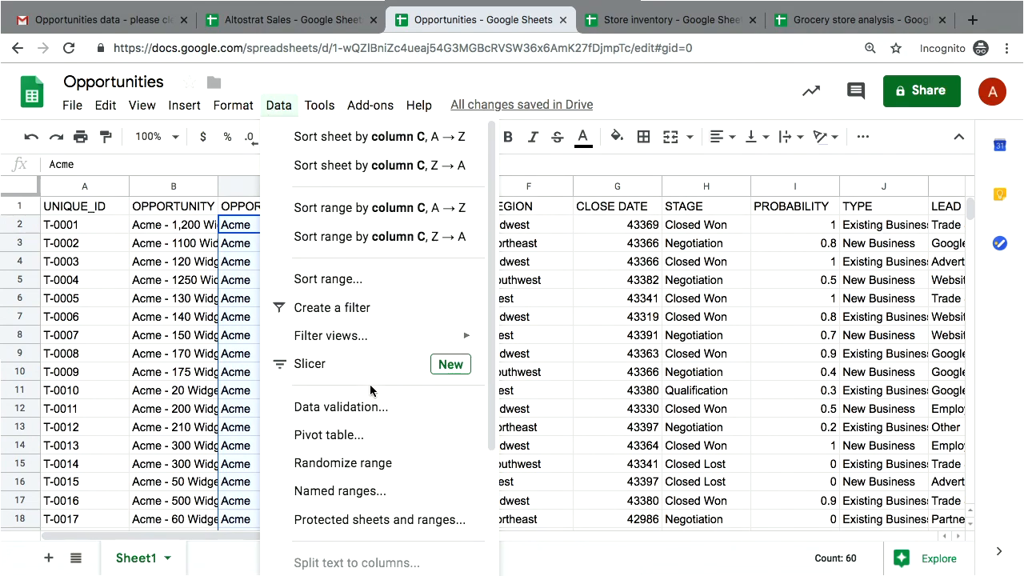
pyautogui.scroll(-2, 369, 386)
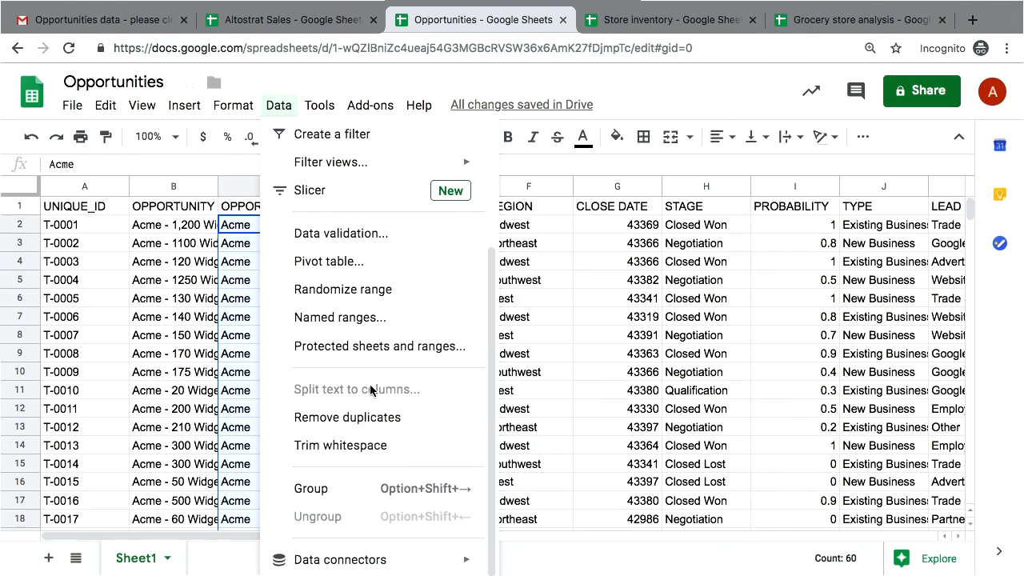
pyautogui.click(373, 451)
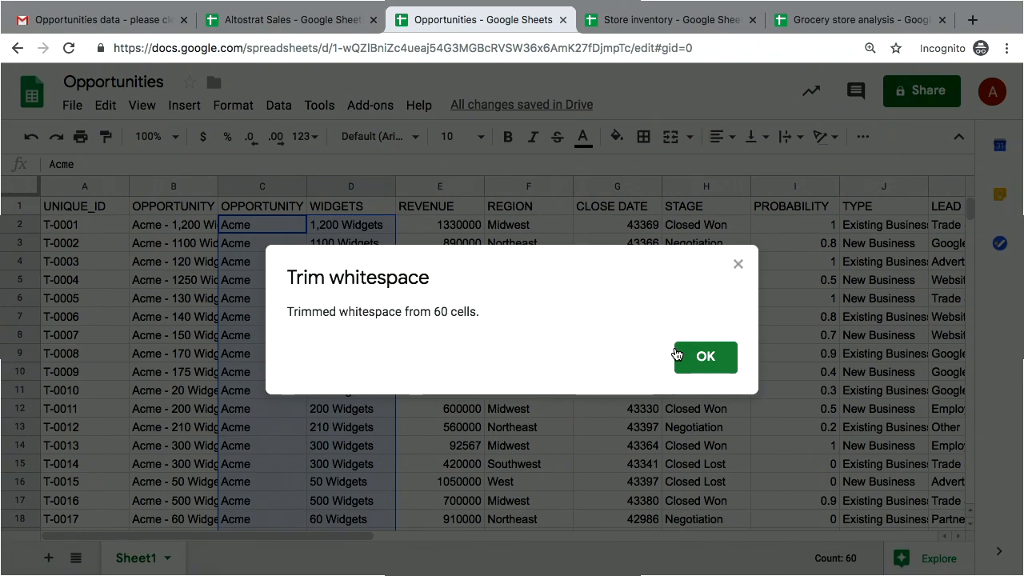
pyautogui.click(707, 356)
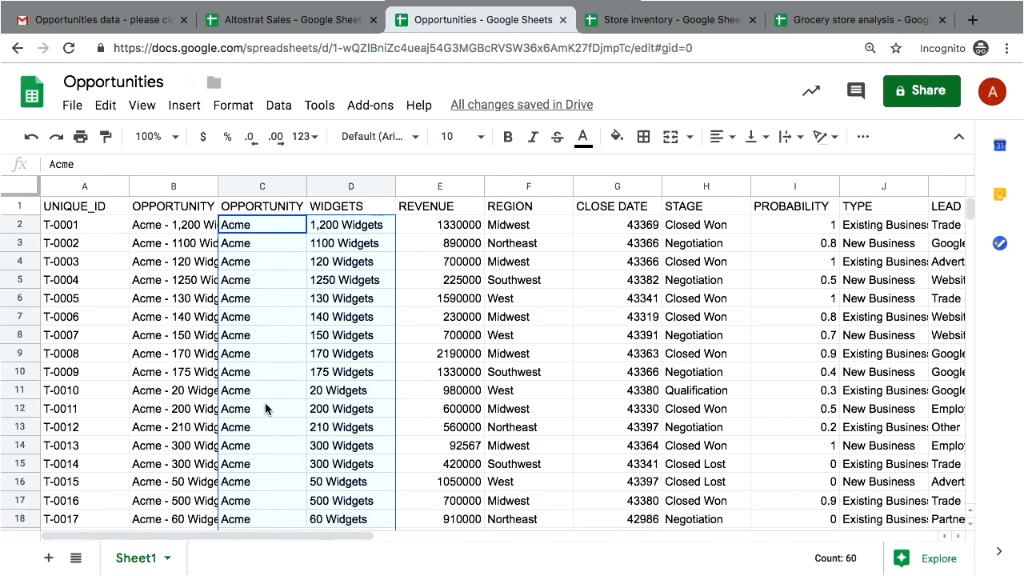
# Step: Insert one blank column between the WIDGETS and REVENUE columns
pyautogui.click(408, 262)
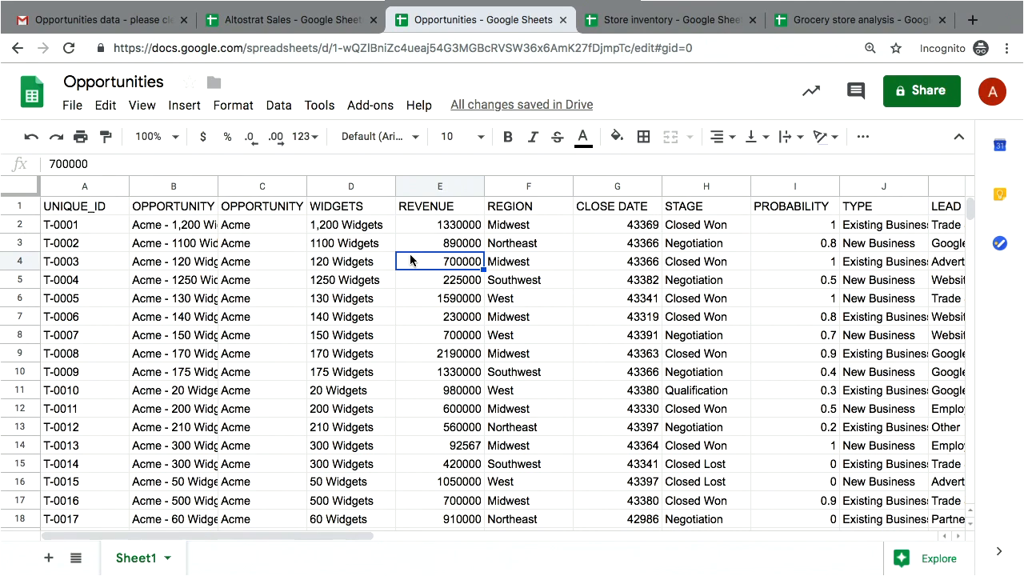
pyautogui.click(416, 190)
pyautogui.rightClick(416, 190)
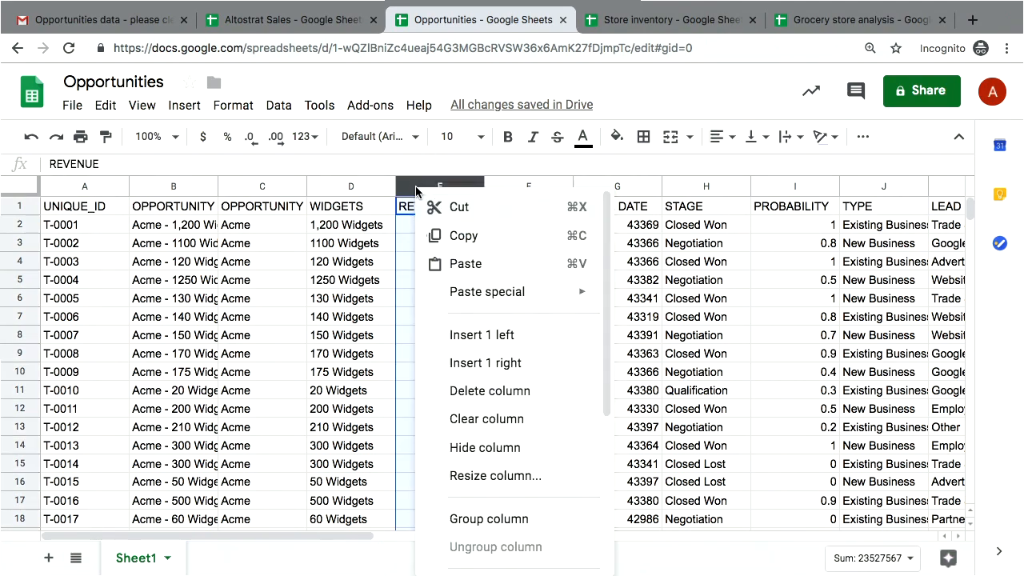
pyautogui.click(462, 334)
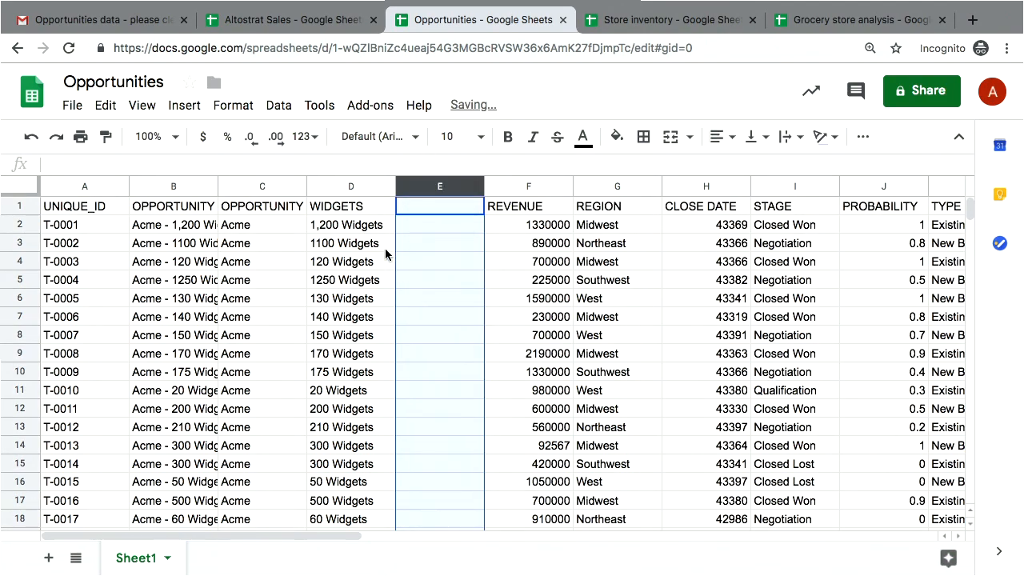
# Step: Split the WIDGETS values in D2:D31 into two columns using a space as the separator
pyautogui.click(374, 226)
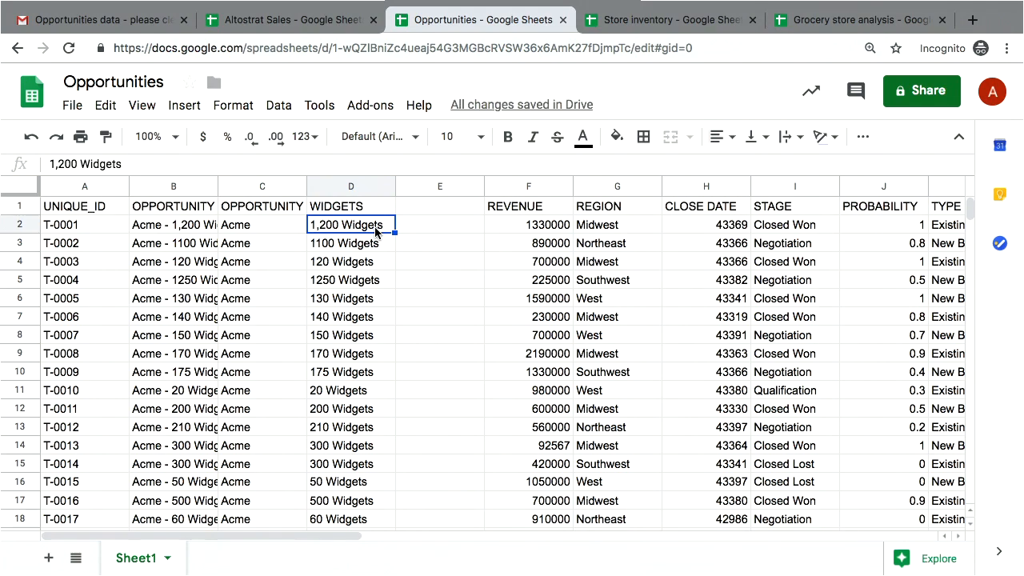
pyautogui.hotkey('ctrl', 'shift', 'Down')
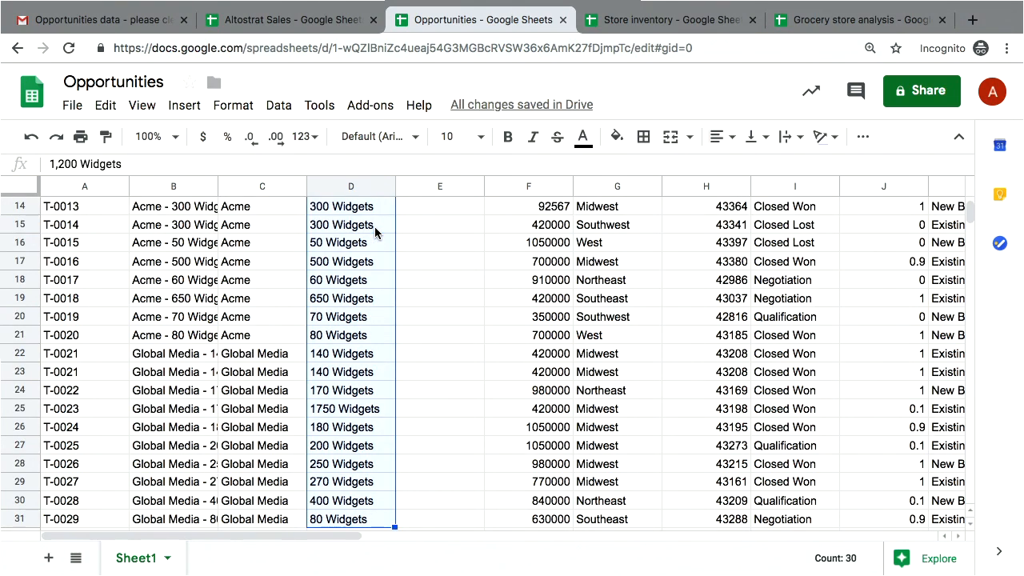
pyautogui.scroll(5, 376, 232)
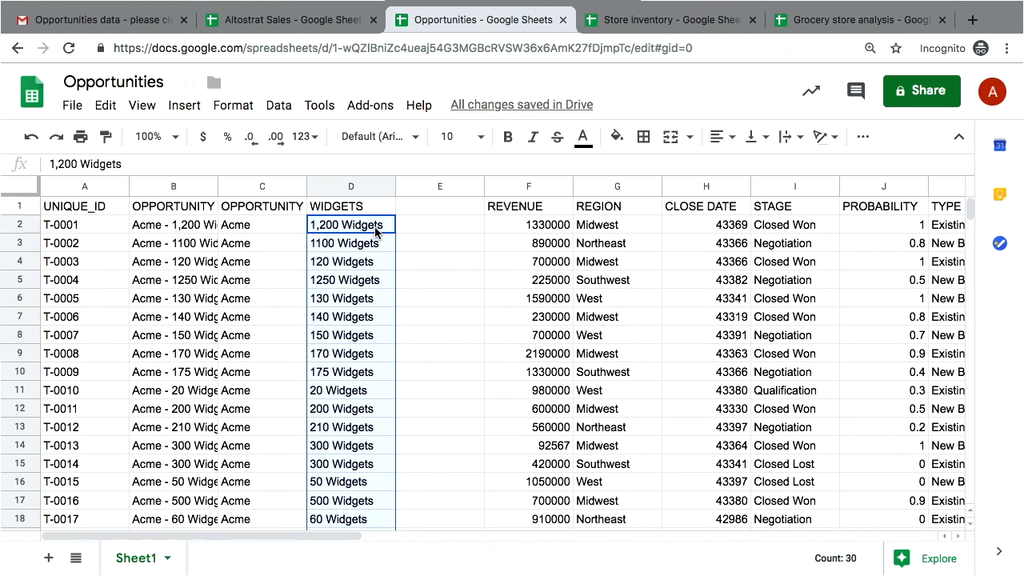
pyautogui.click(278, 106)
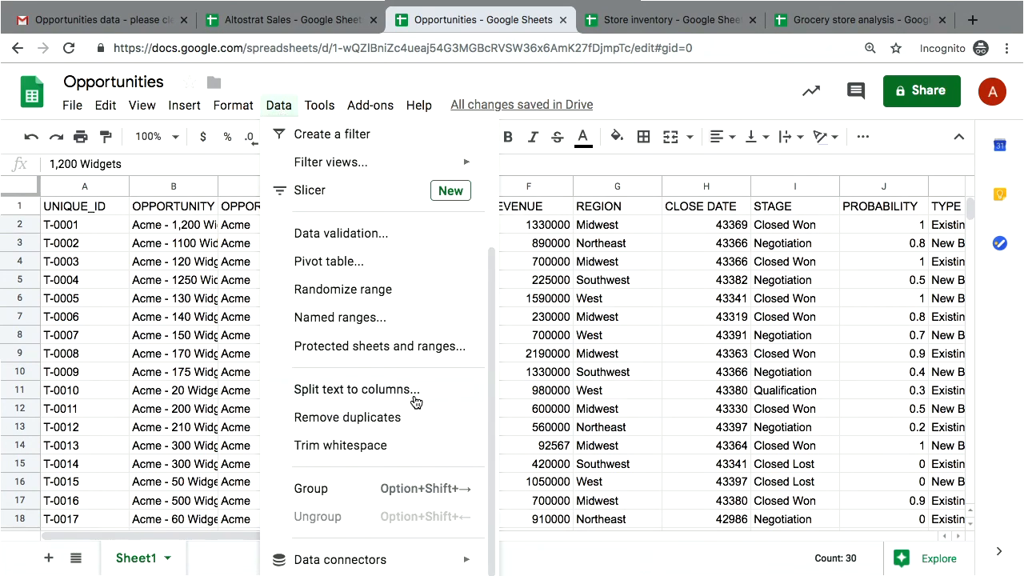
pyautogui.click(356, 389)
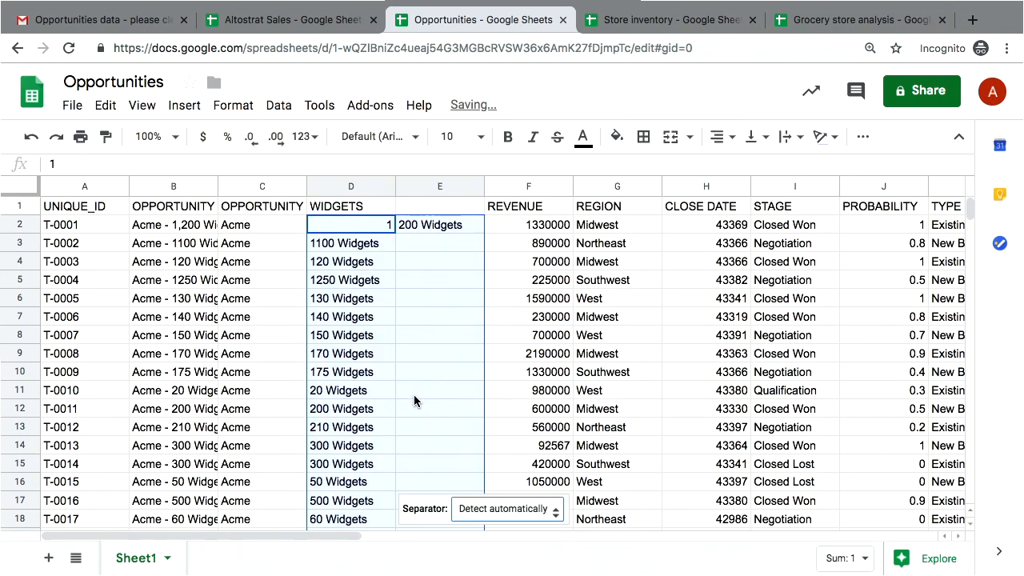
pyautogui.click(483, 509)
pyautogui.click(503, 512)
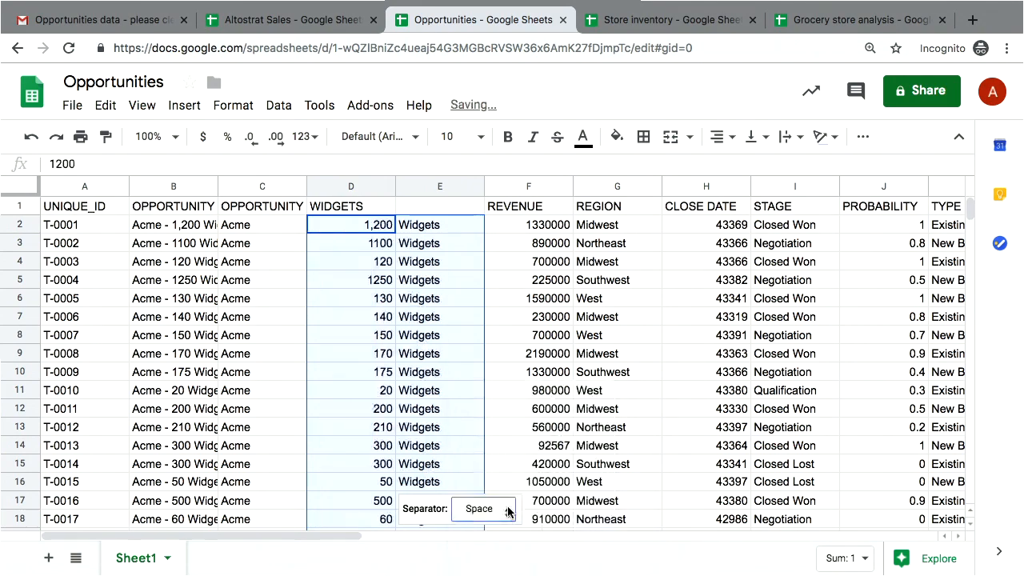
pyautogui.click(469, 396)
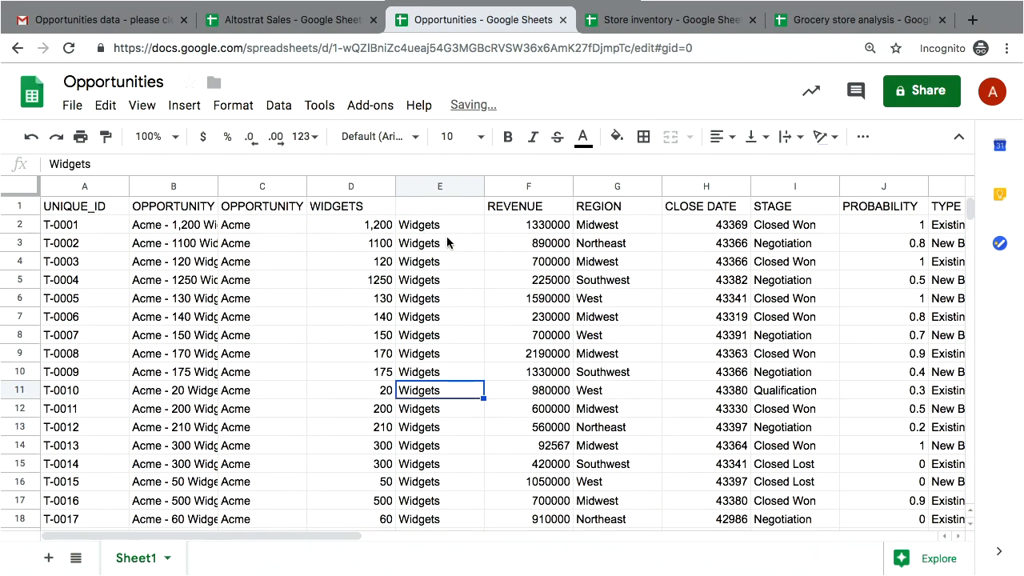
# Step: Delete column E, which holds only the word "Widgets" split off from the quantities
pyautogui.click(440, 187)
pyautogui.rightClick(441, 188)
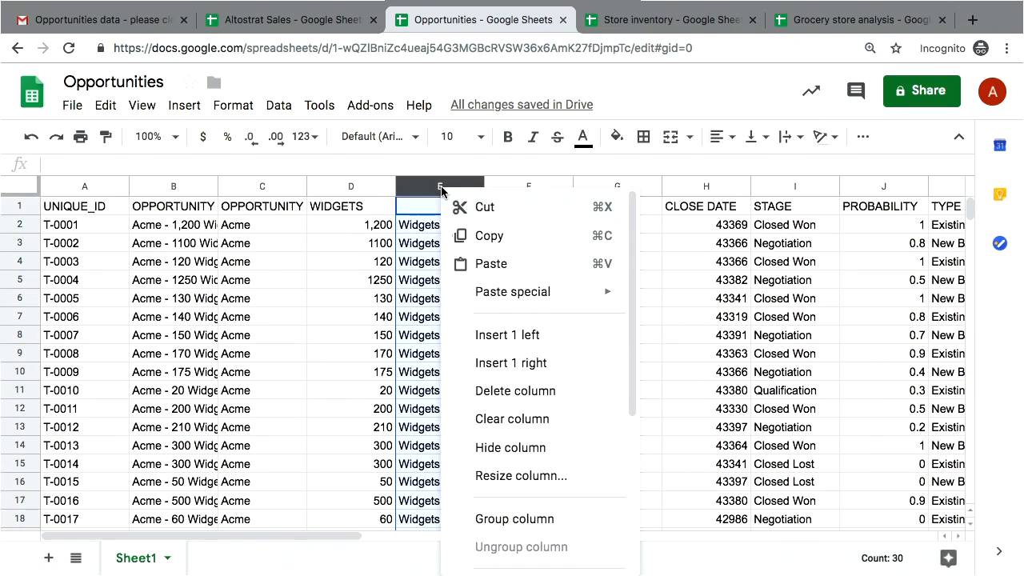
pyautogui.click(490, 391)
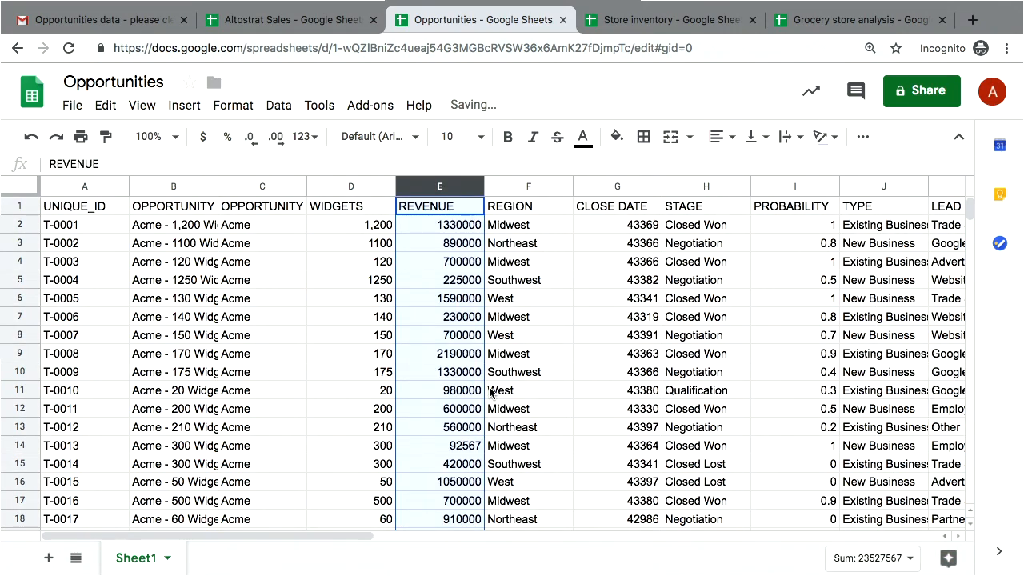
# Step: Remove duplicate rows from the whole data table, analyzing all columns
pyautogui.click(462, 372)
pyautogui.hotkey('ctrl', 'Left')
pyautogui.hotkey('ctrl', 'Up')
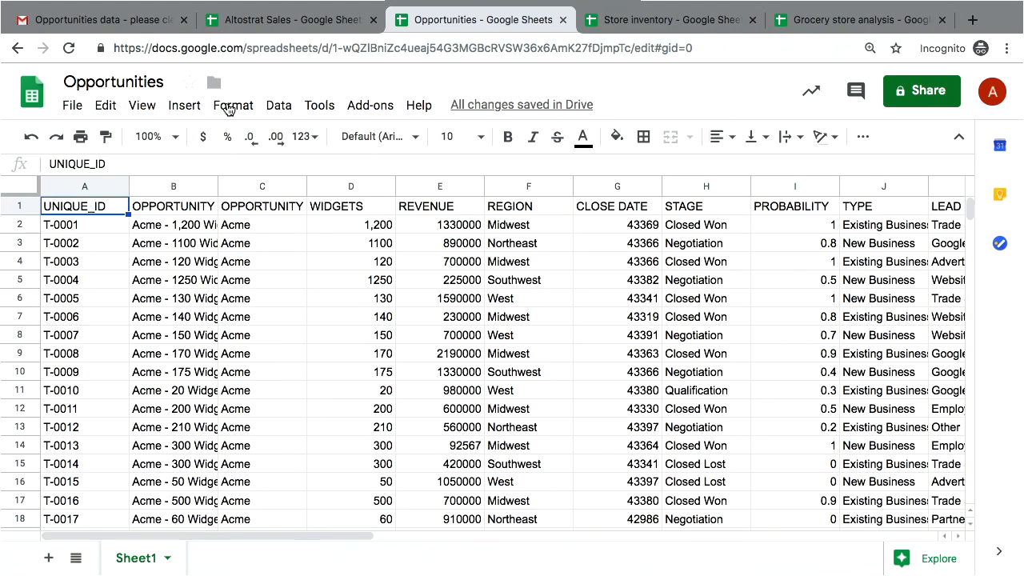
pyautogui.click(270, 109)
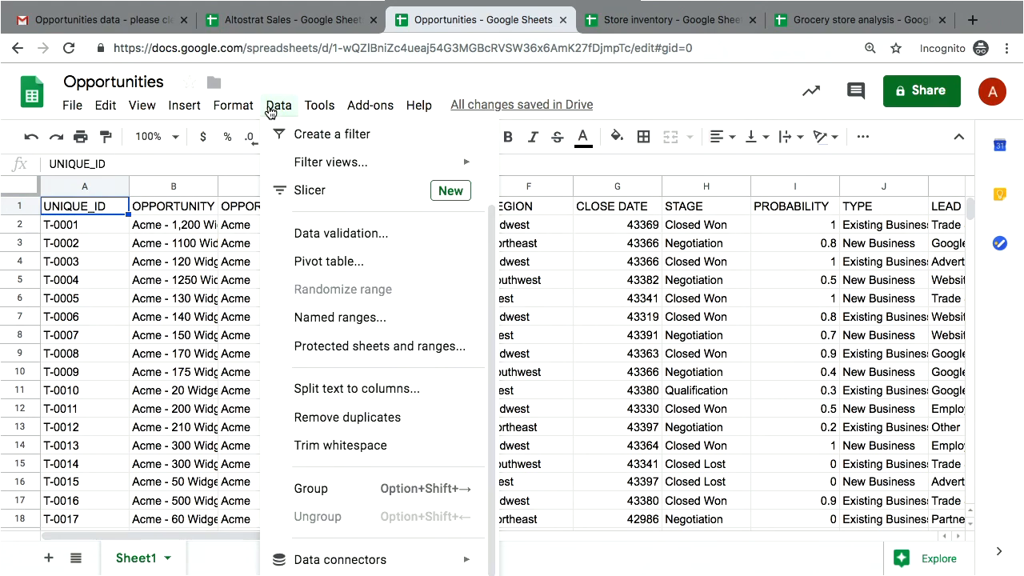
pyautogui.click(374, 418)
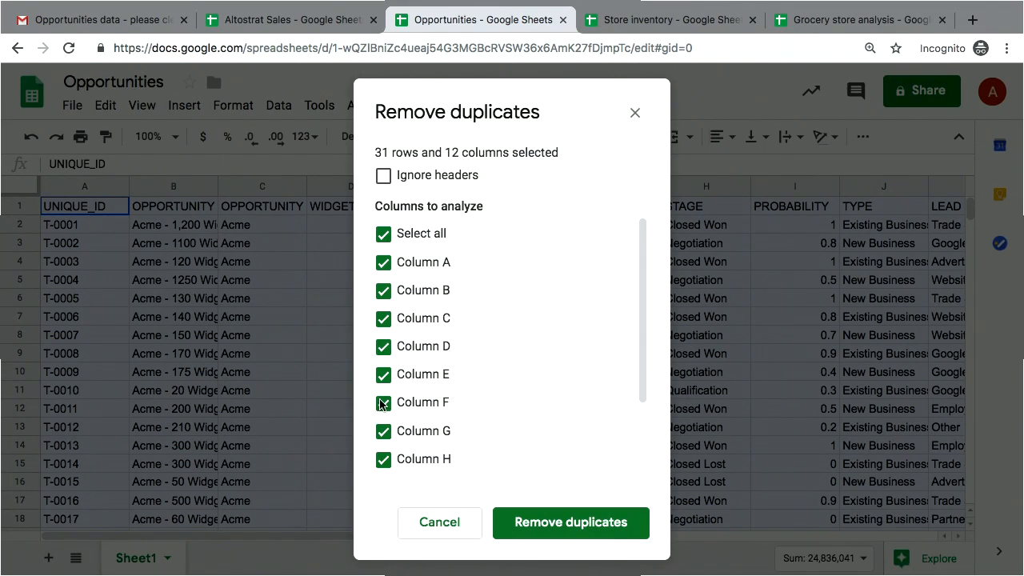
pyautogui.scroll(-3, 515, 344)
pyautogui.scroll(2, 515, 340)
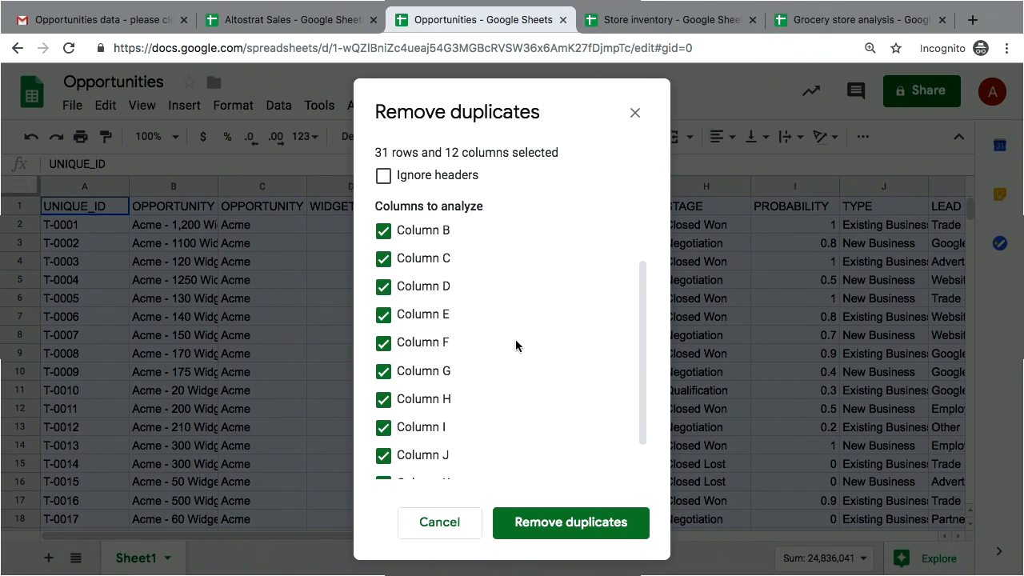
pyautogui.click(567, 522)
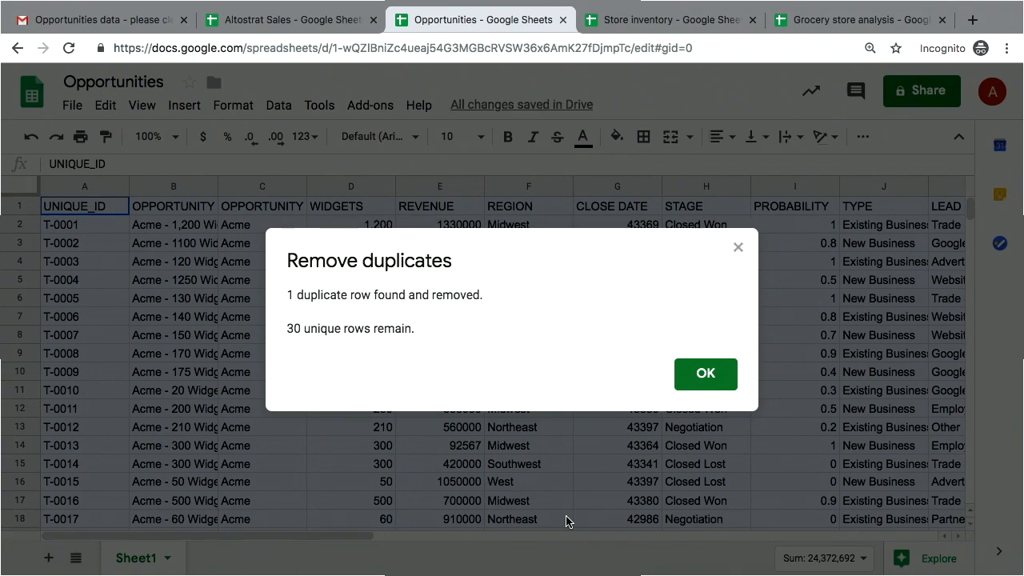
pyautogui.click(704, 376)
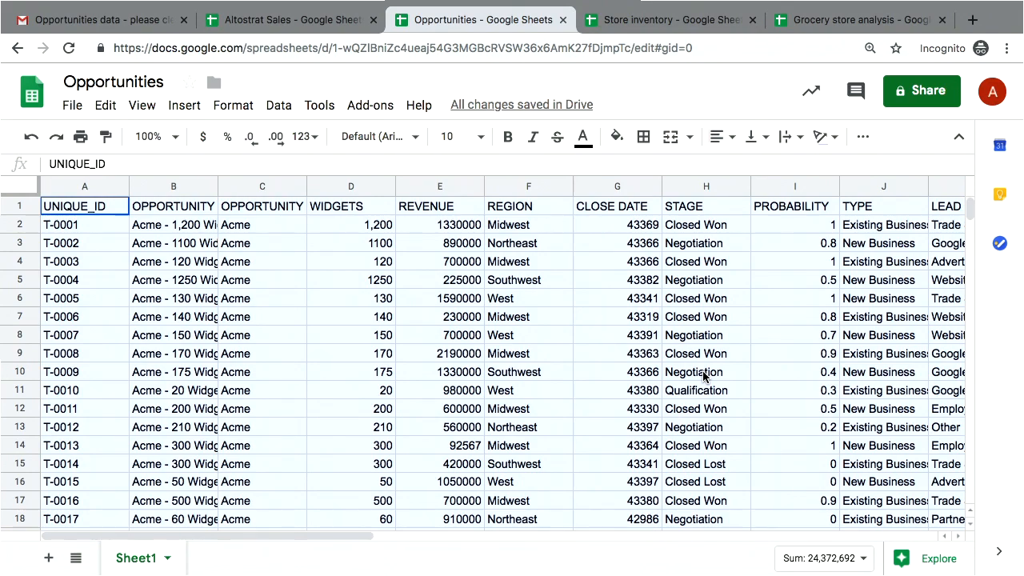
# Step: Start recording a macro with absolute references from A1 and bold the header row
pyautogui.hotkey('ctrl', 'Home')
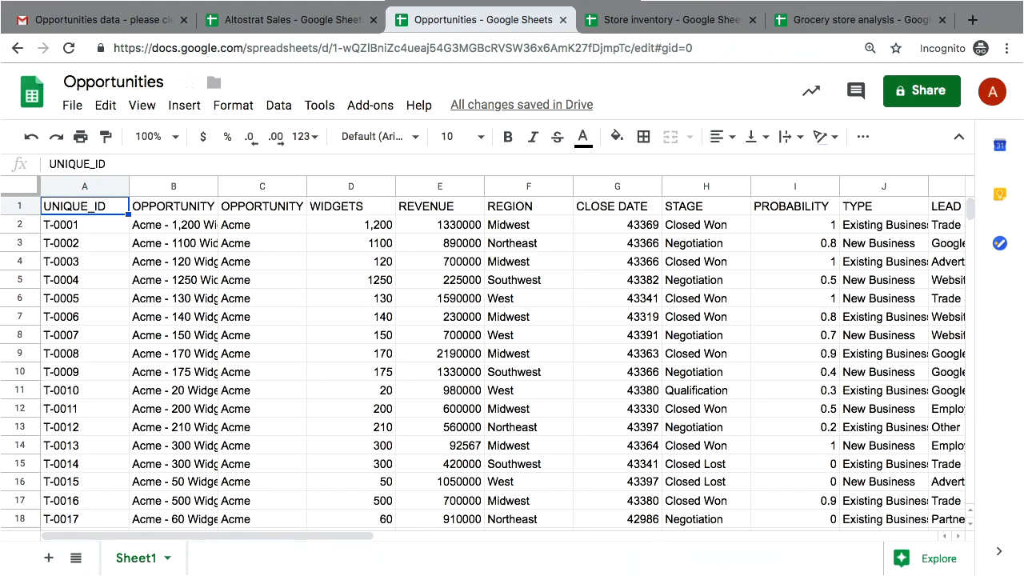
pyautogui.click(319, 106)
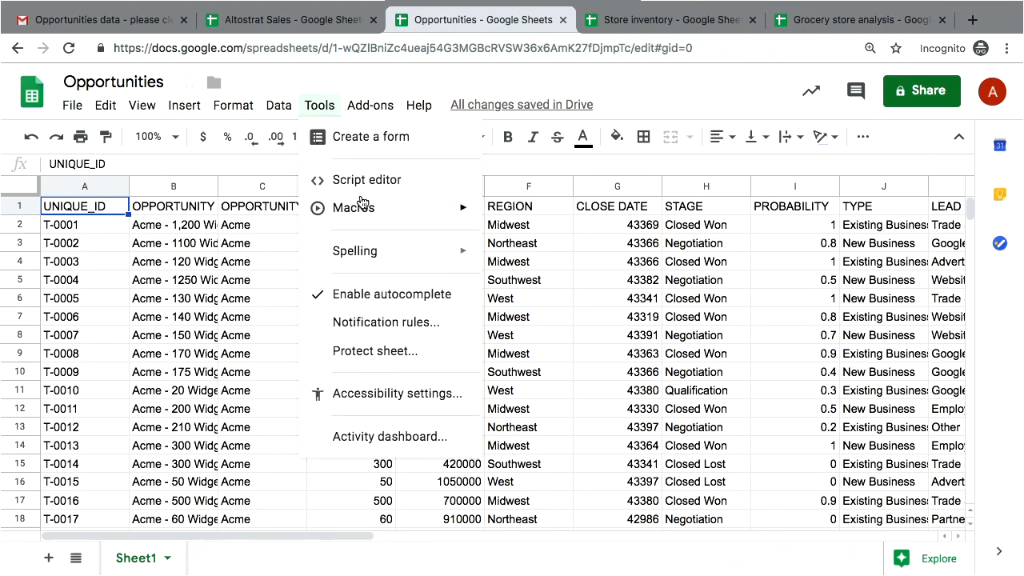
pyautogui.moveTo(359, 208)
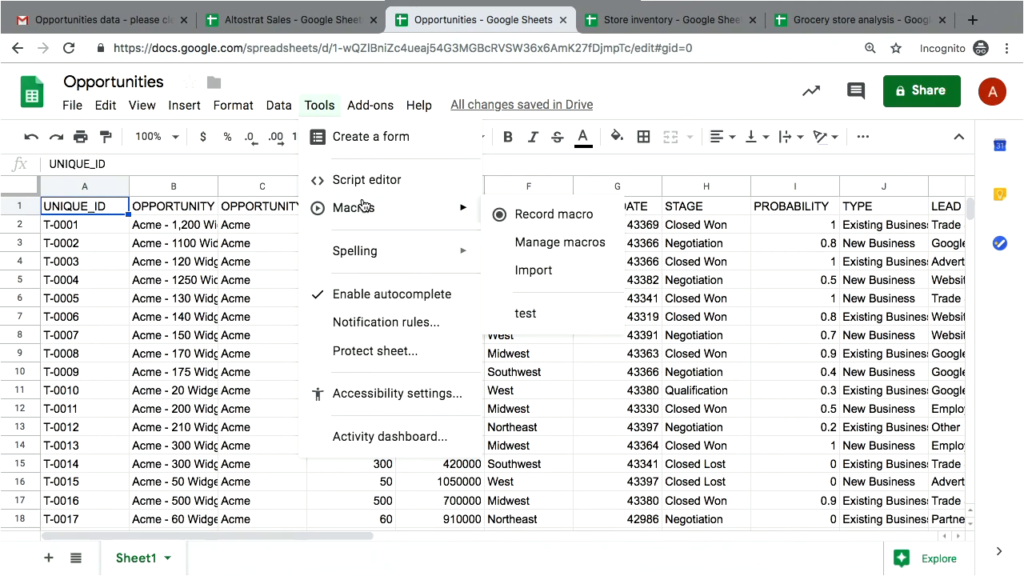
pyautogui.click(522, 215)
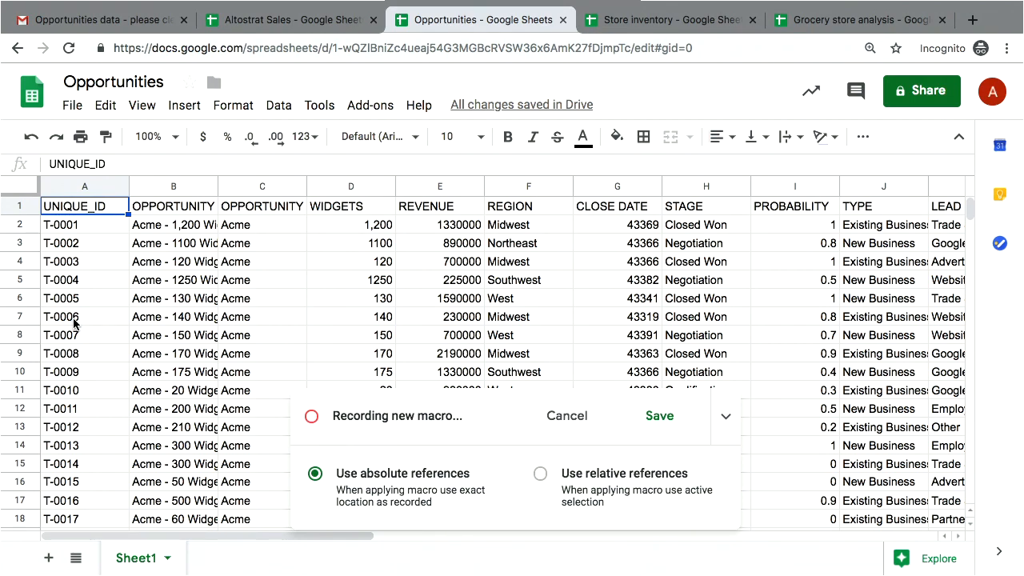
pyautogui.hotkey('ctrl', 'shift', 'Right')
pyautogui.hotkey('ctrl', 'b')
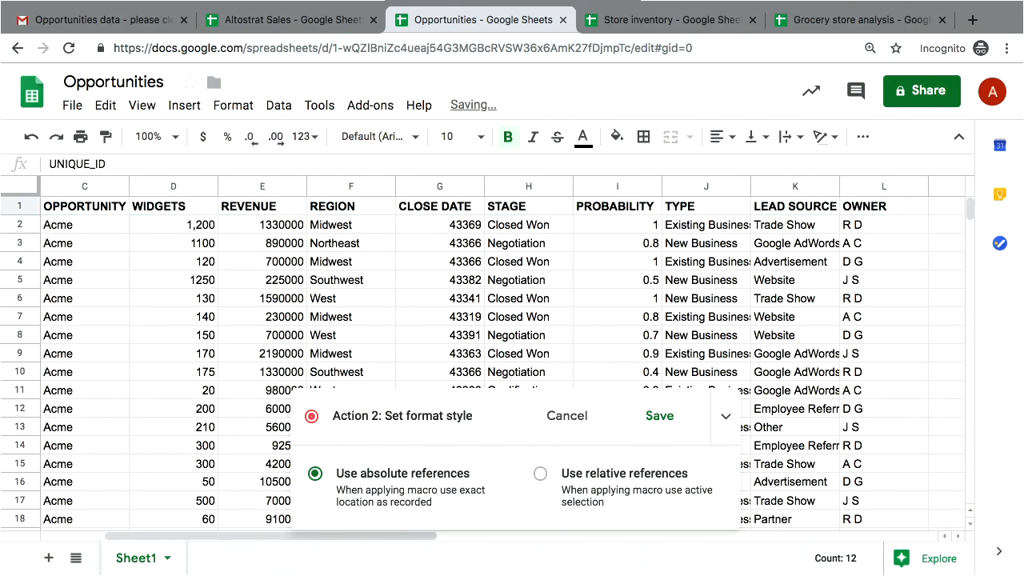
# Step: Freeze the first row so the headers stay in place while scrolling
pyautogui.press('Down')
pyautogui.click(142, 105)
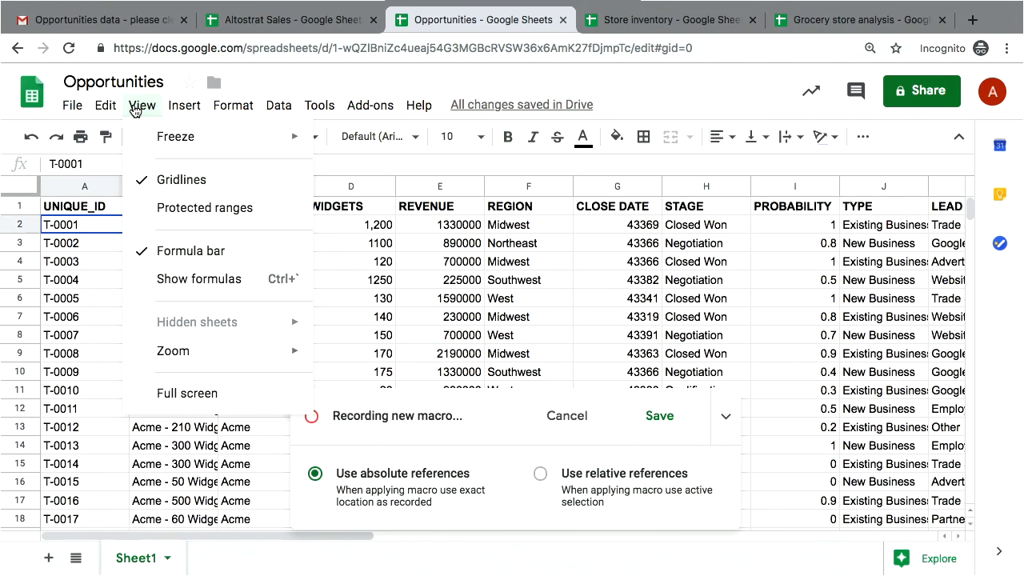
pyautogui.moveTo(308, 140)
pyautogui.click(360, 170)
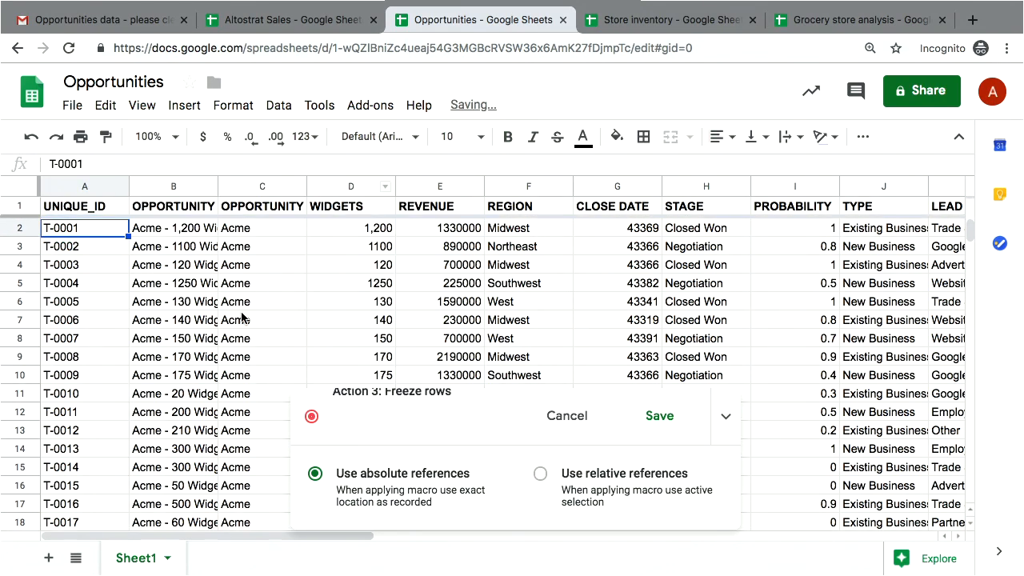
pyautogui.scroll(-3, 242, 318)
pyautogui.scroll(3, 243, 318)
pyautogui.scroll(1, 242, 317)
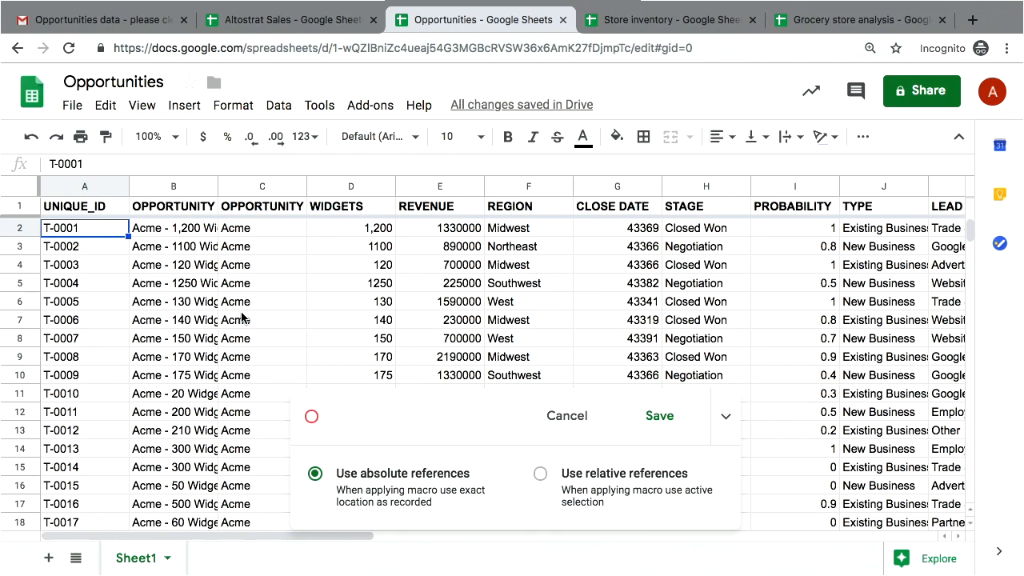
# Step: Apply alternating colors to columns A:L with a header, using the yellow default style
pyautogui.hotkey('ctrl', 'Up')
pyautogui.click(110, 188)
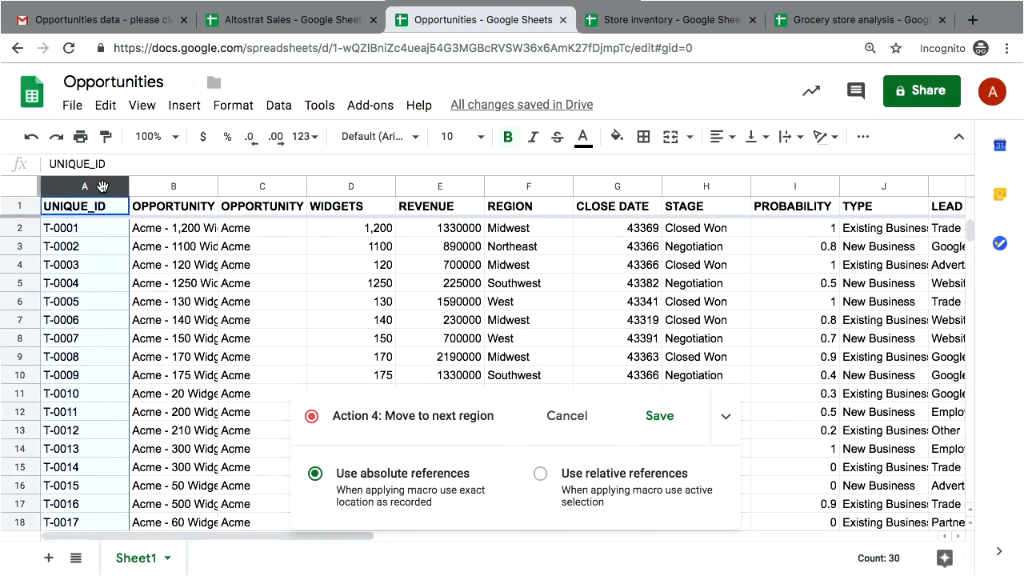
pyautogui.hotkey('ctrl', 'shift', 'Right')
pyautogui.click(228, 107)
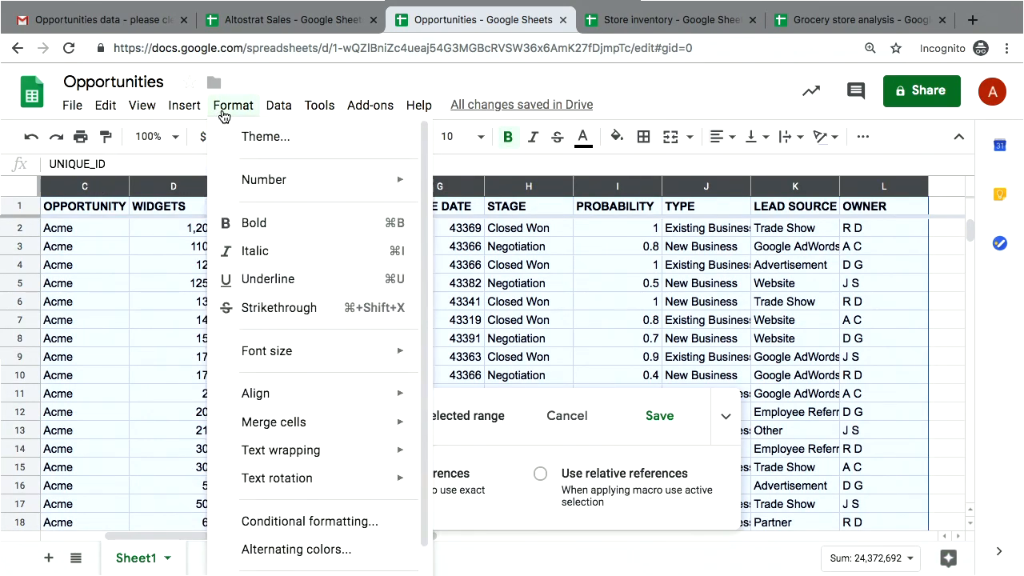
pyautogui.click(350, 551)
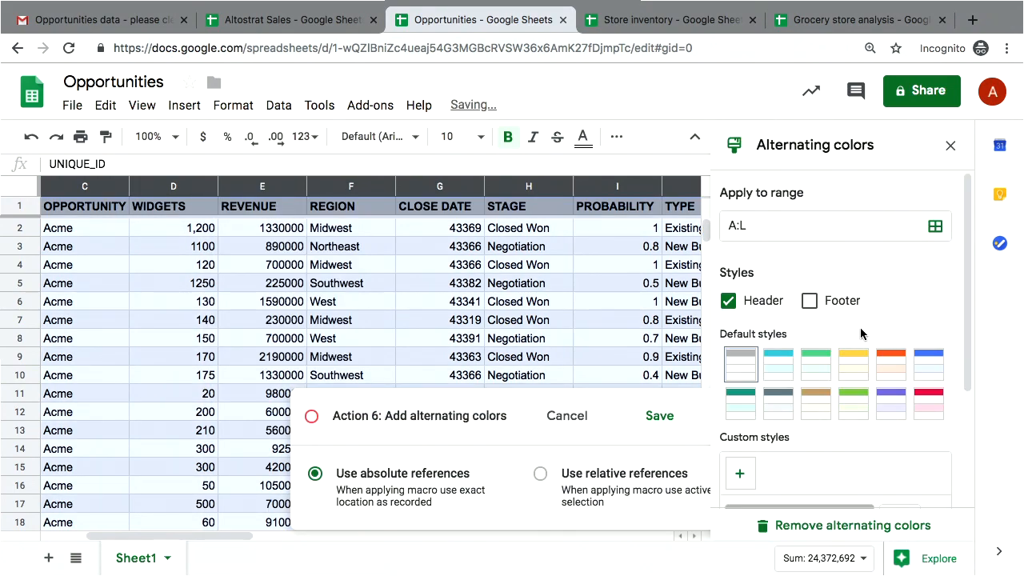
pyautogui.click(854, 362)
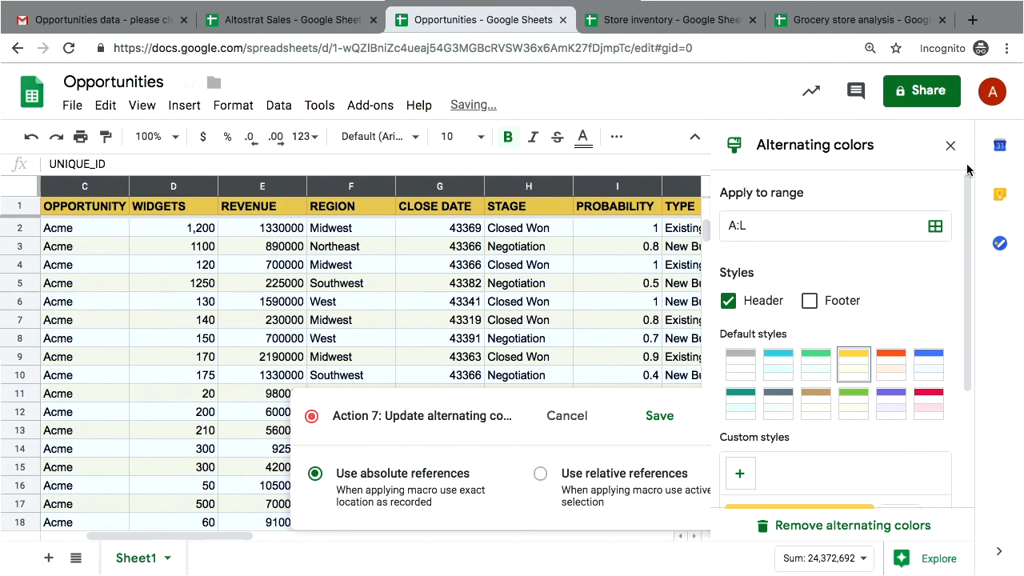
pyautogui.click(951, 146)
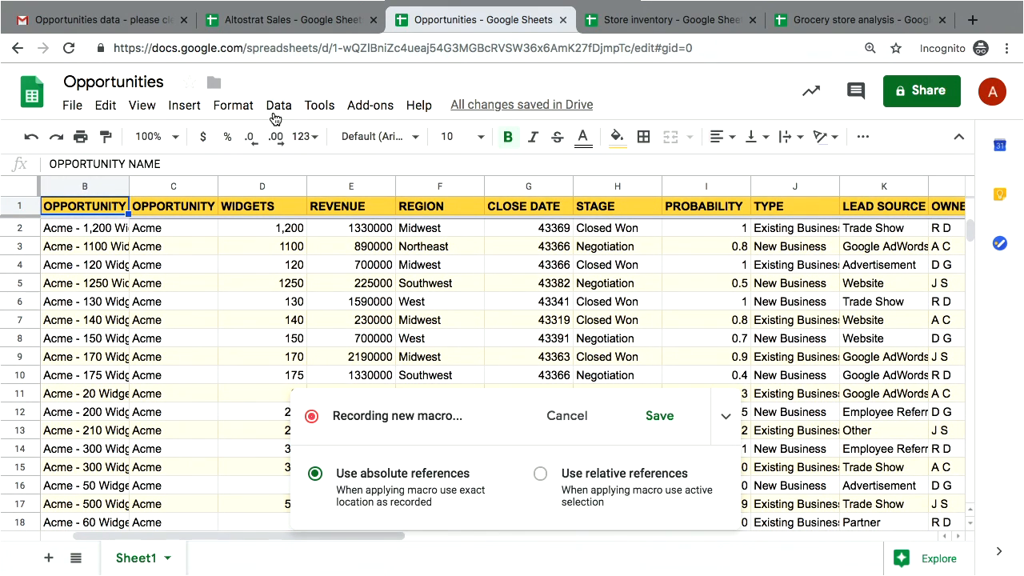
# Step: Hide the sheet's gridlines
pyautogui.press('Left')
pyautogui.click(142, 107)
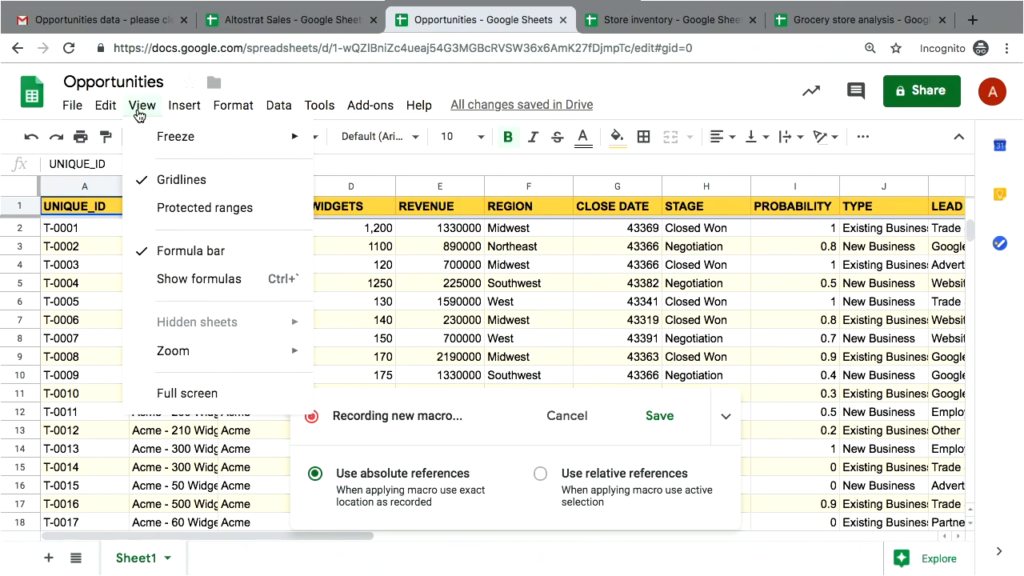
pyautogui.click(160, 179)
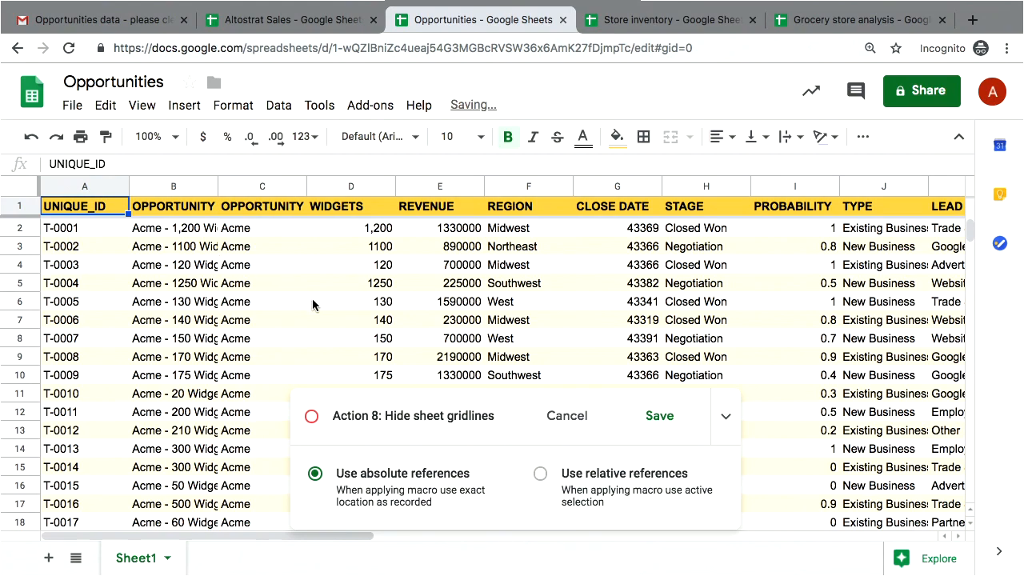
# Step: Hide column B, which contains the original OPPORTUNITY NAME values
pyautogui.click(181, 187)
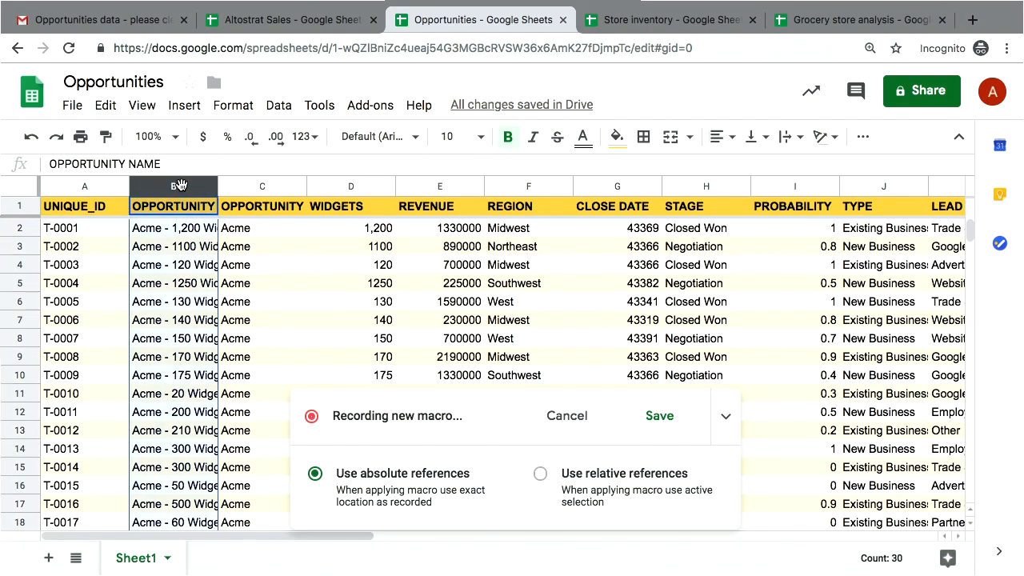
pyautogui.rightClick(182, 187)
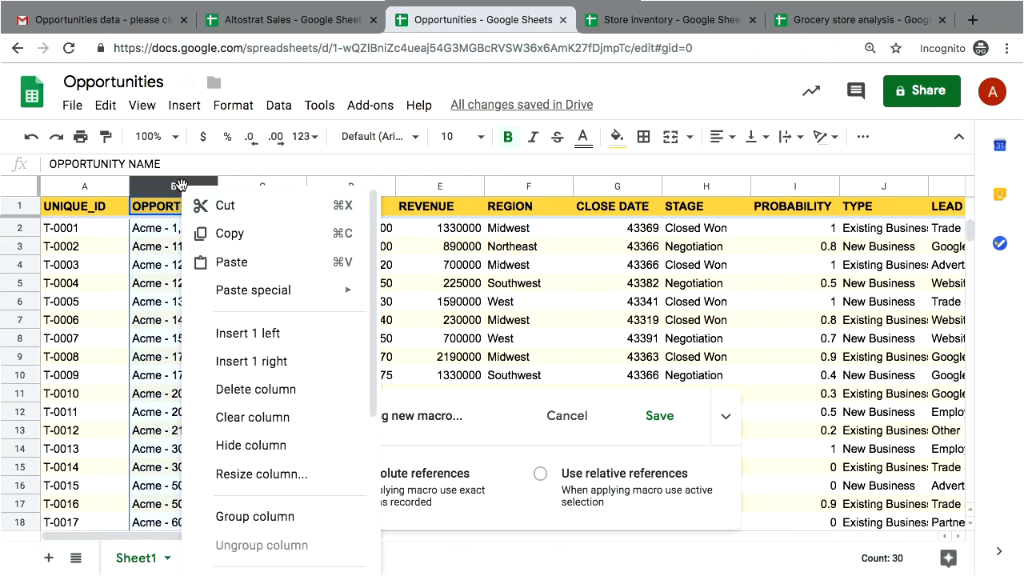
pyautogui.click(251, 445)
# Step: Format the REVENUE values from E2 down to the last data row as currency without decimal places
pyautogui.press('Right')
pyautogui.press('Down')
pyautogui.press('Right')
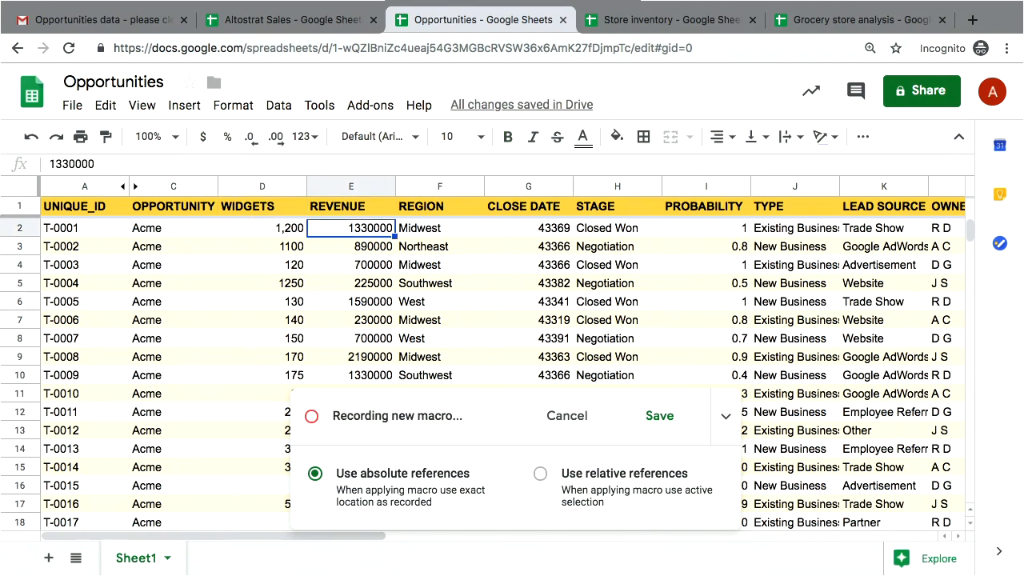
pyautogui.hotkey('ctrl', 'shift', 'Down')
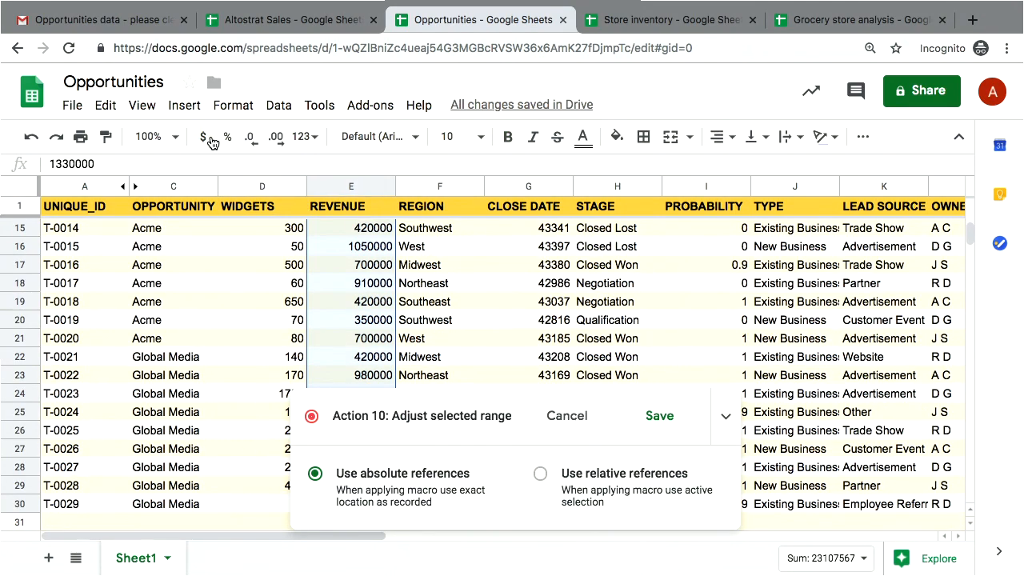
pyautogui.click(205, 137)
pyautogui.click(249, 139)
pyautogui.click(250, 141)
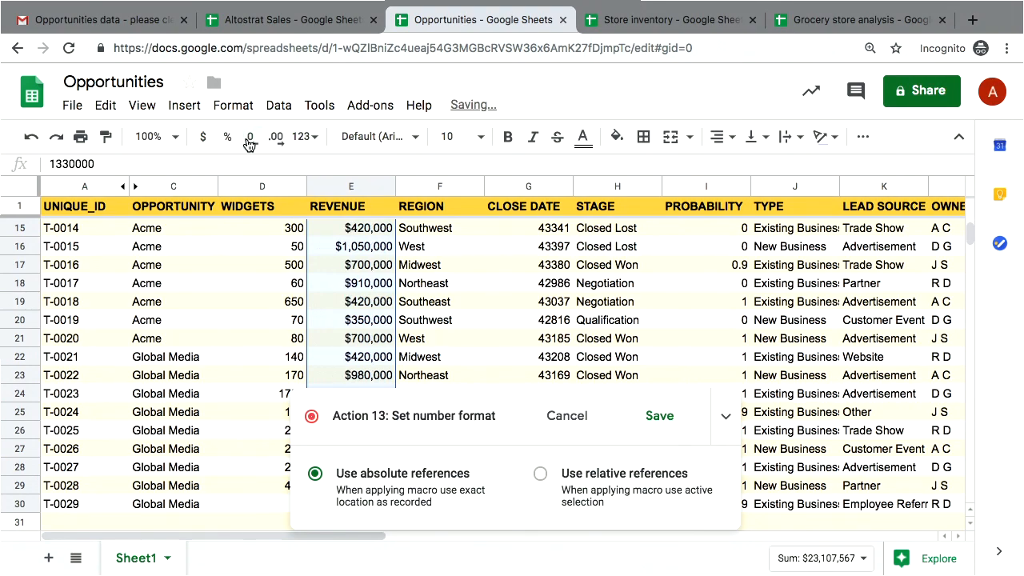
# Step: Format the CLOSE DATE values from G2 down to the last data row as dates
pyautogui.hotkey('ctrl', 'Up')
pyautogui.press('Down')
pyautogui.press('Right')
pyautogui.press('Right')
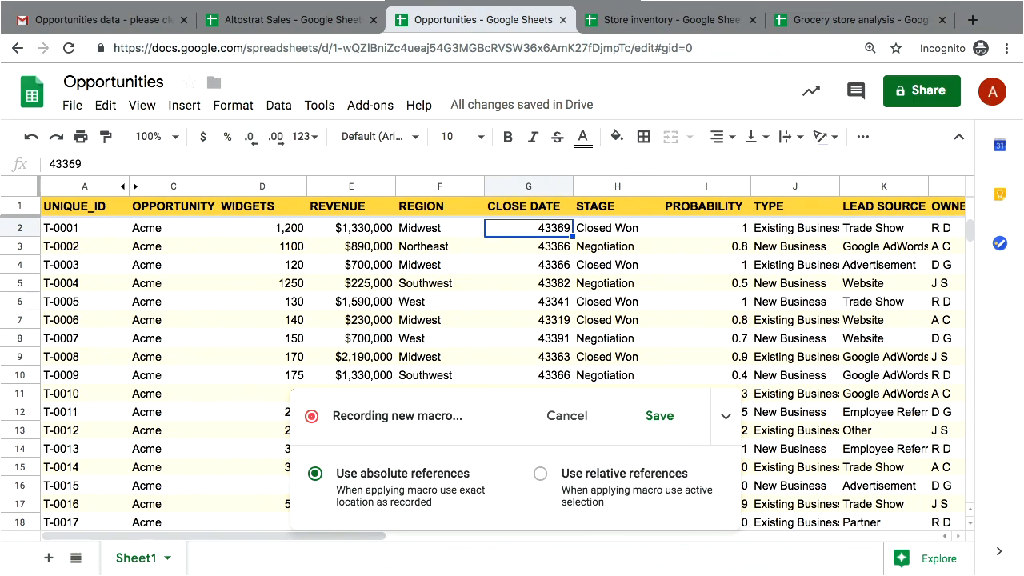
pyautogui.hotkey('ctrl', 'shift', 'Down')
pyautogui.click(310, 140)
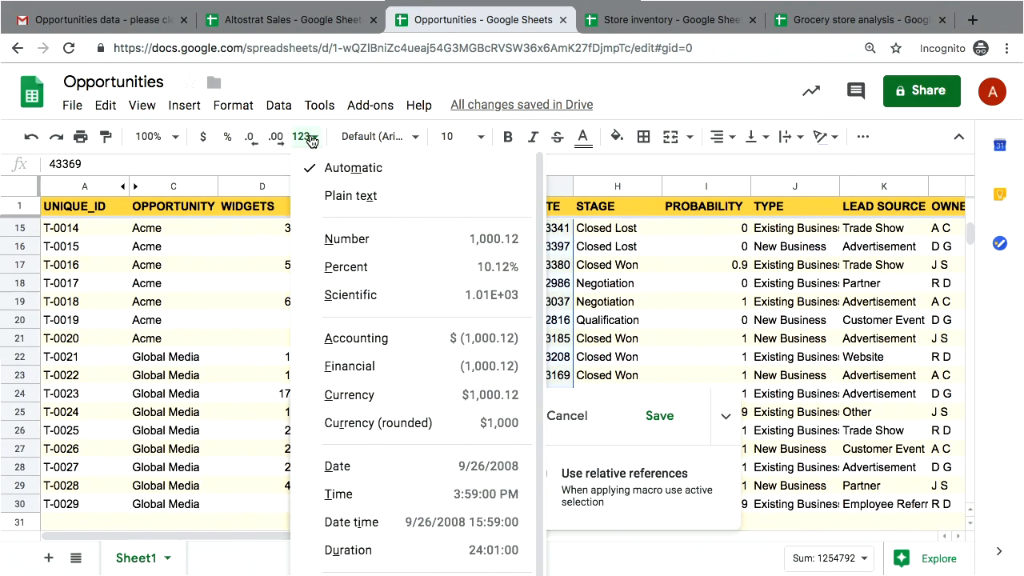
pyautogui.click(360, 477)
# Step: Format the PROBABILITY values from I2 down to the last data row as percentages without decimal places
pyautogui.hotkey('ctrl', 'Up')
pyautogui.press('Down')
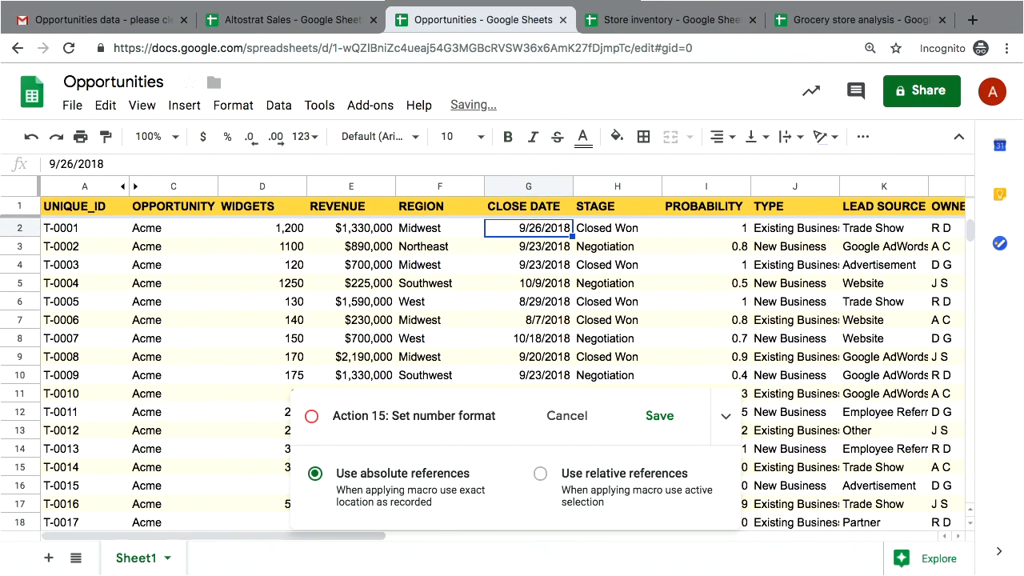
pyautogui.press('Right')
pyautogui.press('Right')
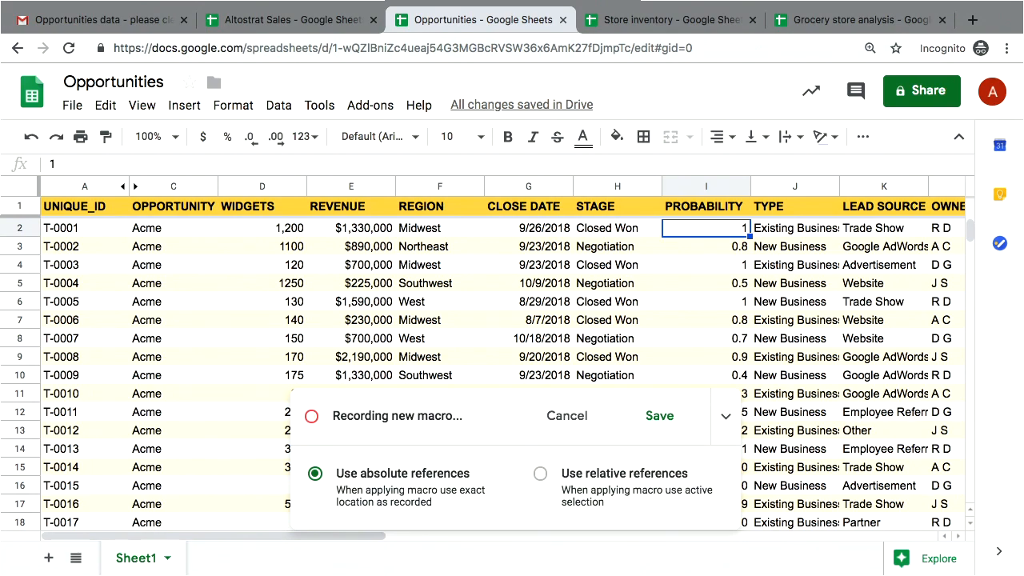
pyautogui.hotkey('ctrl', 'shift', 'Down')
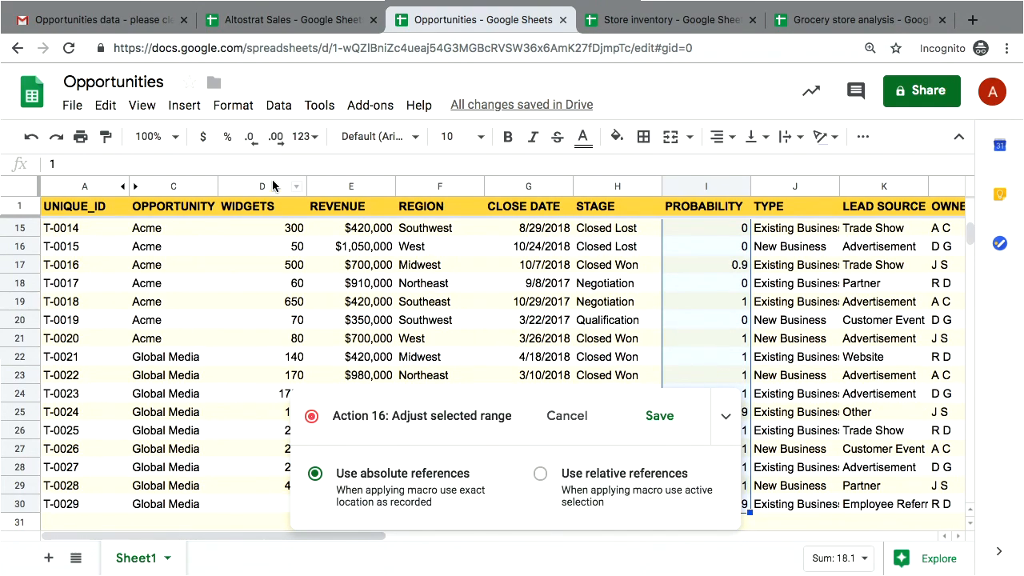
pyautogui.click(227, 136)
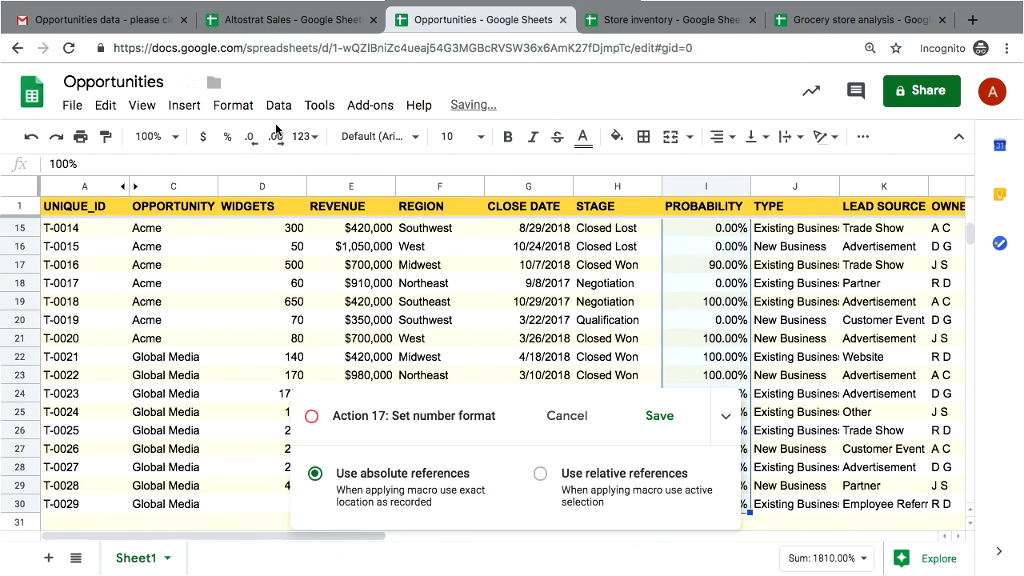
pyautogui.click(254, 137)
pyautogui.click(255, 138)
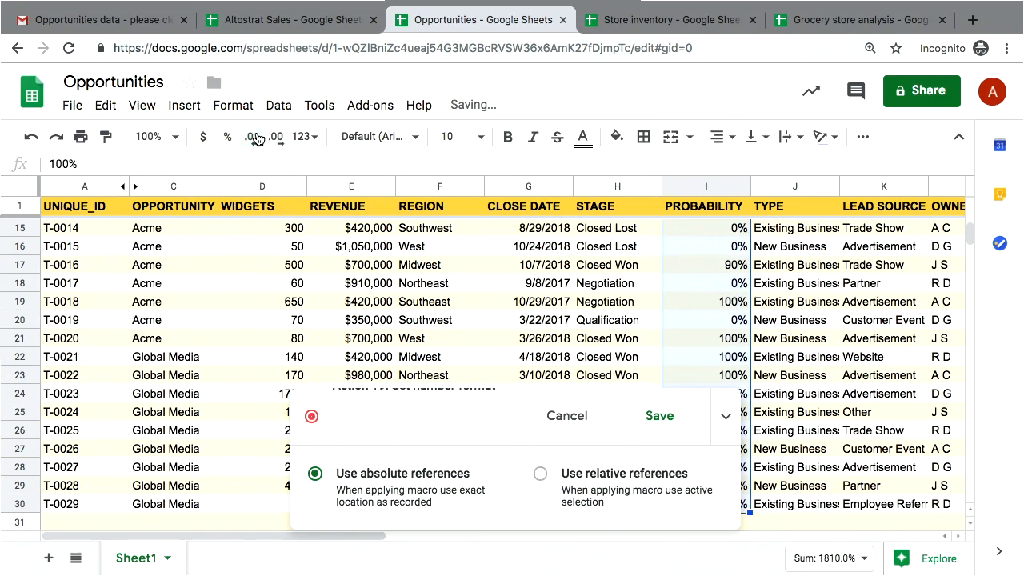
# Step: Return the selection to cell I2 and save the recorded macro as Prepped Data
pyautogui.click(678, 311)
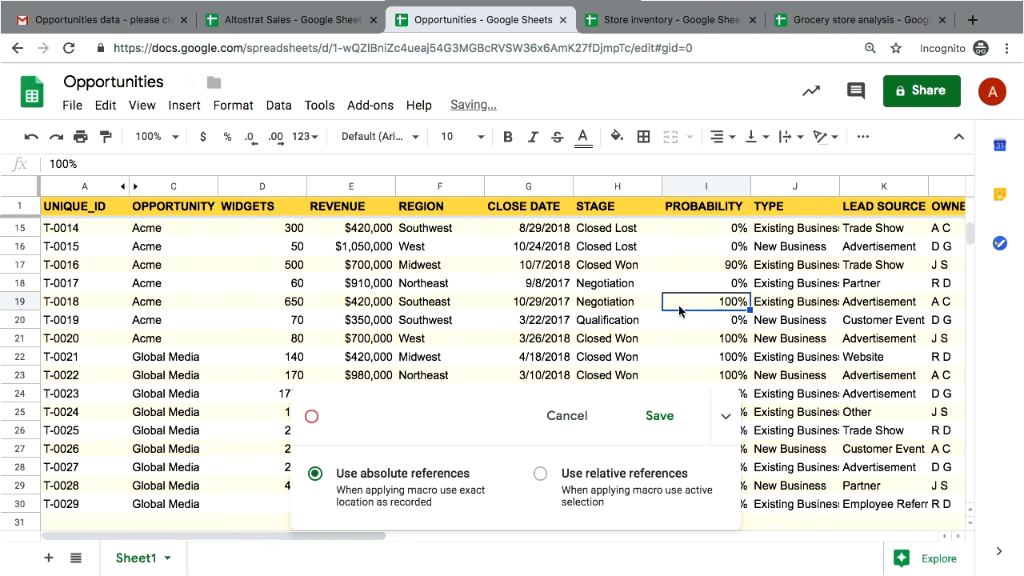
pyautogui.hotkey('ctrl', 'Up')
pyautogui.press('Down')
pyautogui.click(659, 416)
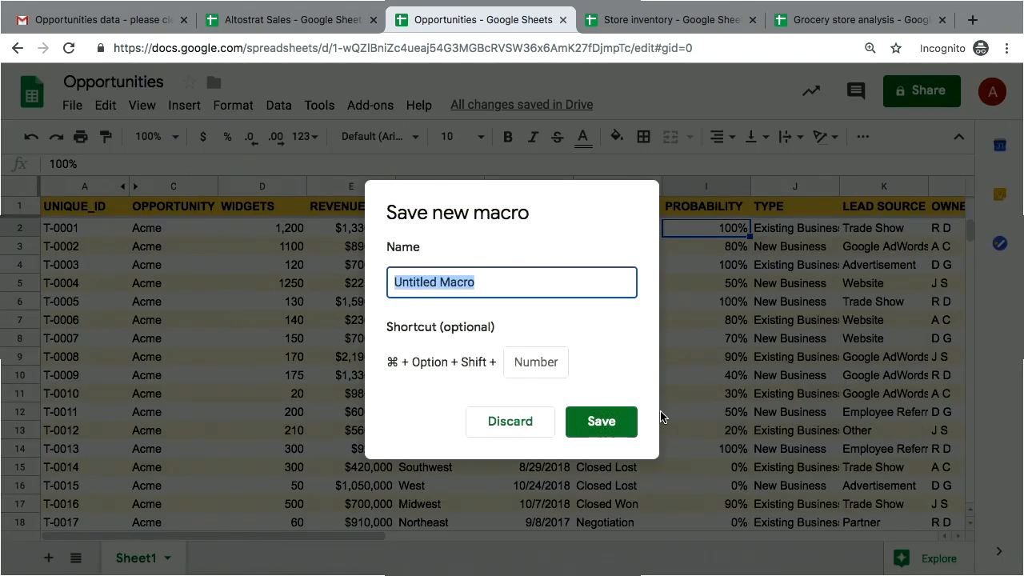
pyautogui.write('P')
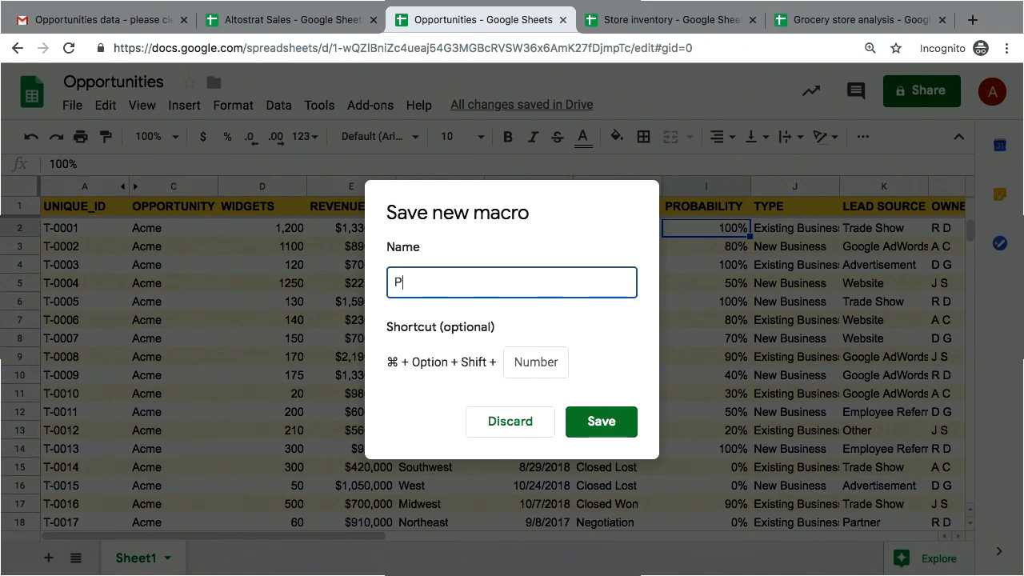
pyautogui.write('repped Data')
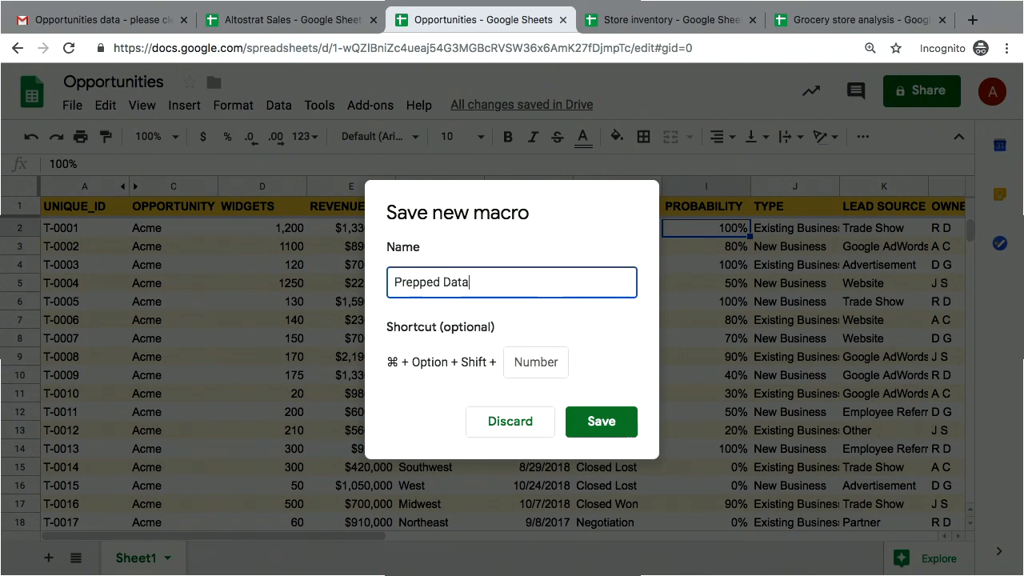
pyautogui.press('Return')
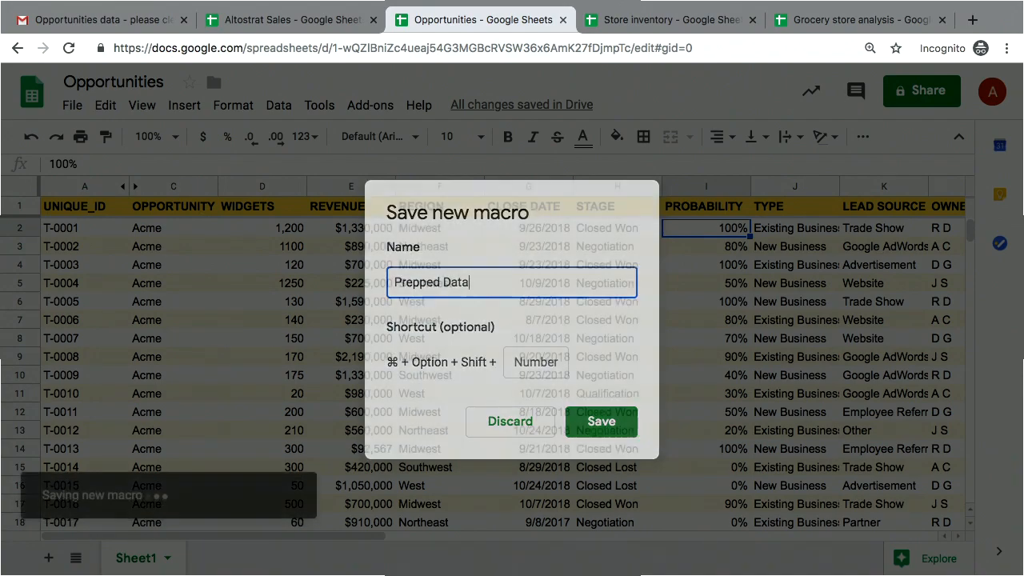
# Step: Switch to Gmail, open the "Opportunities data - part 2!" email and download its opportunities_2.tsv attachment
pyautogui.click(121, 29)
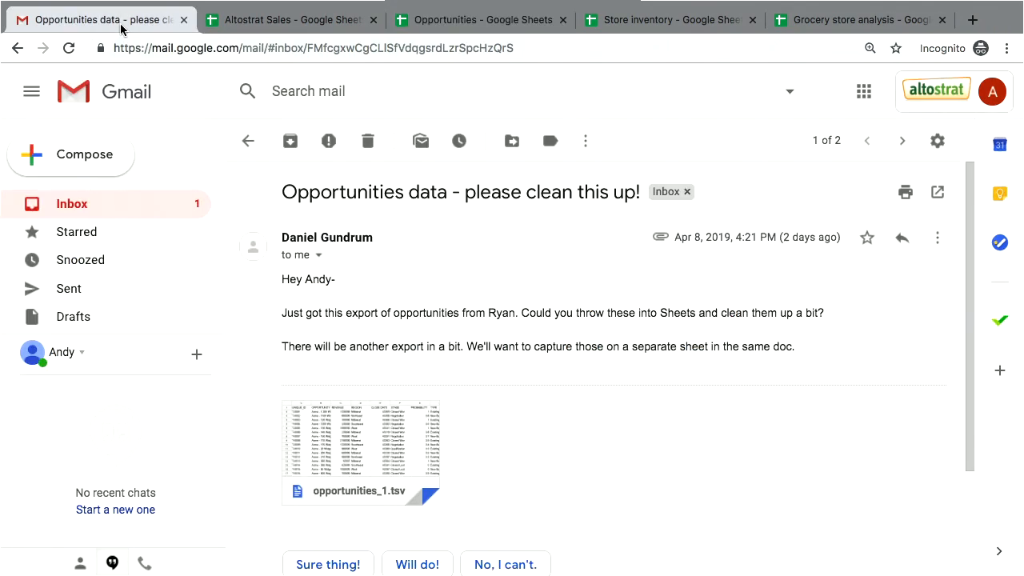
pyautogui.click(129, 215)
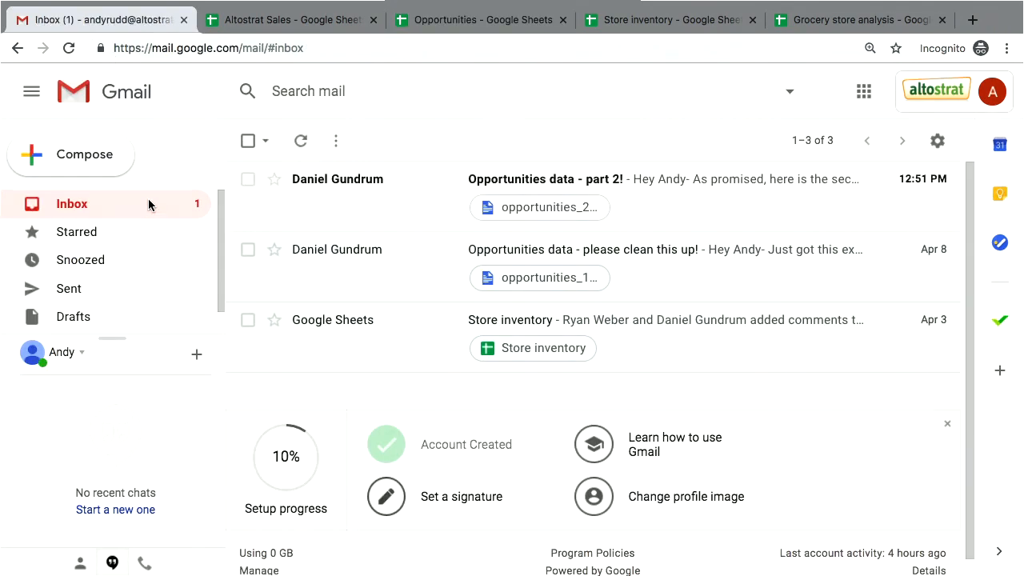
pyautogui.click(368, 180)
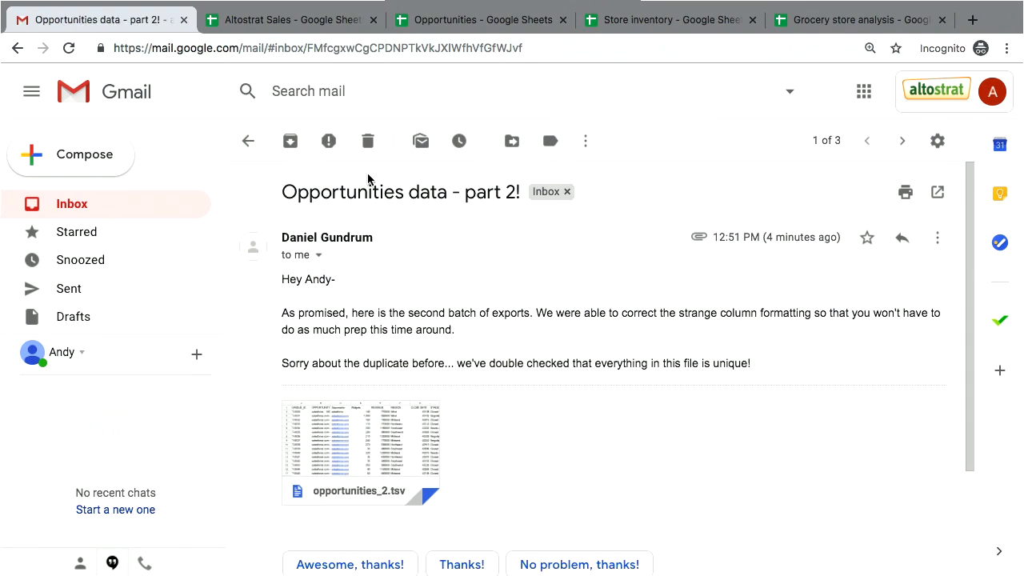
pyautogui.moveTo(391, 407)
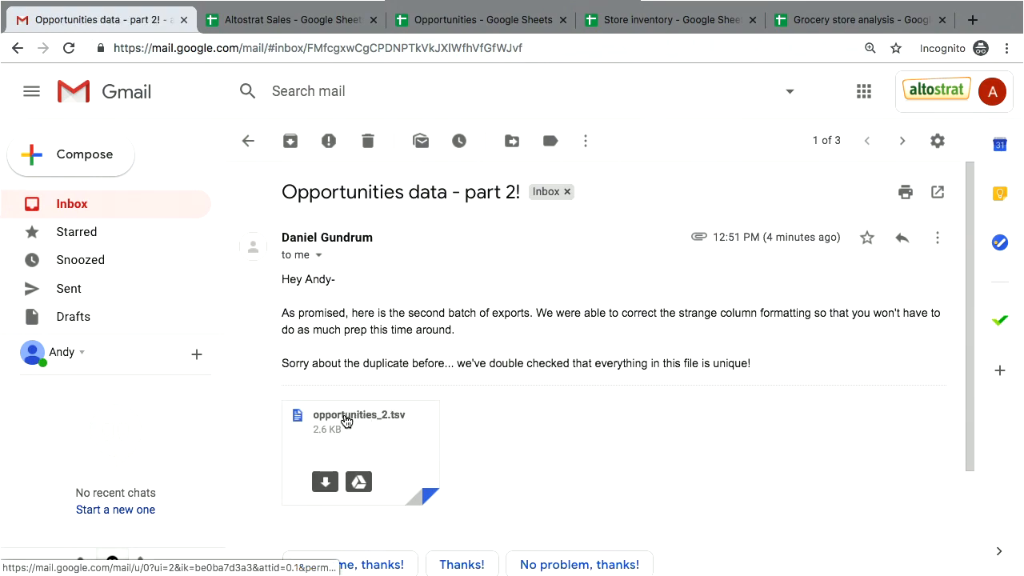
pyautogui.click(326, 483)
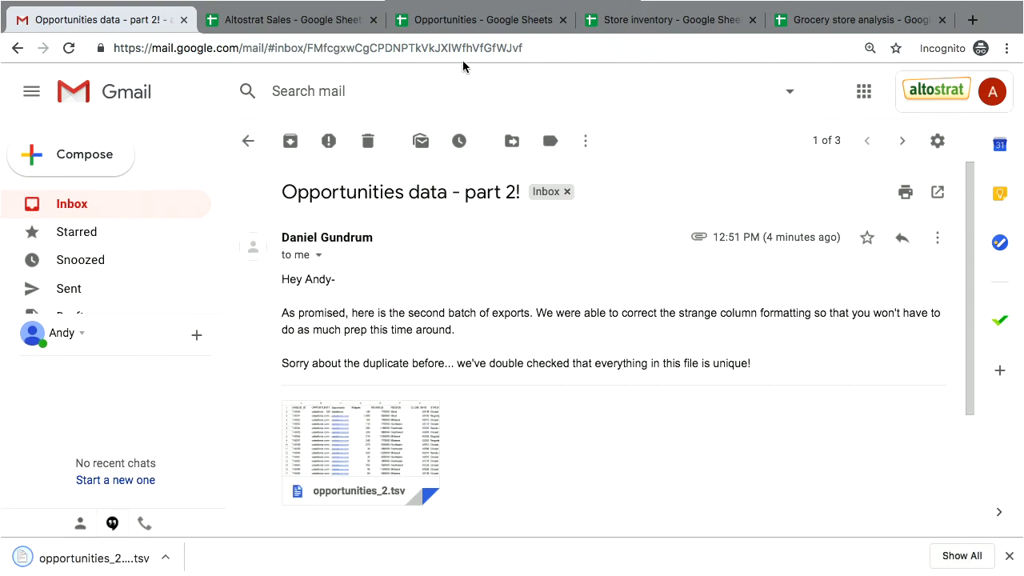
# Step: Switch back to the Opportunities spreadsheet and import the downloaded opportunities_2 file by upload as a new sheet
pyautogui.click(453, 20)
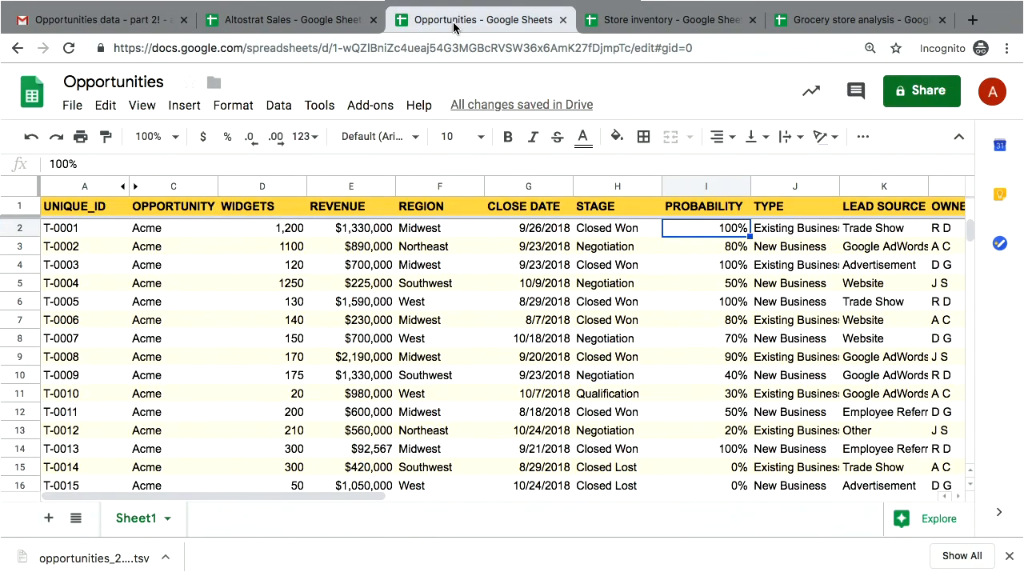
pyautogui.click(73, 106)
pyautogui.click(115, 234)
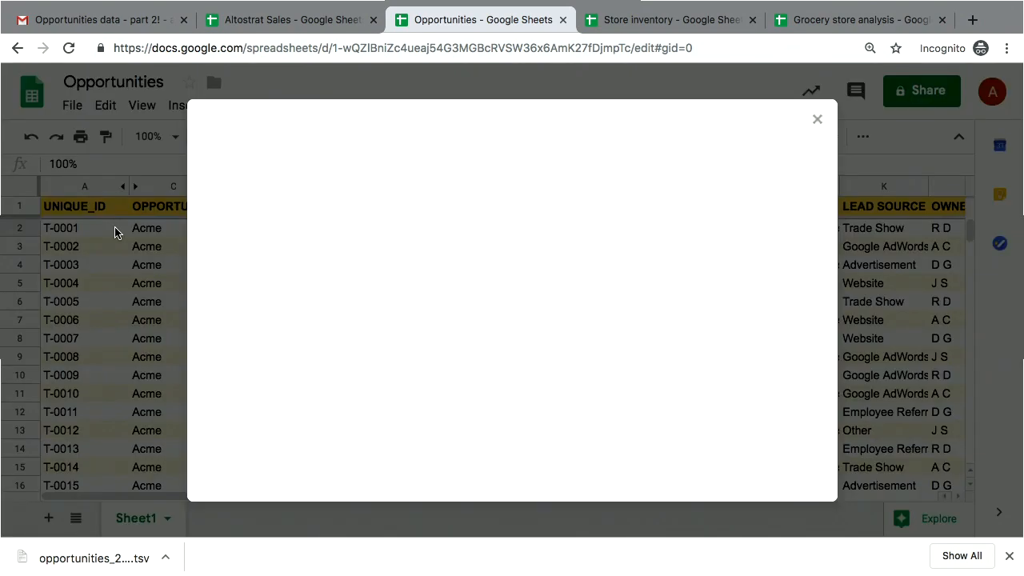
pyautogui.click(637, 177)
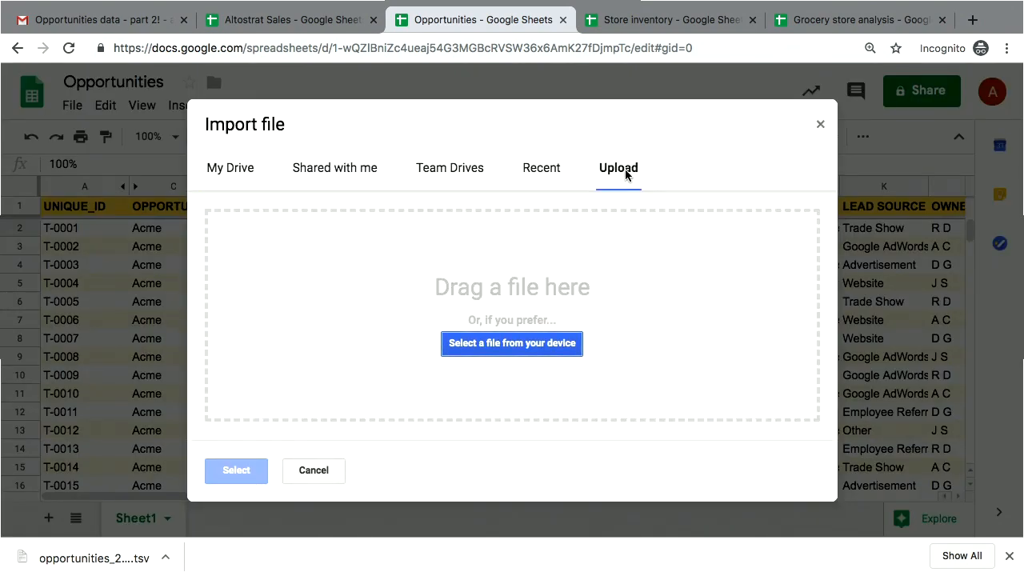
pyautogui.moveTo(90, 559); pyautogui.dragTo(404, 310)
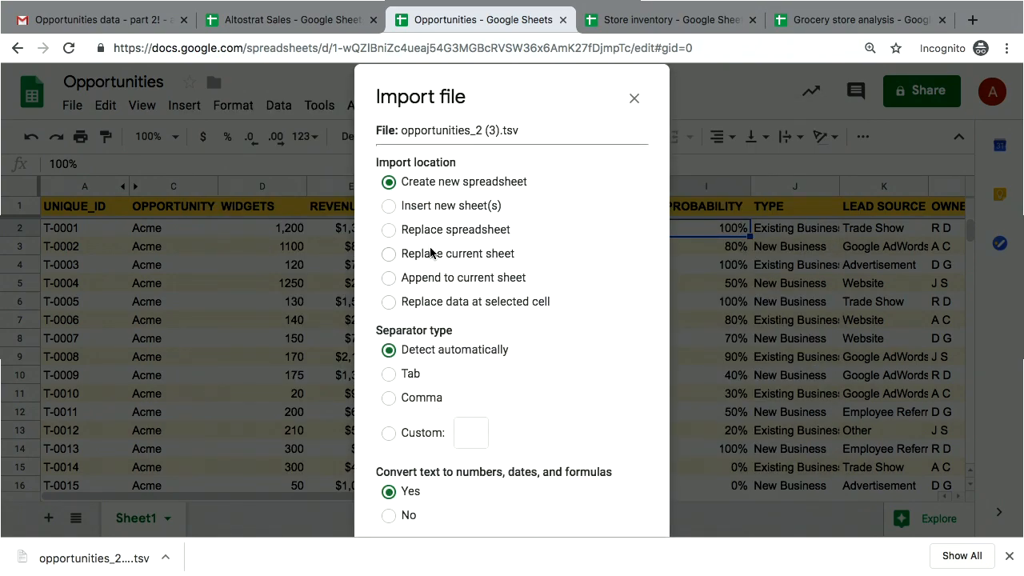
pyautogui.click(451, 210)
pyautogui.click(1009, 555)
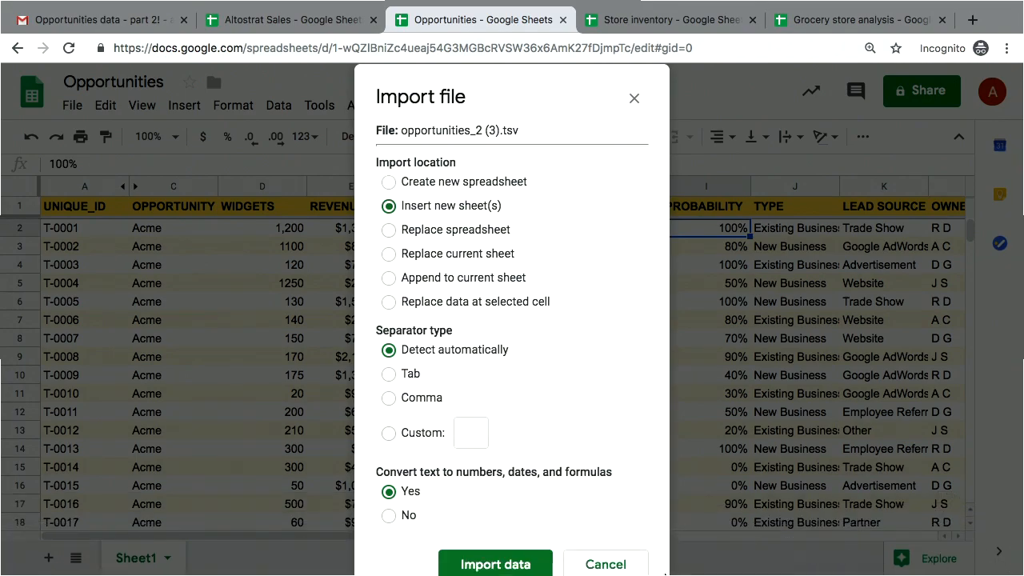
pyautogui.click(500, 565)
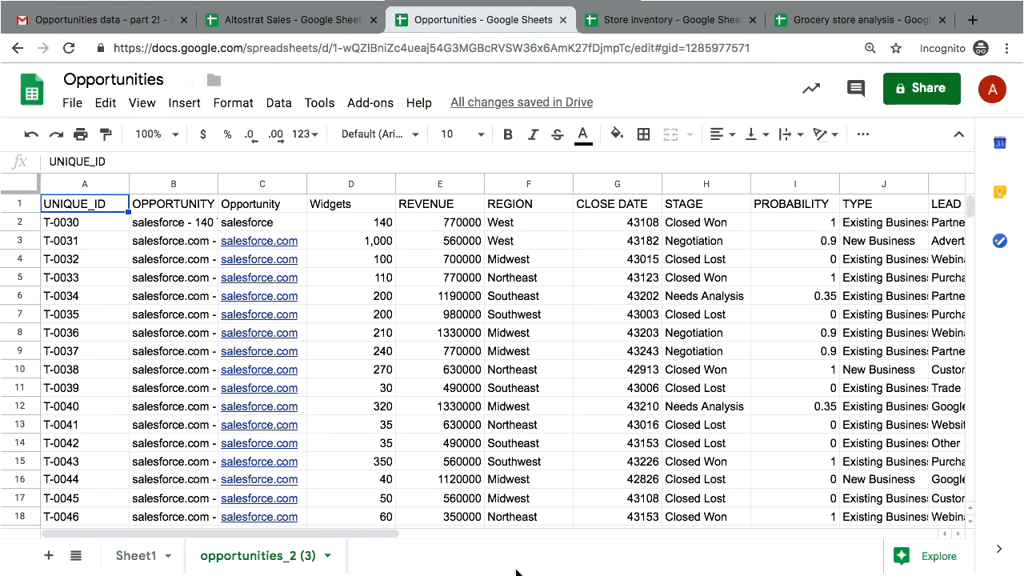
# Step: Run the Prepped Data macro on the imported opportunities_2 (3) sheet and switch to Sheet1 for comparison
pyautogui.click(333, 104)
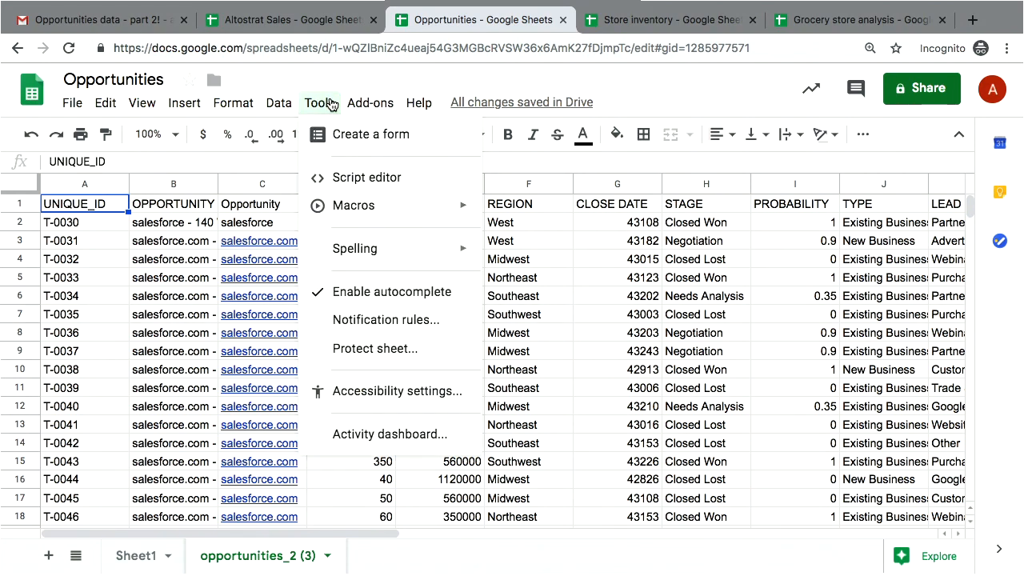
pyautogui.moveTo(320, 104)
pyautogui.moveTo(342, 205)
pyautogui.click(558, 310)
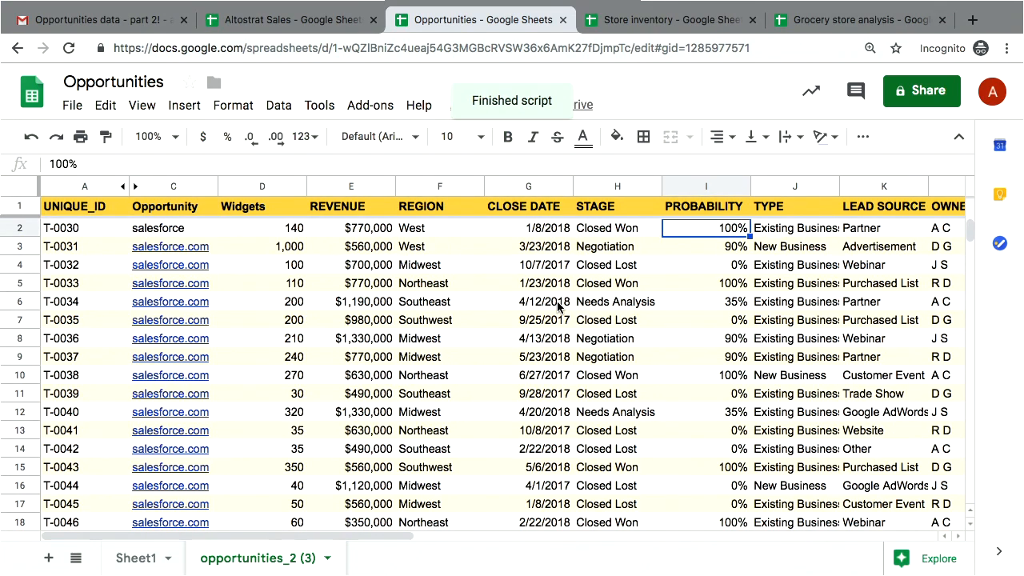
pyautogui.click(557, 304)
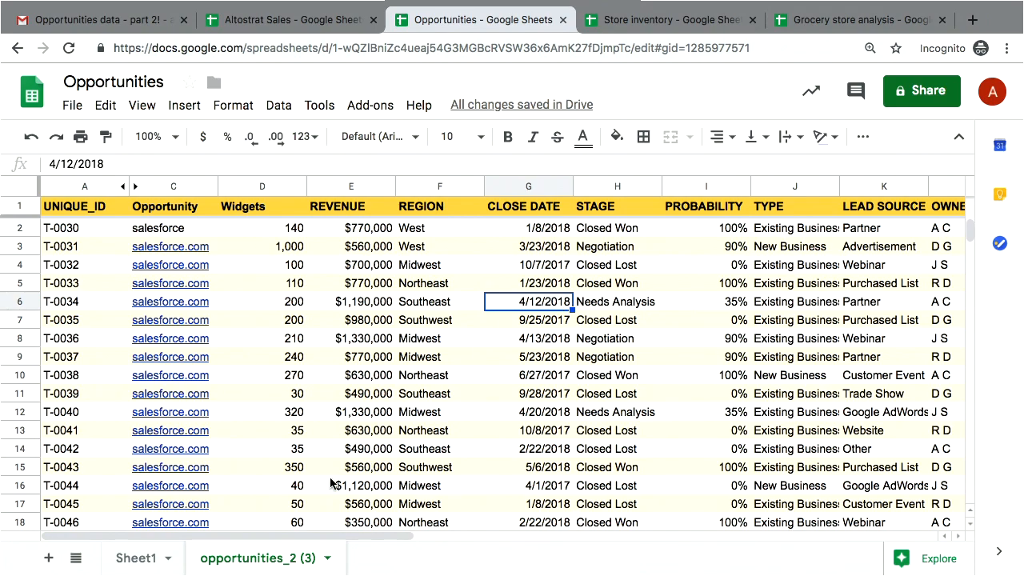
pyautogui.click(144, 558)
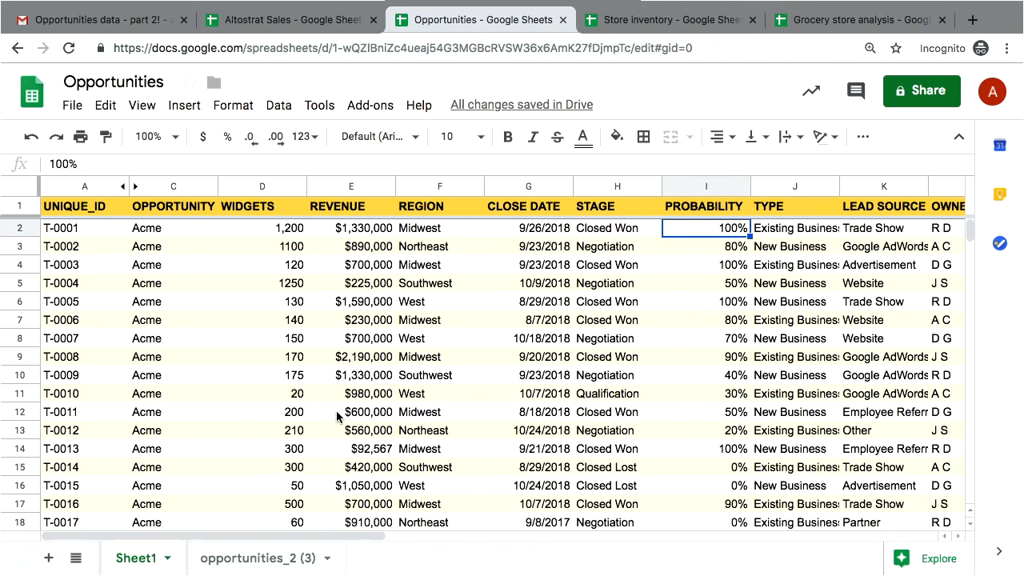
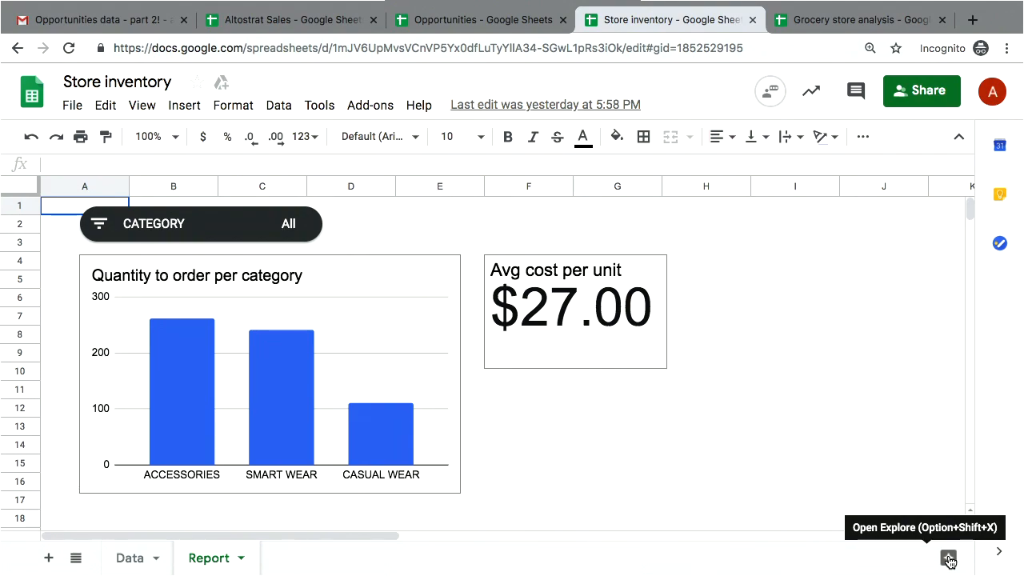
# Step: Open Explore in the Store inventory spreadsheet and set its data range to the Data sheet, A1:H71
pyautogui.click(948, 560)
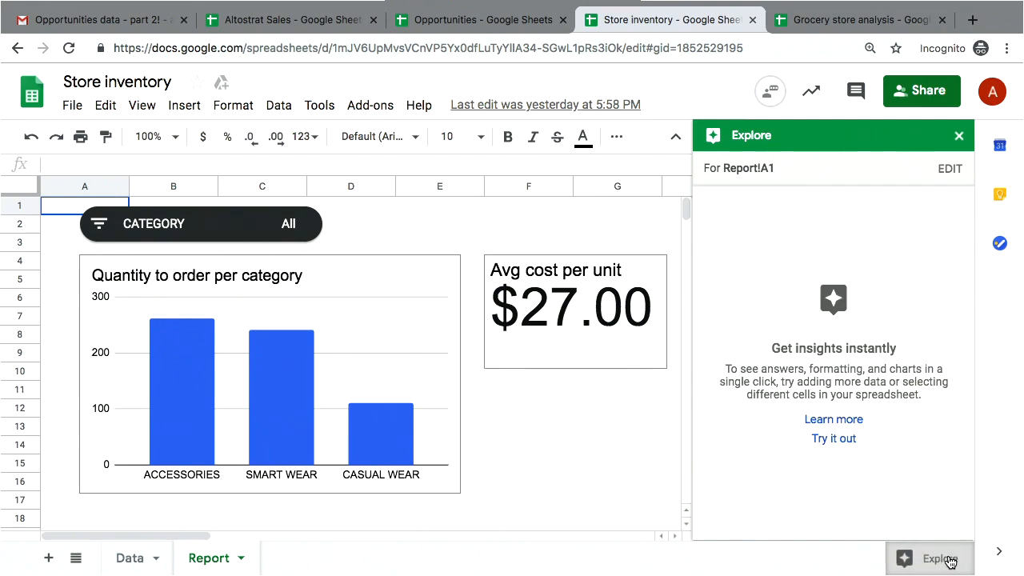
pyautogui.click(950, 167)
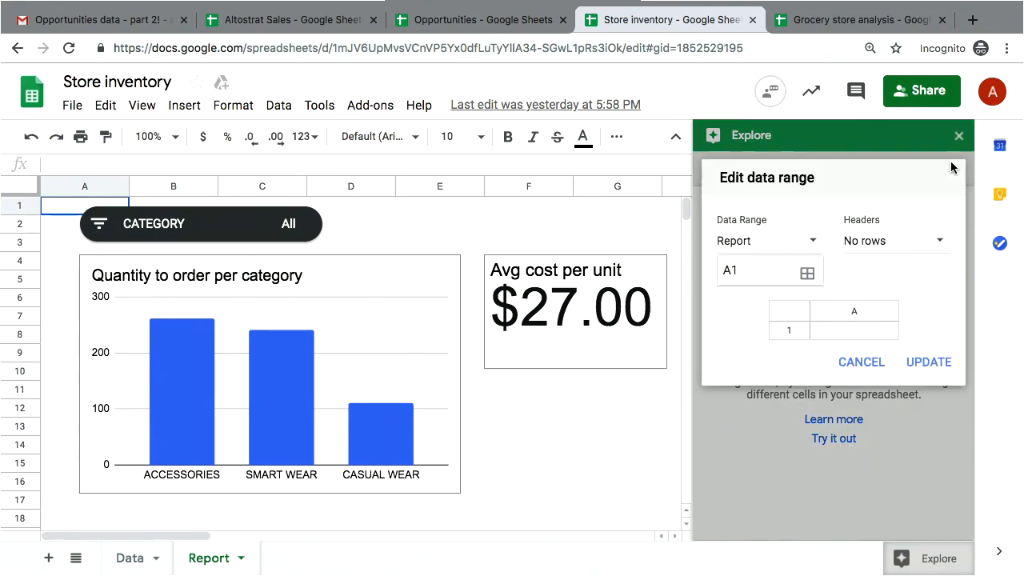
pyautogui.click(744, 238)
pyautogui.click(764, 200)
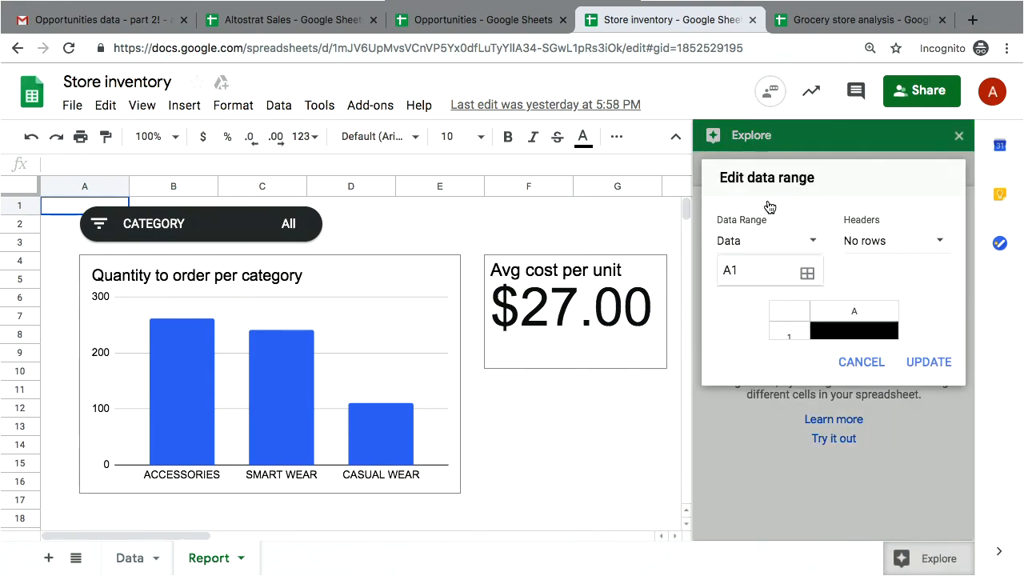
pyautogui.click(917, 451)
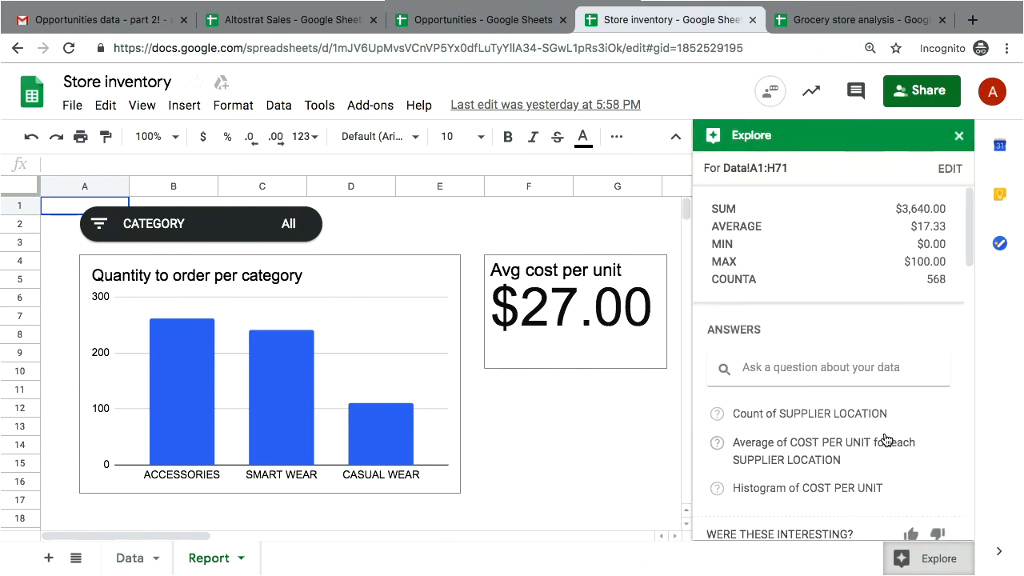
# Step: Review the Explore suggestions and place the Count of SUPPLIER LOCATION bar chart on the Report sheet below the existing chart
pyautogui.scroll(-3, 886, 439)
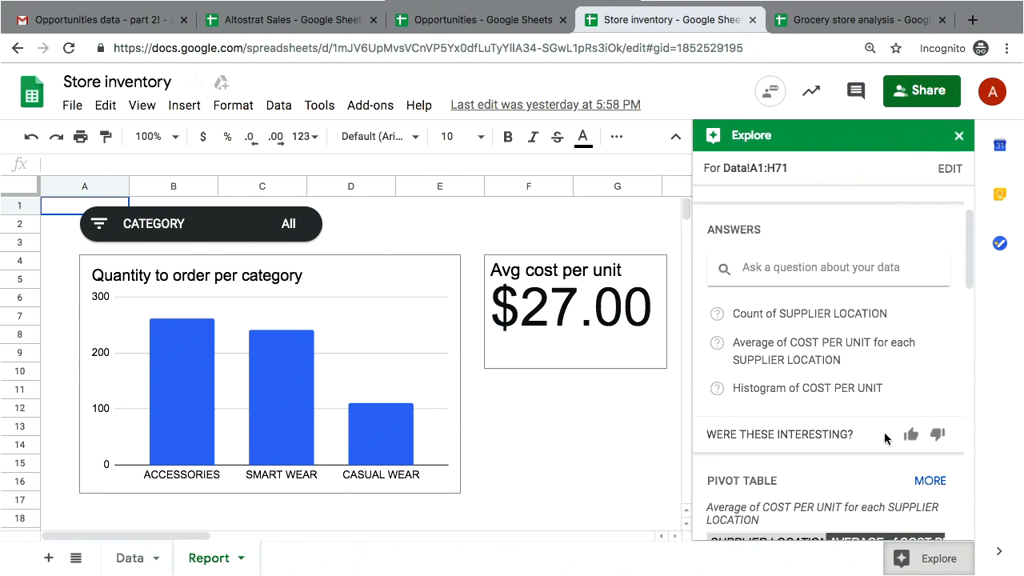
pyautogui.scroll(-5, 885, 438)
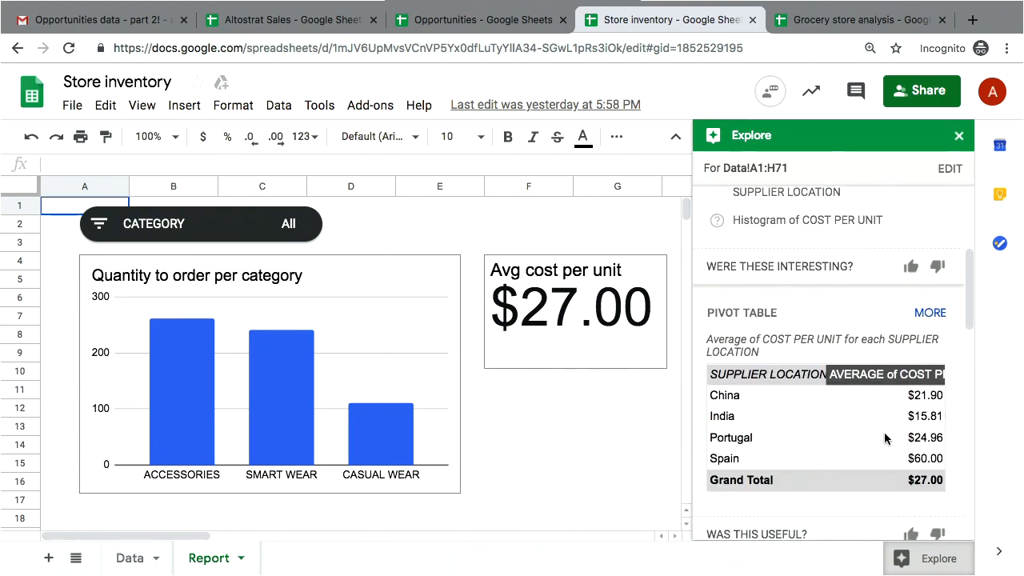
pyautogui.scroll(-3, 884, 439)
pyautogui.scroll(-10, 885, 439)
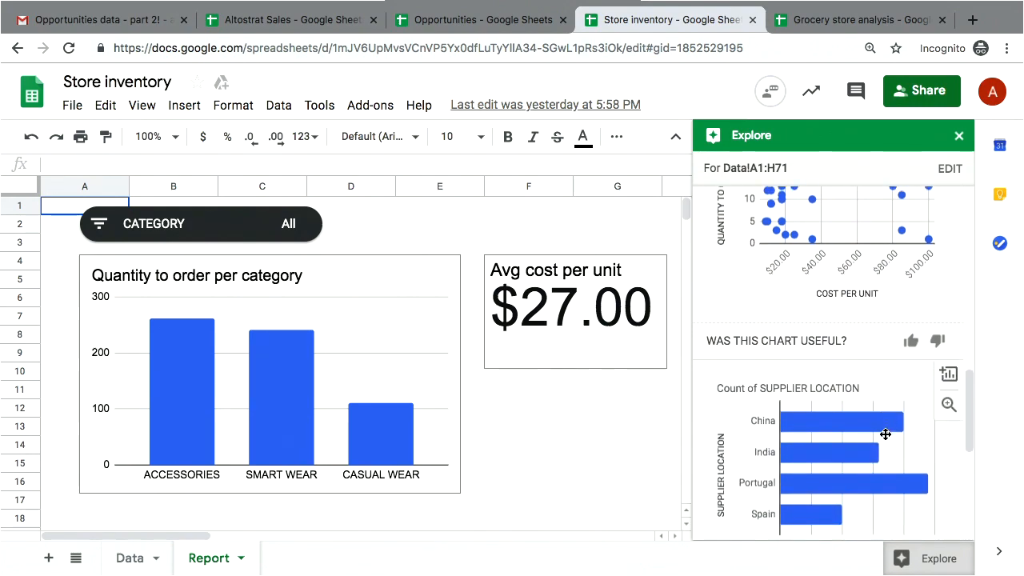
pyautogui.scroll(-1, 885, 434)
pyautogui.scroll(-3, 885, 433)
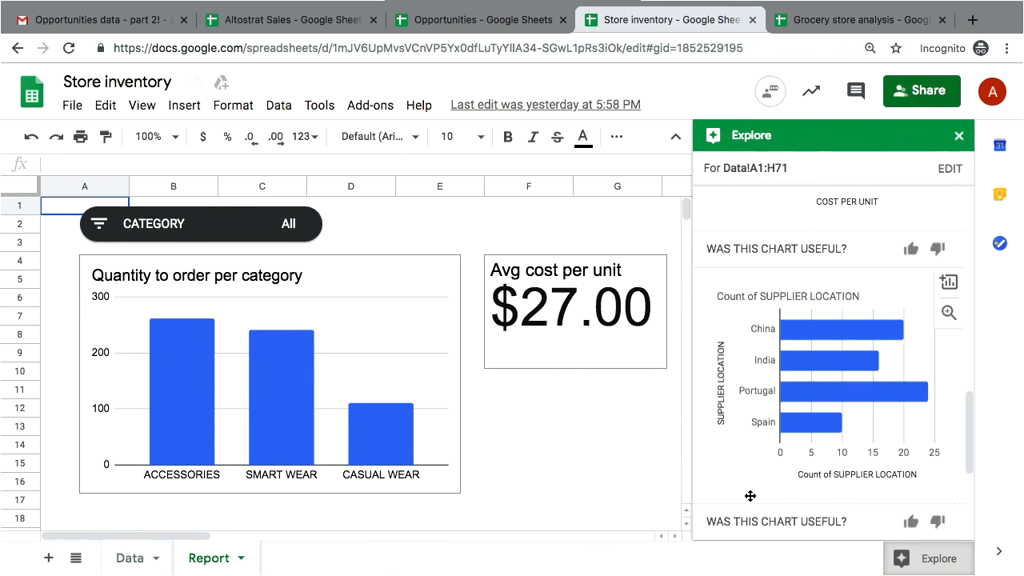
pyautogui.scroll(-5, 570, 465)
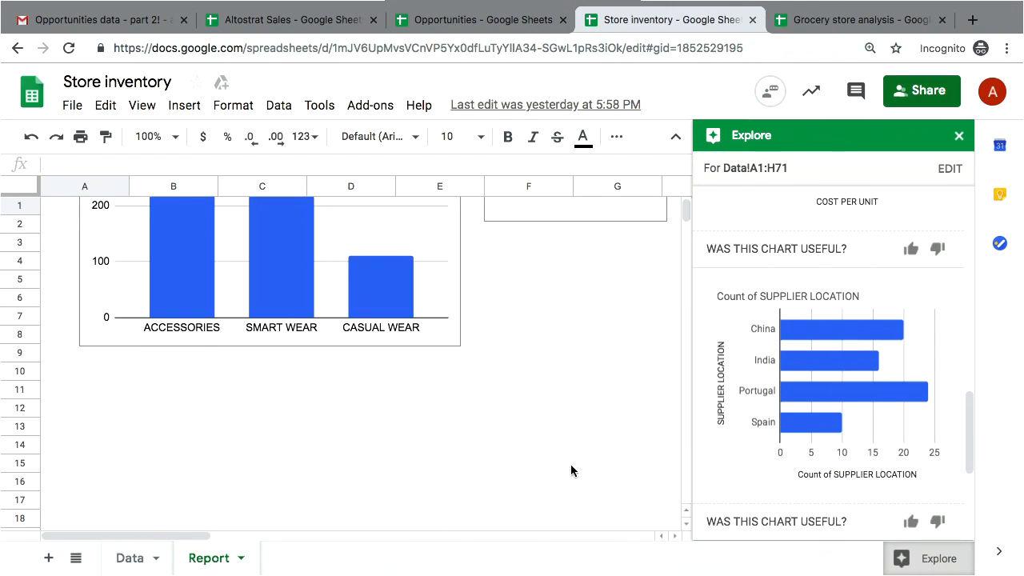
pyautogui.moveTo(834, 381); pyautogui.dragTo(194, 465)
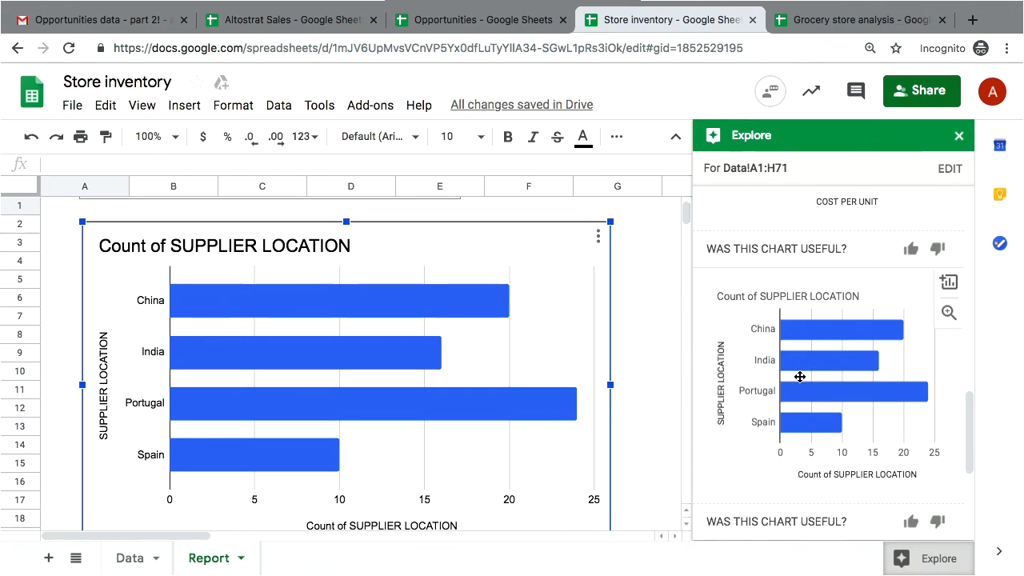
# Step: Ask Explore the question "total quantity to order by location"
pyautogui.scroll(10, 800, 377)
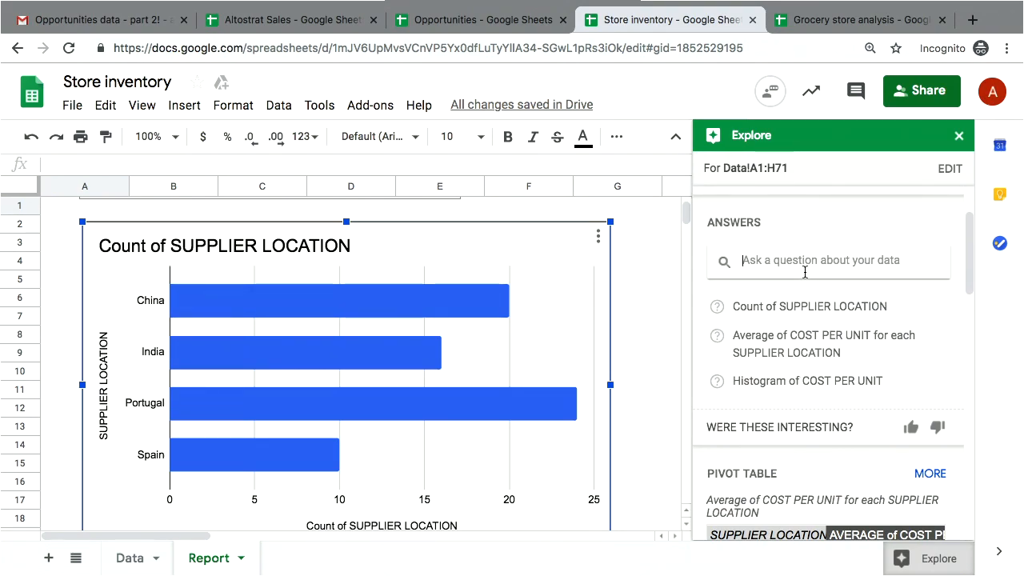
pyautogui.click(805, 270)
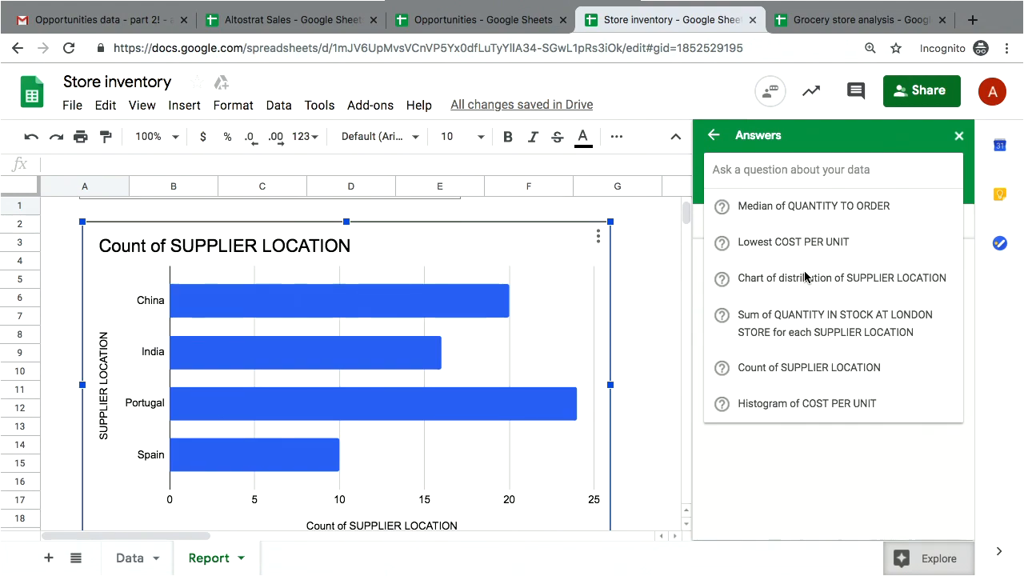
pyautogui.write('t')
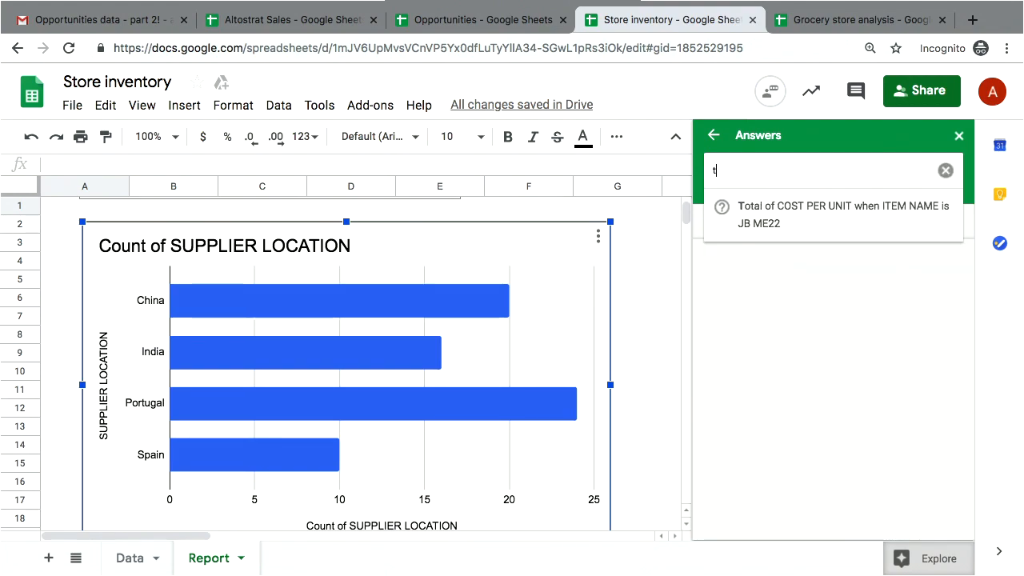
pyautogui.write('otal quantity ')
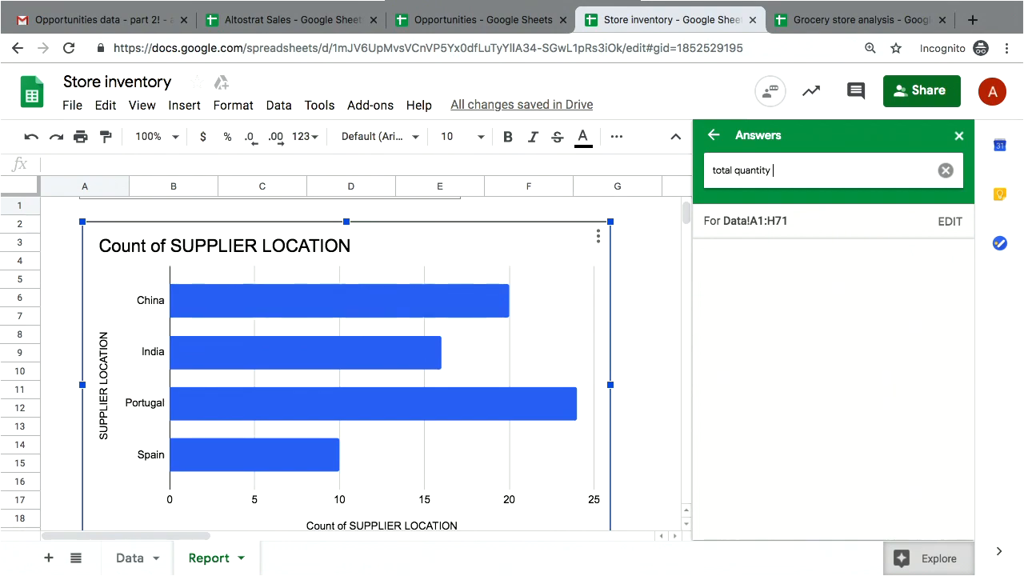
pyautogui.write('to order by locat')
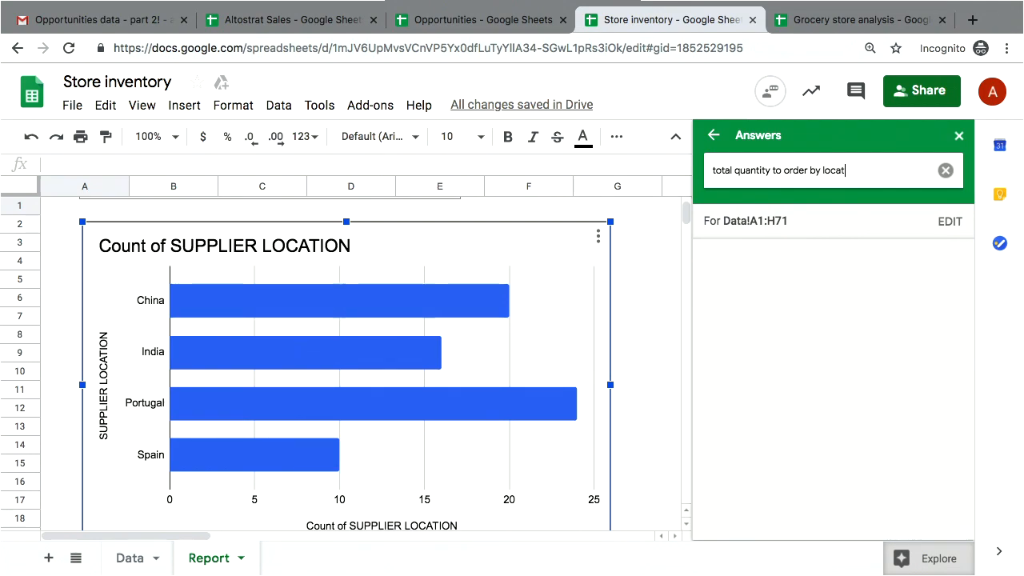
pyautogui.write('ion')
pyautogui.press('Return')
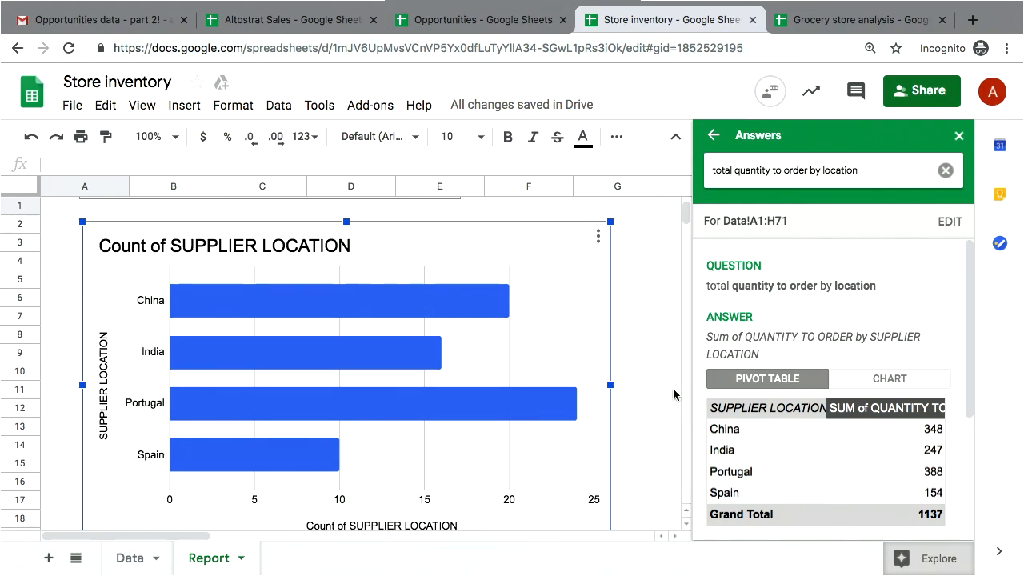
# Step: Insert the answer's pivot table into the existing Report sheet at cell F11, below the Avg cost per unit scorecard
pyautogui.scroll(2, 637, 383)
pyautogui.hscroll(1, 638, 383)
pyautogui.scroll(2, 637, 384)
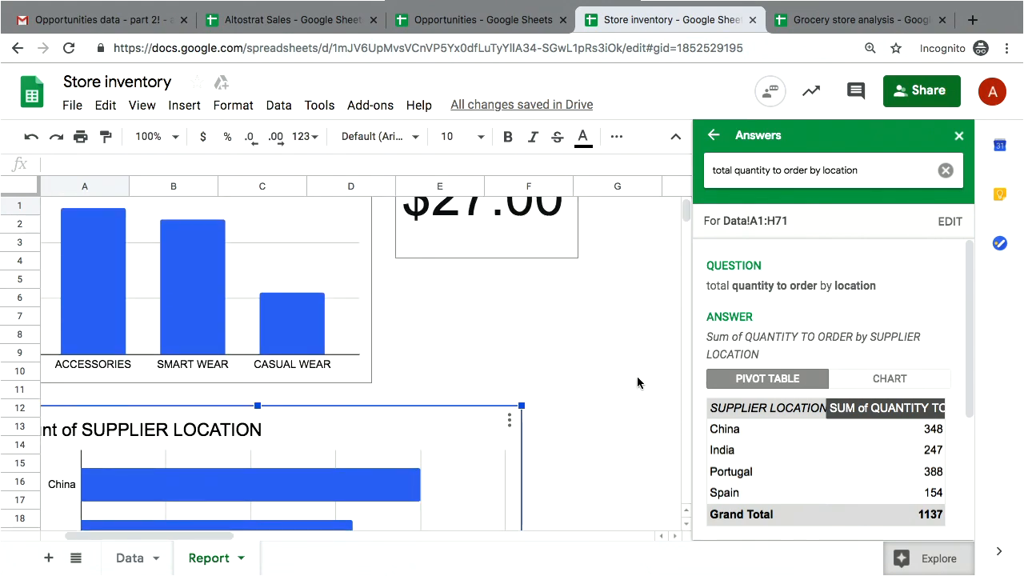
pyautogui.hscroll(1, 637, 376)
pyautogui.scroll(-2, 842, 427)
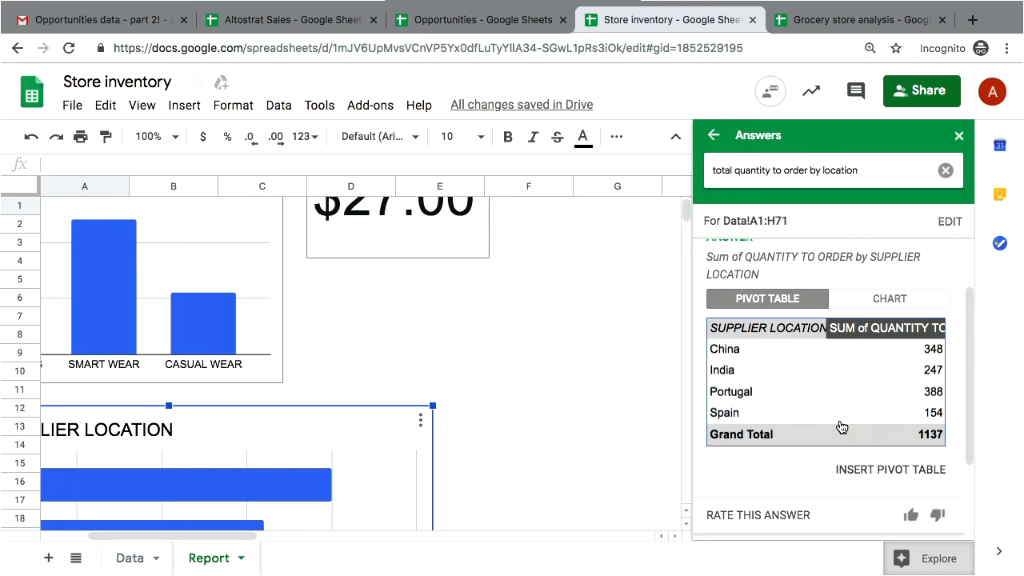
pyautogui.click(892, 473)
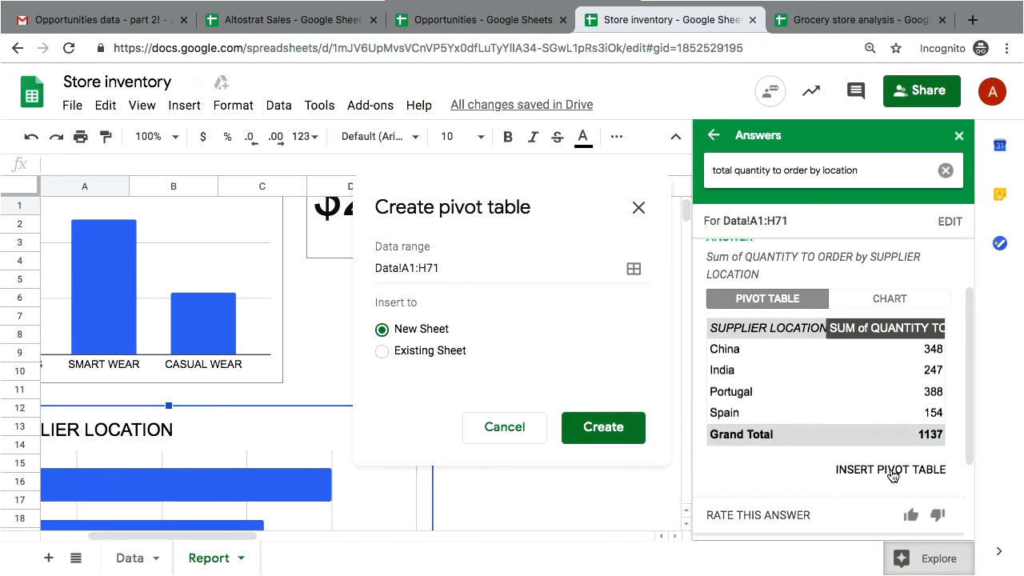
pyautogui.click(419, 354)
pyautogui.click(633, 385)
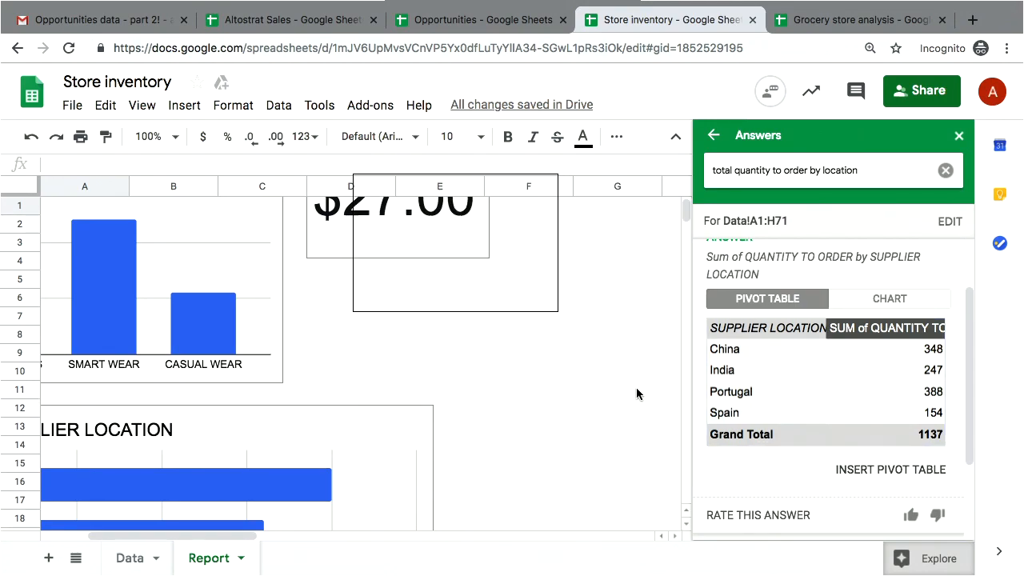
pyautogui.moveTo(478, 219); pyautogui.dragTo(141, 150)
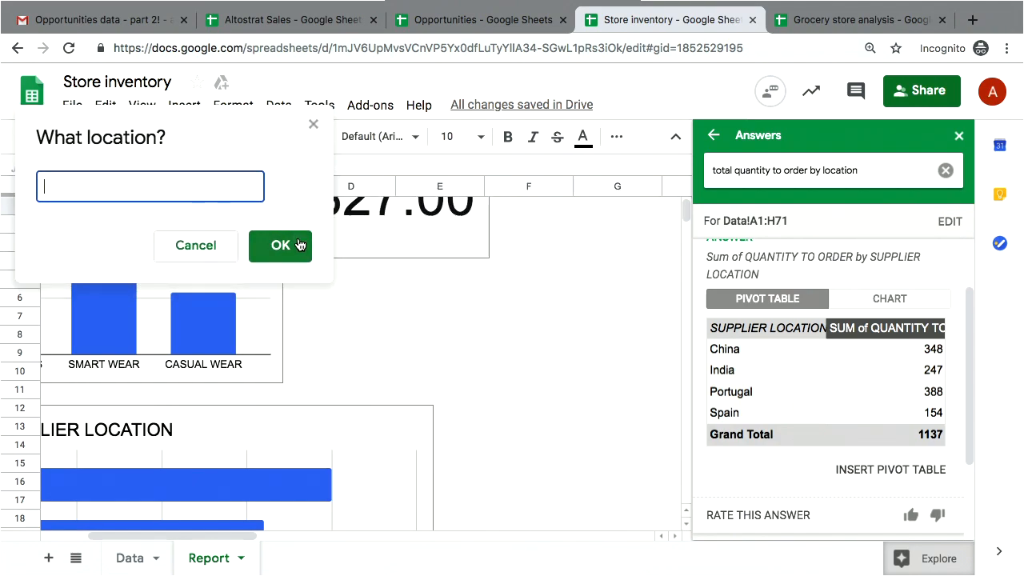
pyautogui.click(347, 278)
pyautogui.click(272, 252)
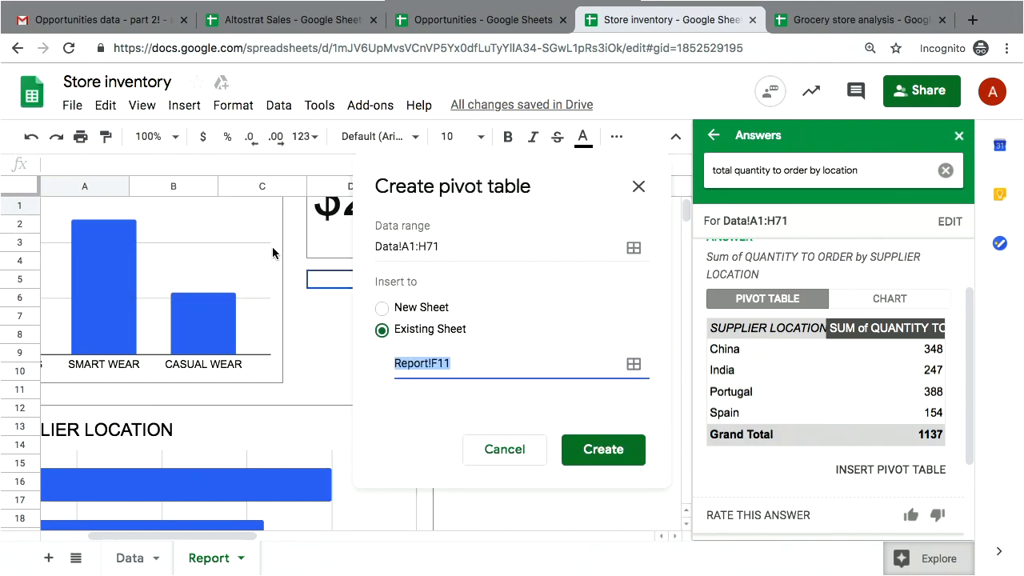
pyautogui.click(589, 449)
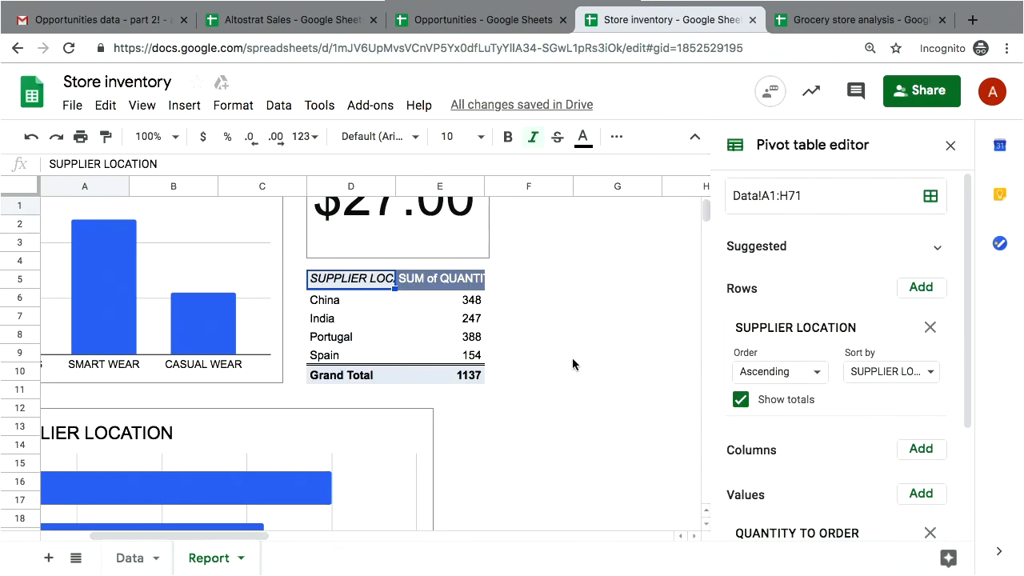
# Step: Move the Count of SUPPLIER LOCATION chart to sit just below the Quantity to order per category chart, aligned with its left edge
pyautogui.hscroll(2, 572, 364)
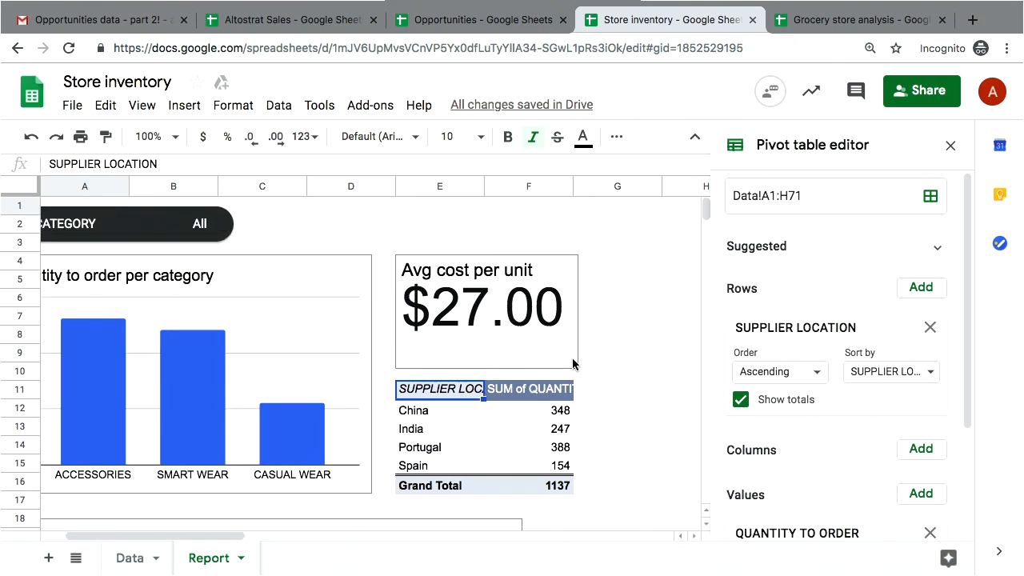
pyautogui.scroll(-2, 572, 364)
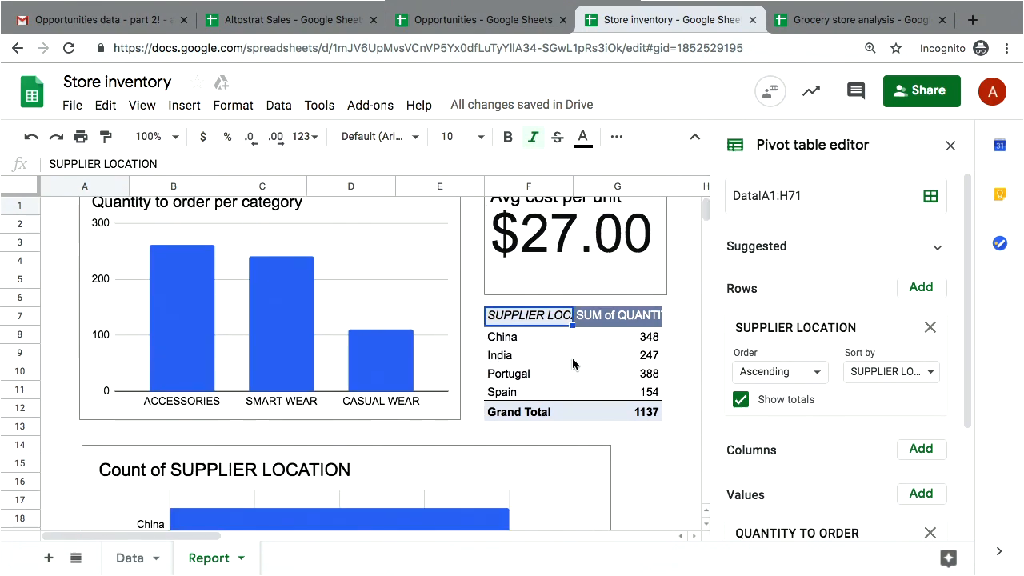
pyautogui.scroll(-3, 571, 363)
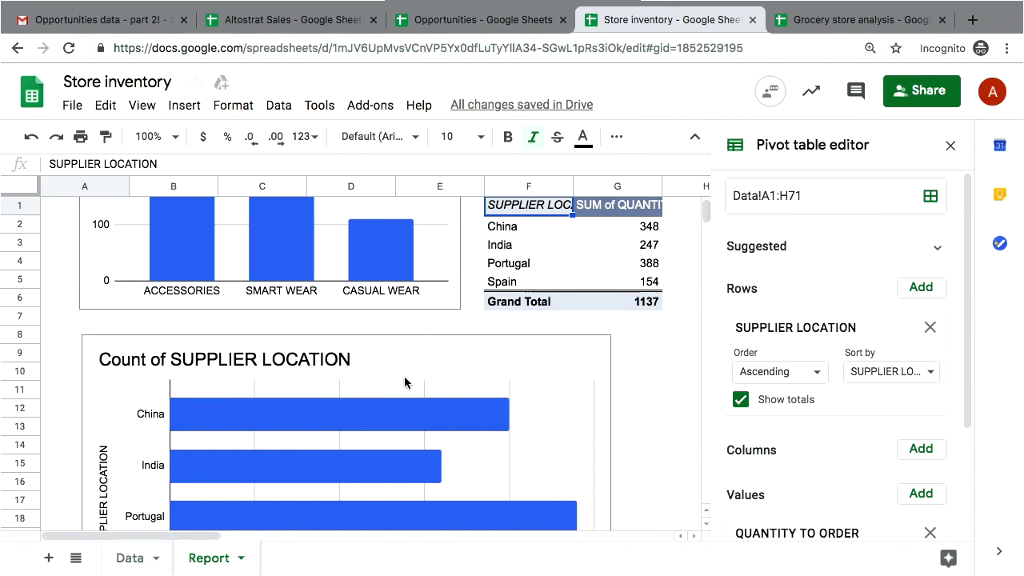
pyautogui.scroll(-2, 652, 421)
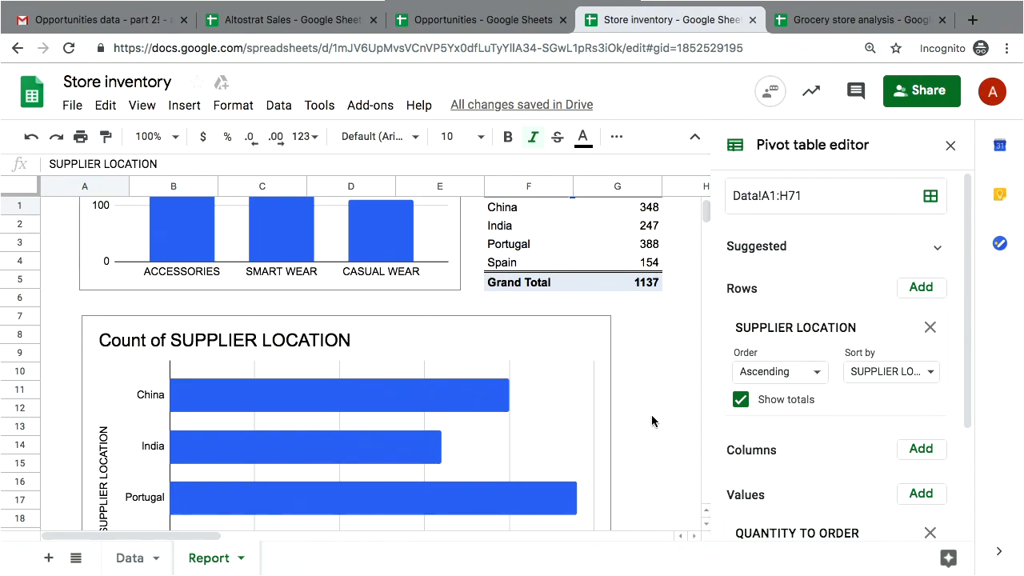
pyautogui.click(551, 366)
pyautogui.moveTo(568, 362); pyautogui.dragTo(562, 343)
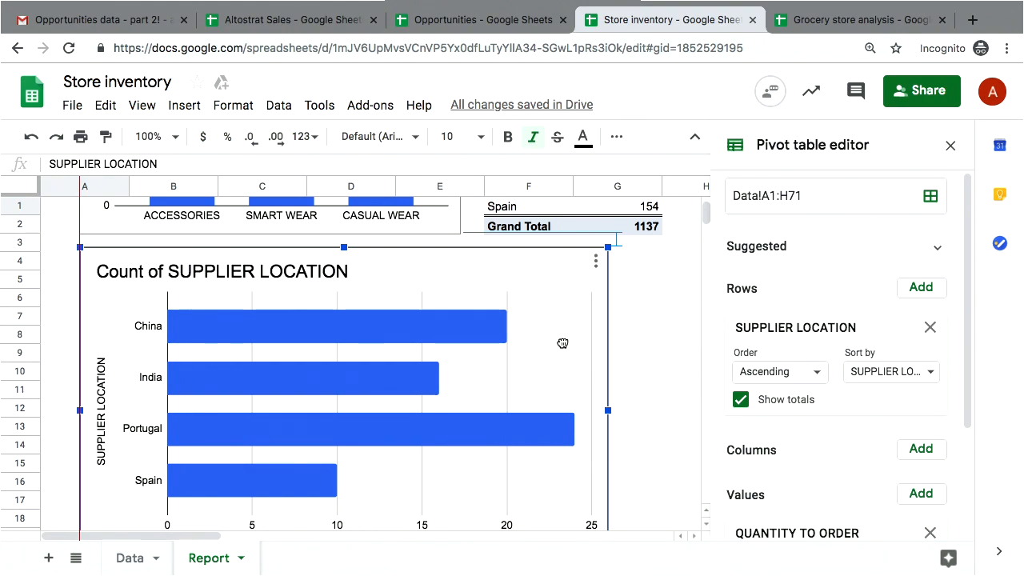
pyautogui.moveTo(562, 344); pyautogui.dragTo(562, 345)
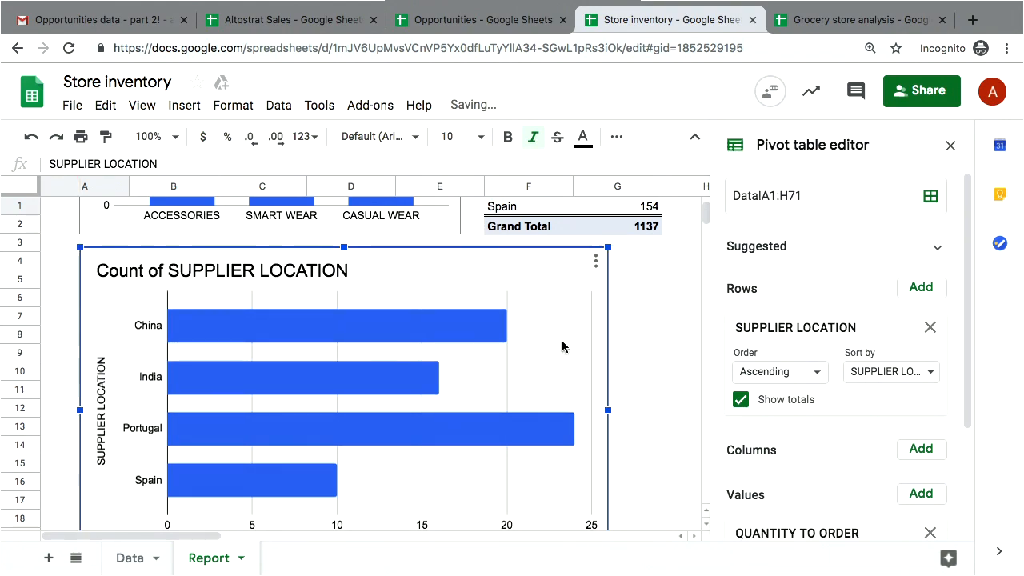
# Step: Resize the Count of SUPPLIER LOCATION chart to match the size of the Quantity to order per category chart
pyautogui.scroll(-1, 645, 395)
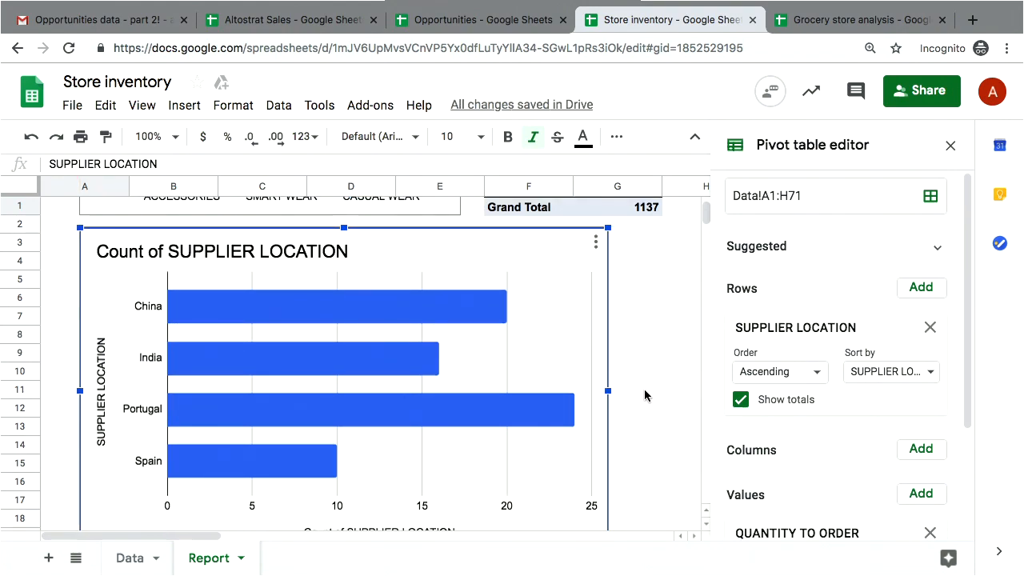
pyautogui.scroll(-3, 644, 395)
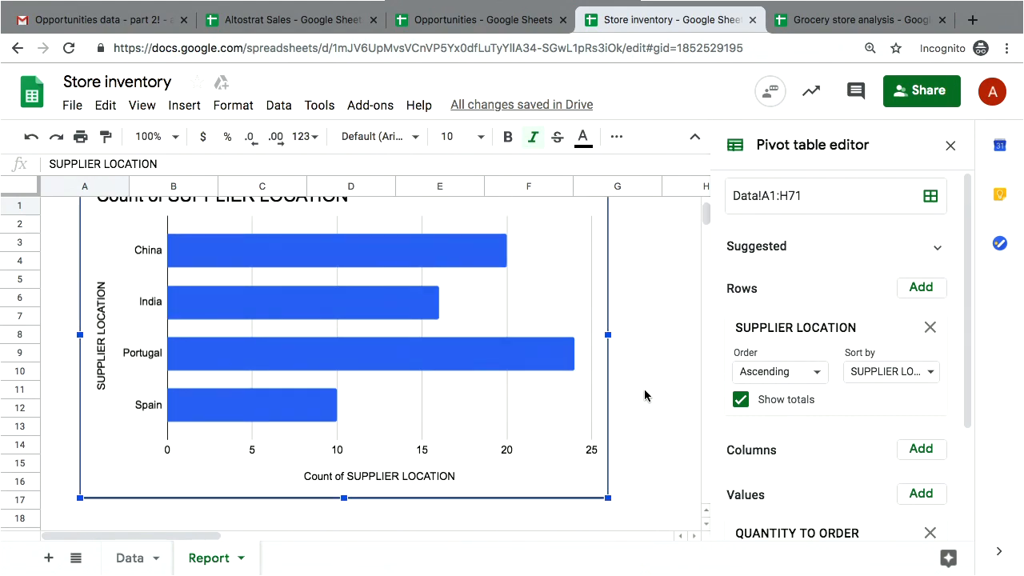
pyautogui.moveTo(608, 497); pyautogui.dragTo(435, 347)
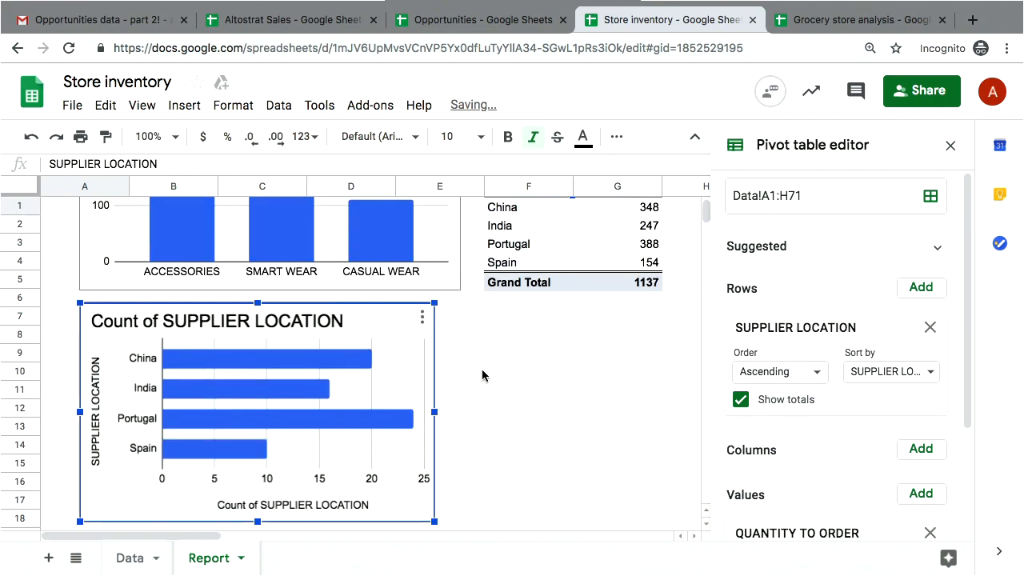
pyautogui.scroll(-1, 483, 374)
pyautogui.moveTo(434, 502); pyautogui.dragTo(460, 520)
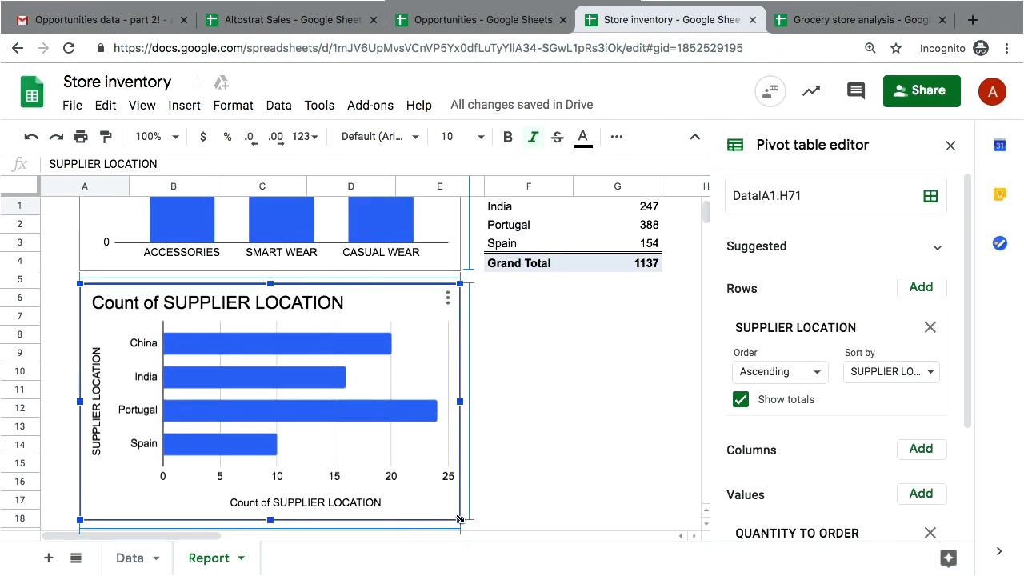
pyautogui.moveTo(460, 520); pyautogui.dragTo(459, 520)
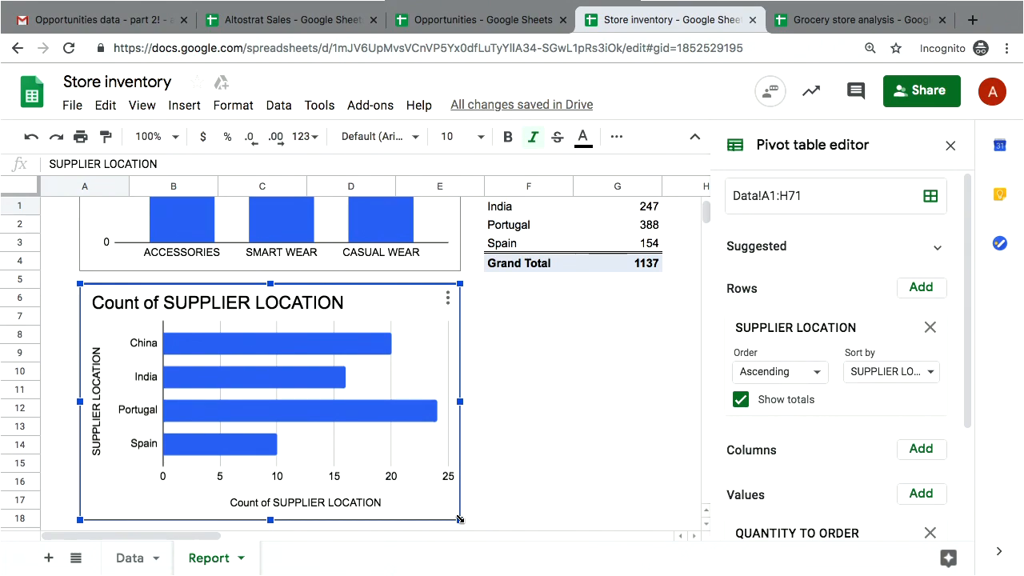
# Step: Select the Quantity to order per category chart and add a new slicer to the Report sheet
pyautogui.scroll(3, 555, 414)
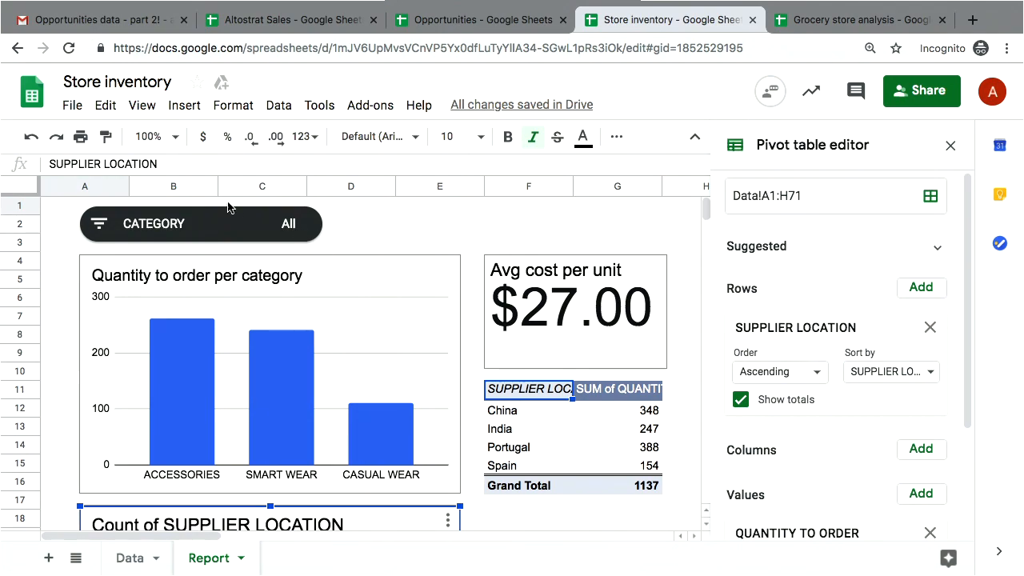
pyautogui.click(184, 226)
pyautogui.click(391, 293)
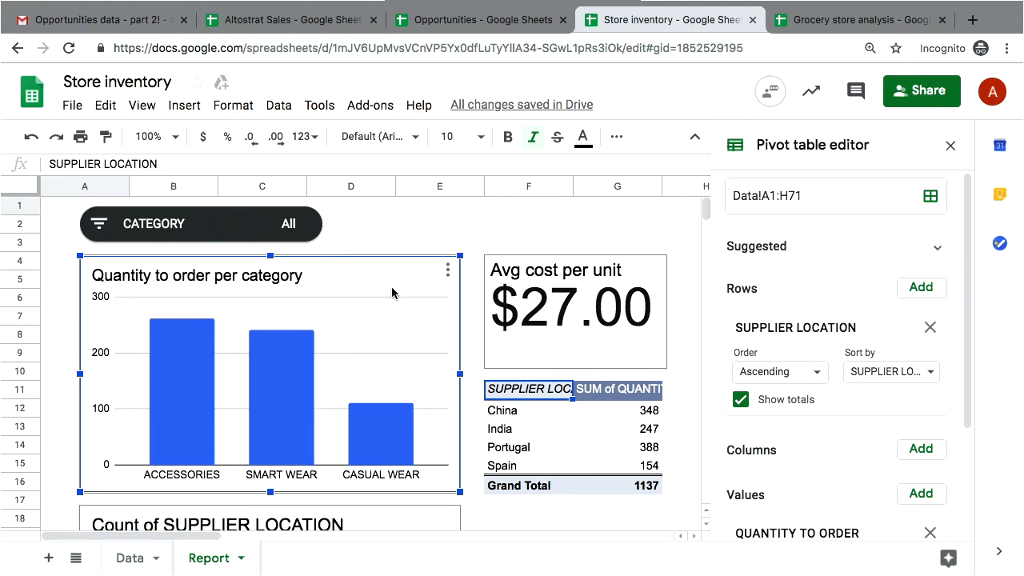
pyautogui.click(276, 109)
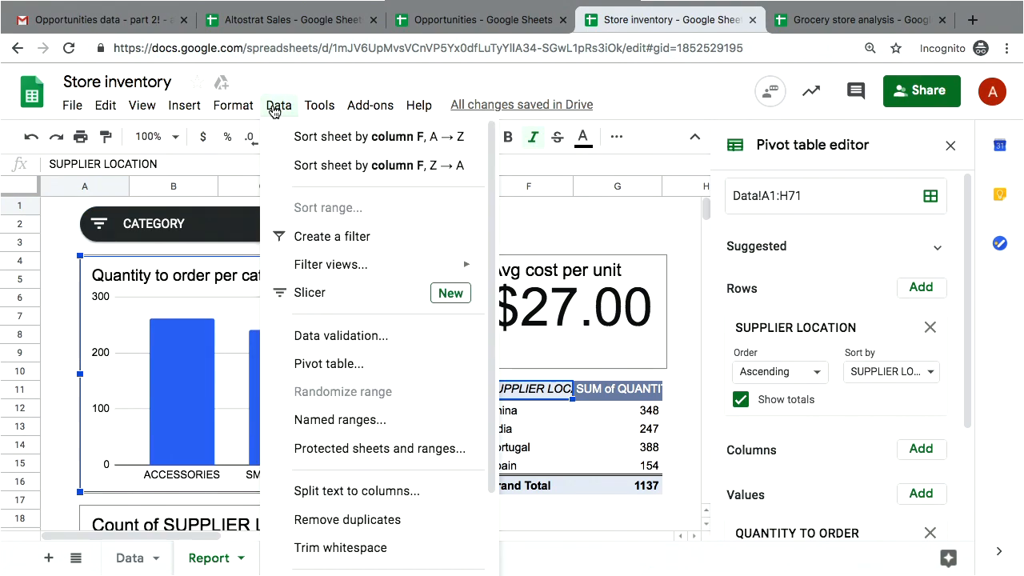
pyautogui.click(323, 294)
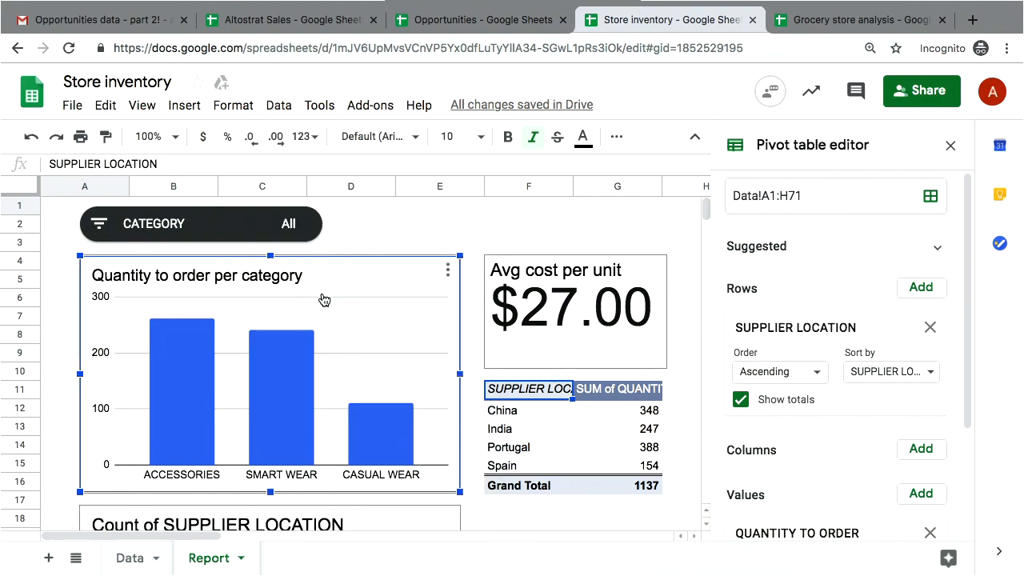
pyautogui.click(197, 357)
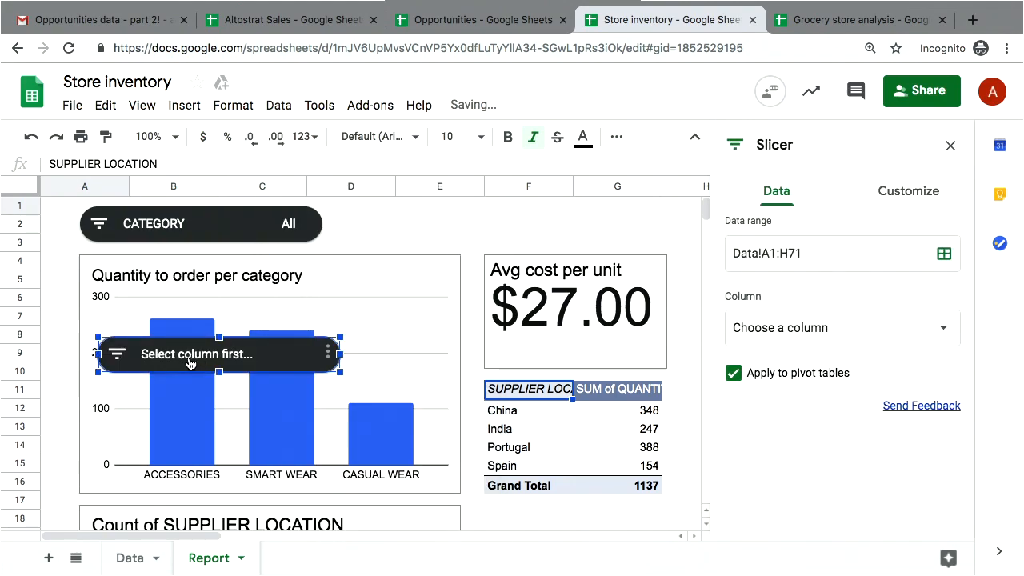
# Step: Place the new slicer beside the CATEGORY slicer above the chart and set its column to SUPPLIER LOCATION
pyautogui.moveTo(197, 357); pyautogui.dragTo(435, 231)
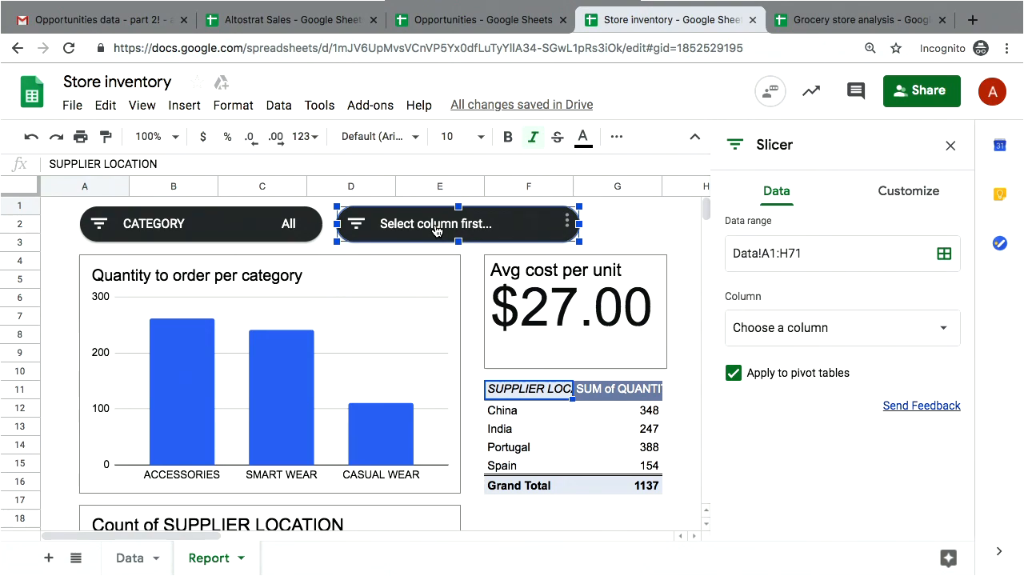
pyautogui.click(837, 332)
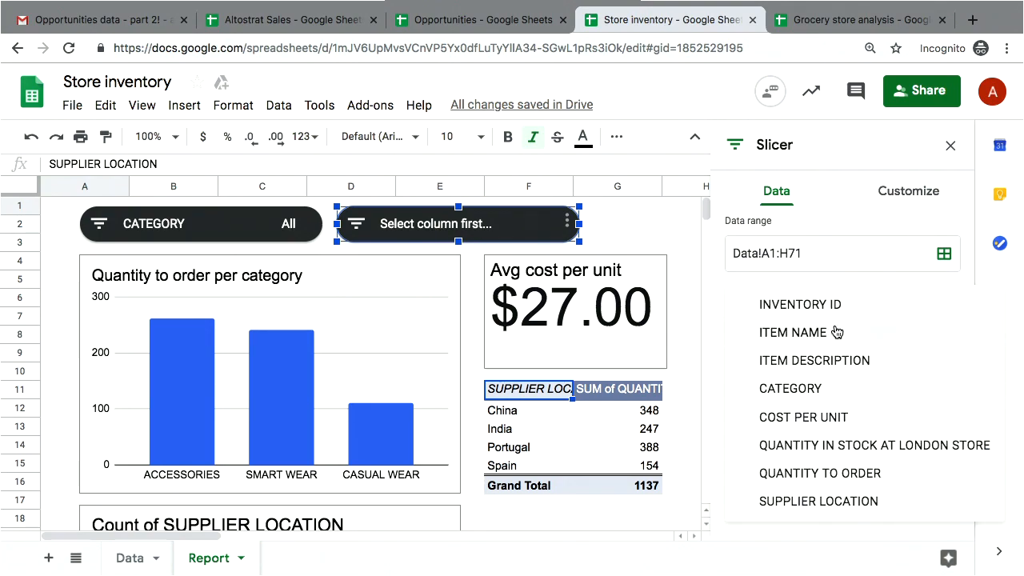
pyautogui.click(816, 501)
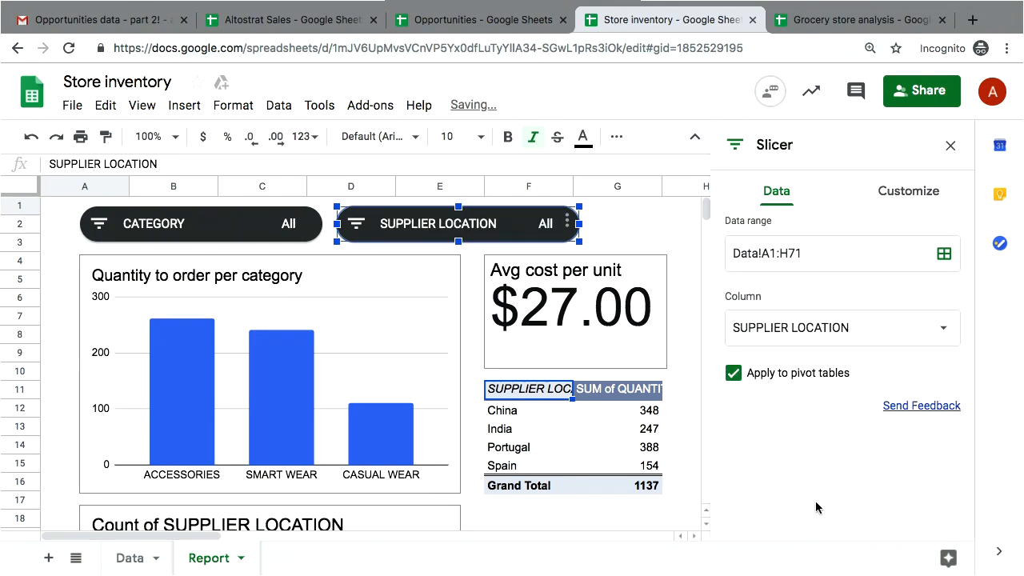
pyautogui.click(950, 146)
pyautogui.click(950, 146)
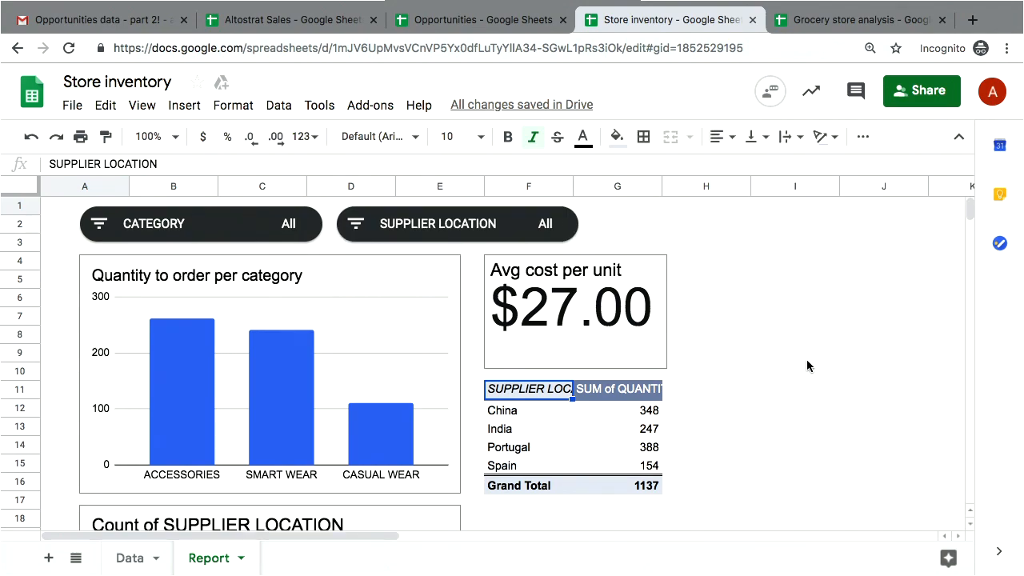
# Step: Apply the Streamline theme to the Store inventory spreadsheet
pyautogui.scroll(-1, 806, 361)
pyautogui.scroll(1, 806, 360)
pyautogui.click(239, 109)
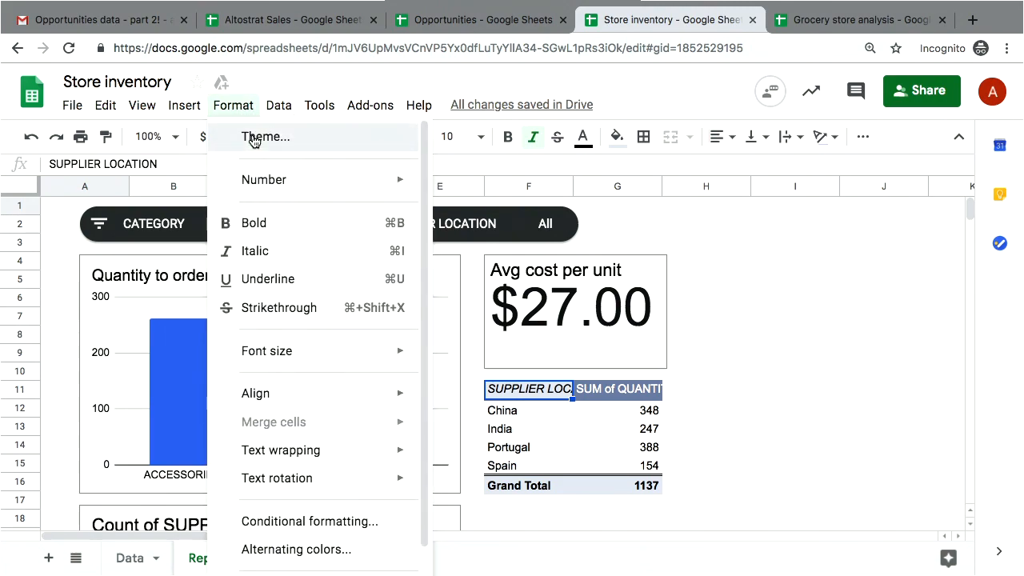
pyautogui.click(253, 140)
pyautogui.scroll(-4, 777, 396)
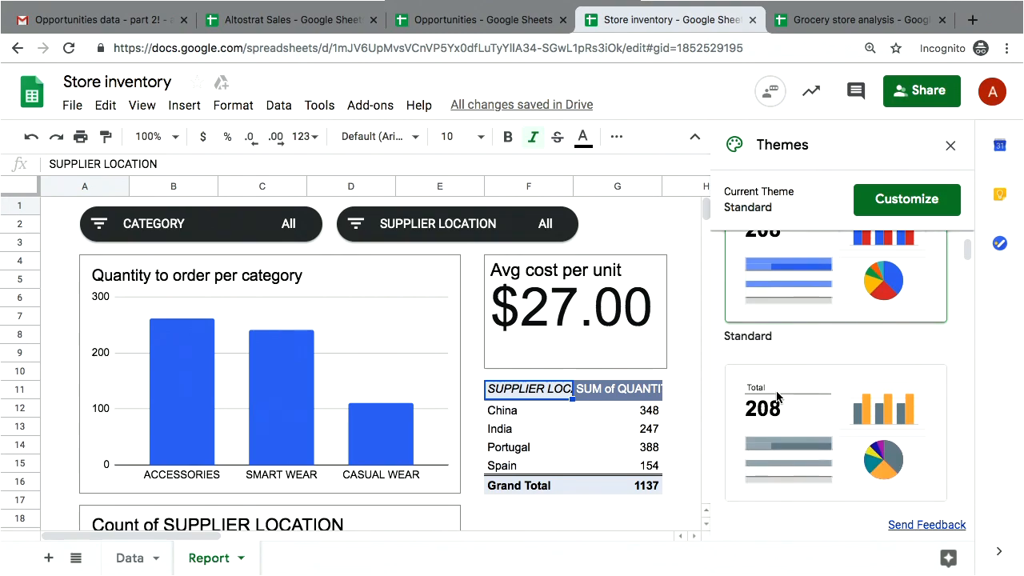
pyautogui.click(777, 395)
pyautogui.scroll(-3, 777, 397)
pyautogui.click(777, 396)
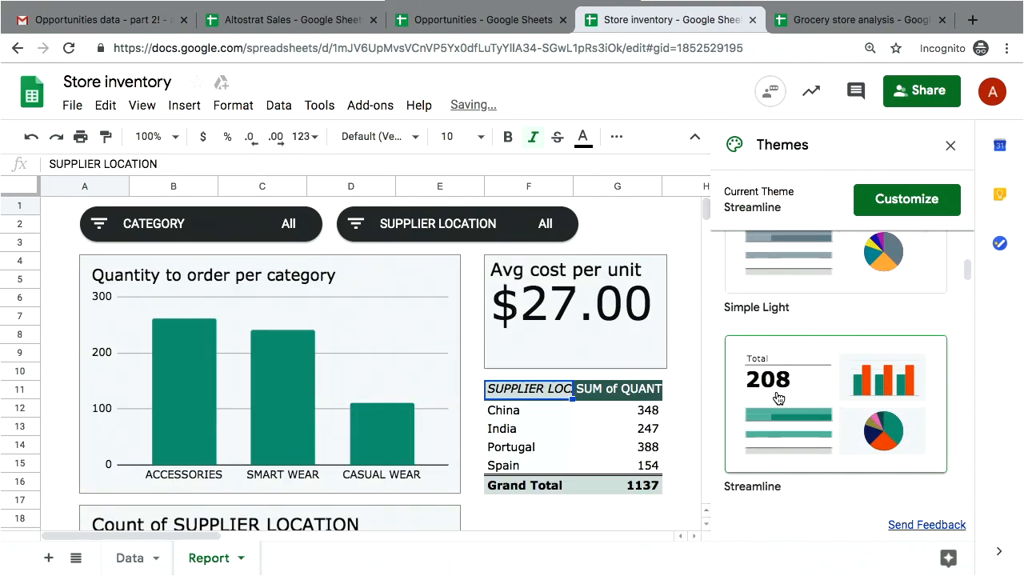
pyautogui.scroll(-2, 778, 397)
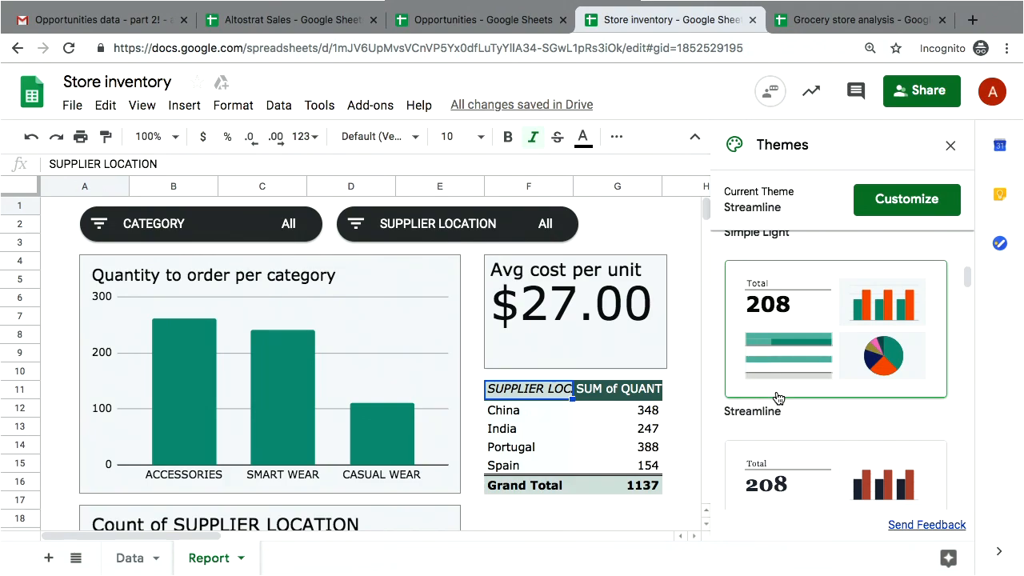
# Step: Customize the Streamline theme by changing its Accent 1 color to dark red
pyautogui.click(895, 203)
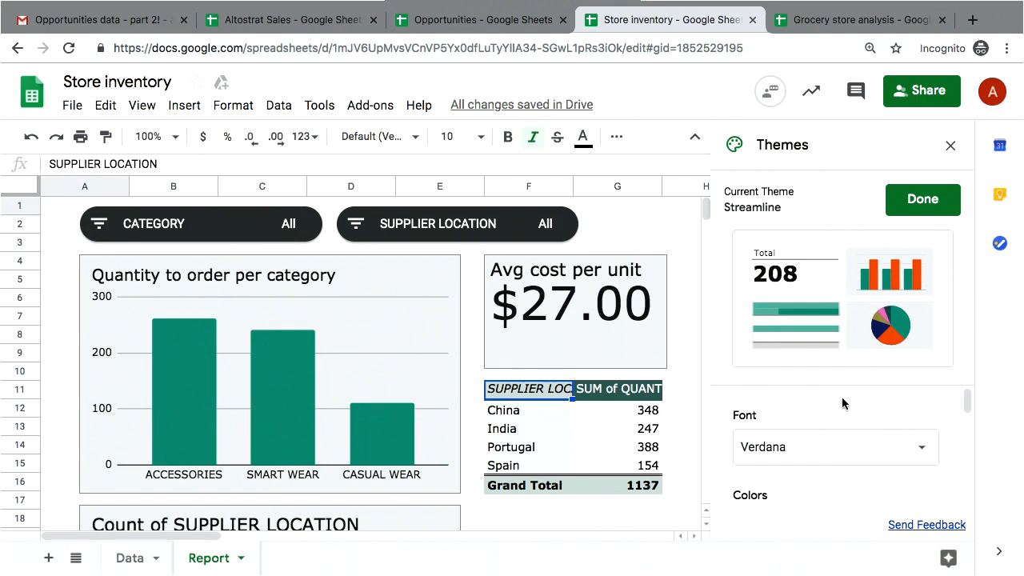
pyautogui.scroll(-1, 841, 397)
pyautogui.scroll(-2, 842, 396)
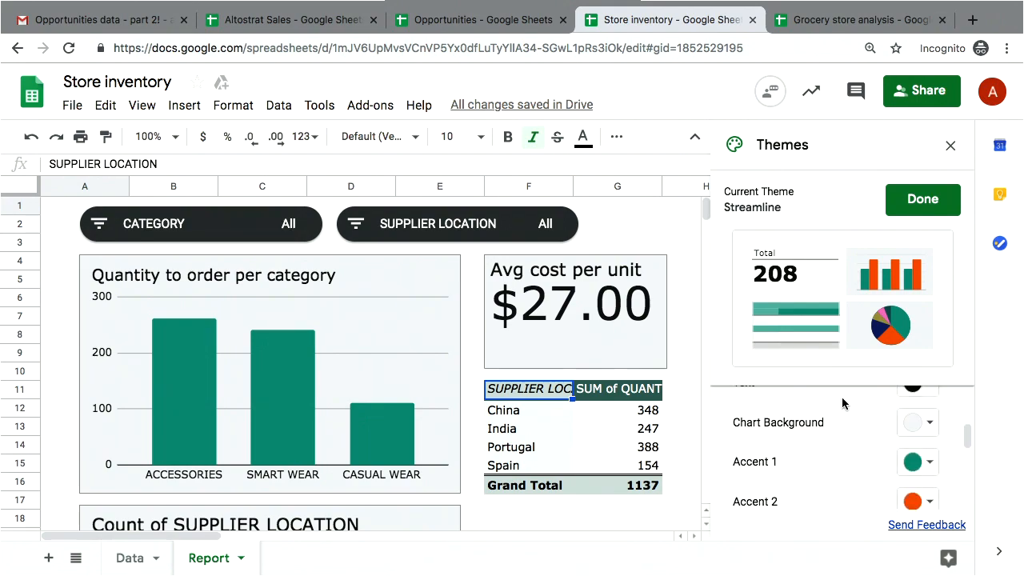
pyautogui.click(917, 452)
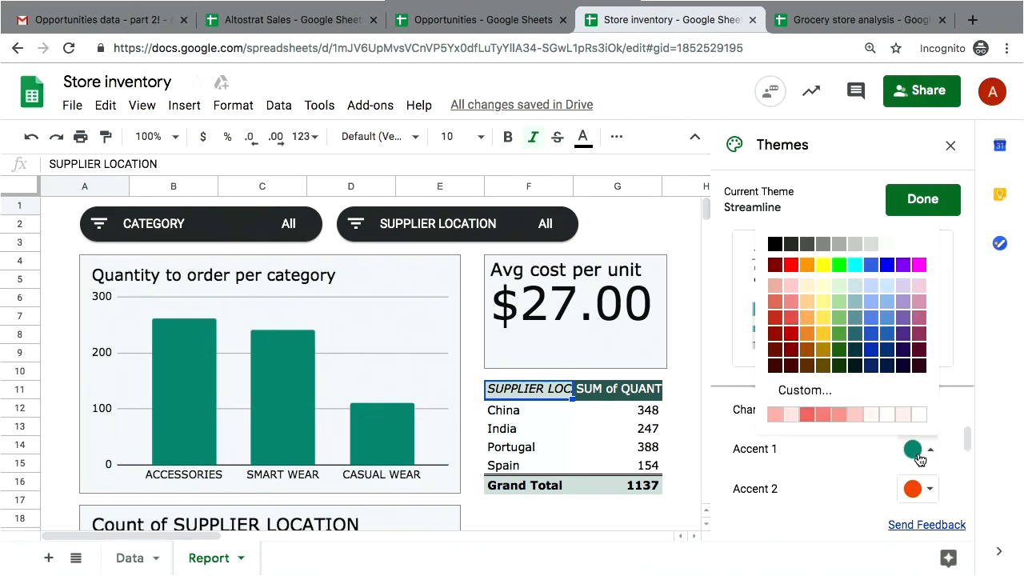
pyautogui.click(792, 336)
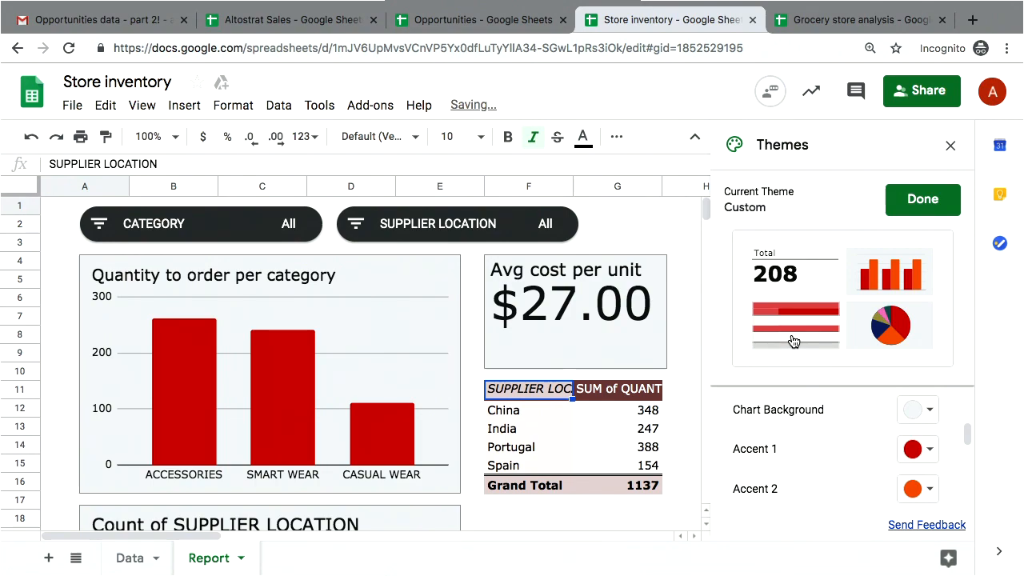
pyautogui.click(950, 145)
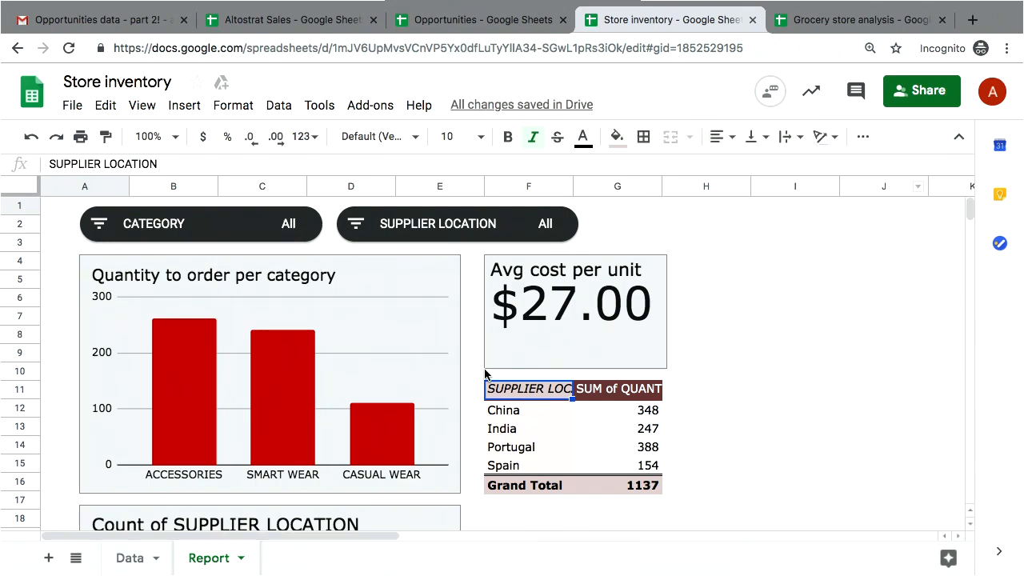
# Step: Filter the report with the SUPPLIER LOCATION slicer to exclude China and India, leaving Portugal and Spain selected
pyautogui.scroll(-2, 458, 368)
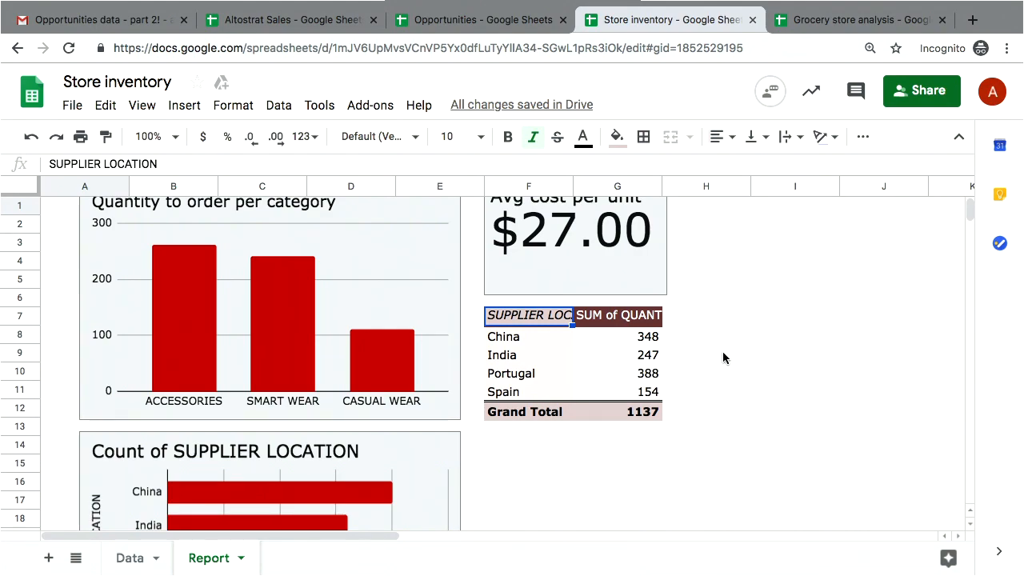
pyautogui.scroll(2, 722, 352)
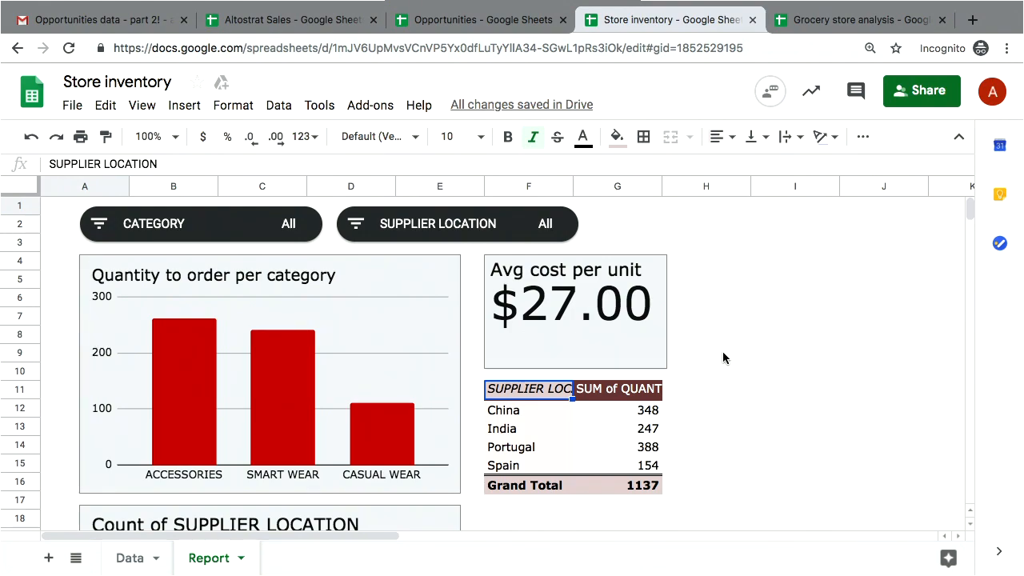
pyautogui.click(357, 228)
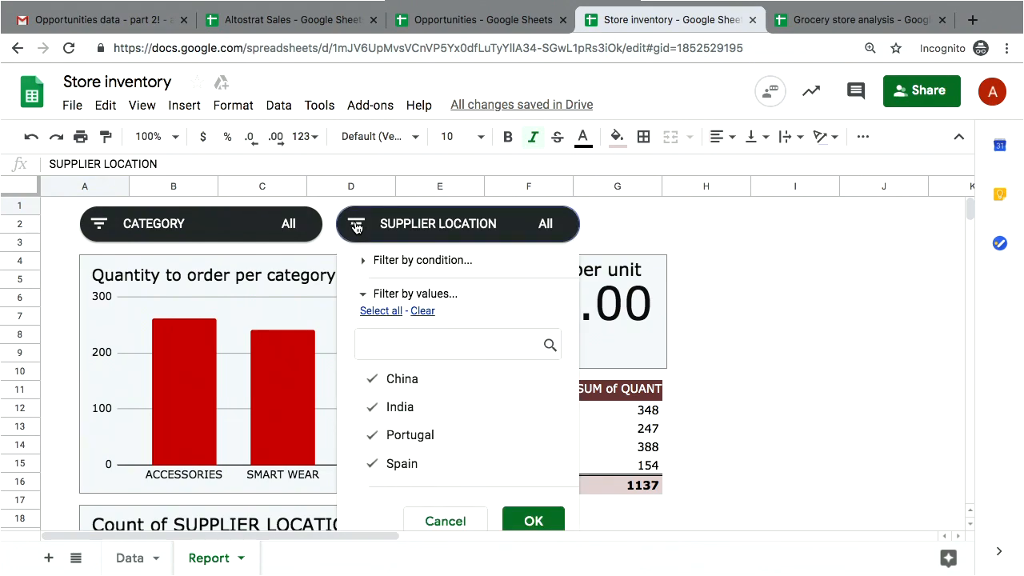
pyautogui.click(414, 406)
pyautogui.click(416, 383)
pyautogui.click(532, 519)
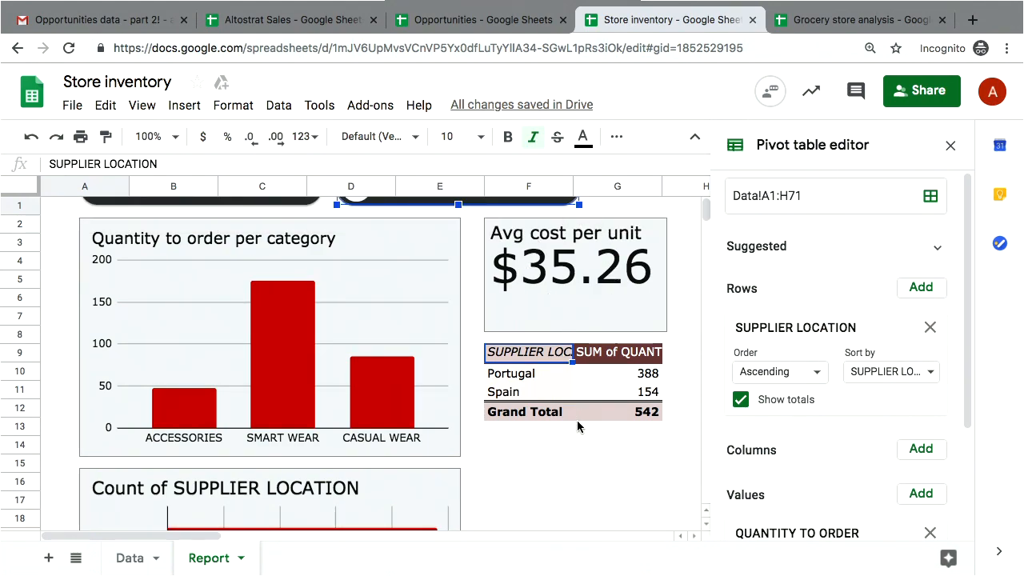
pyautogui.scroll(1, 578, 427)
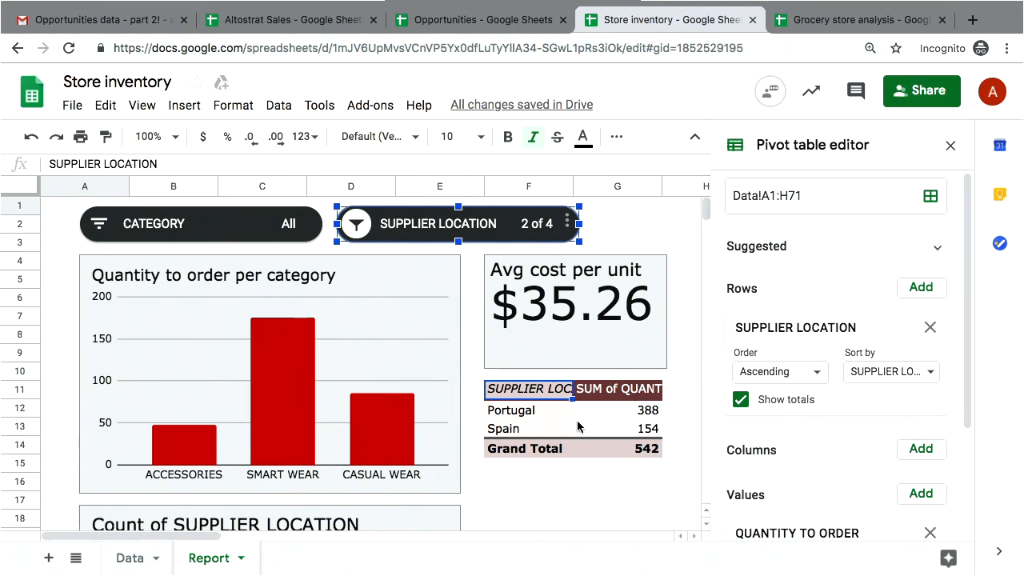
pyautogui.click(352, 228)
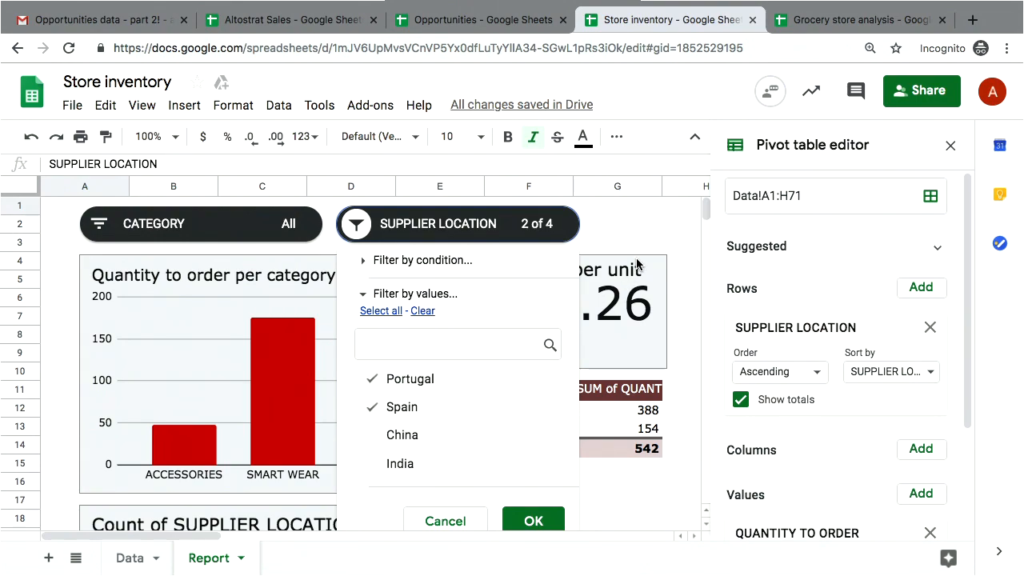
pyautogui.click(621, 235)
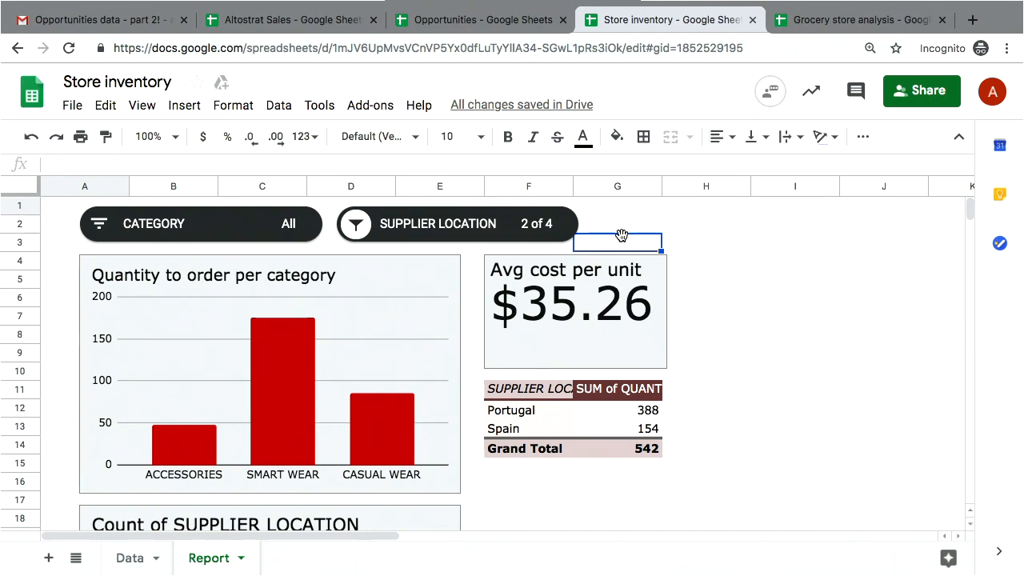
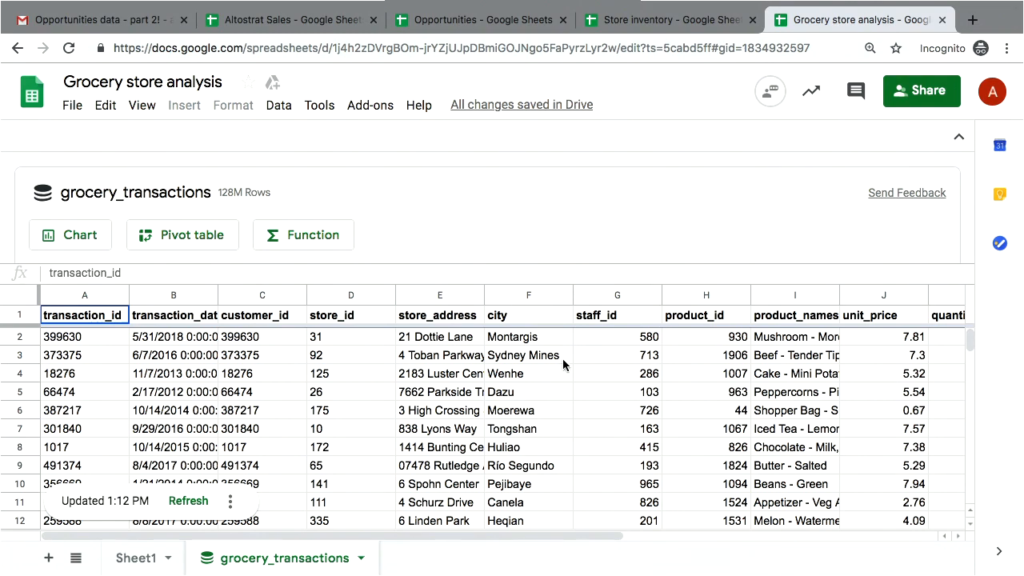
# Step: Go to Sheet1 of the Grocery store analysis spreadsheet and reload the file
pyautogui.hscroll(6, 562, 360)
pyautogui.hscroll(-6, 563, 364)
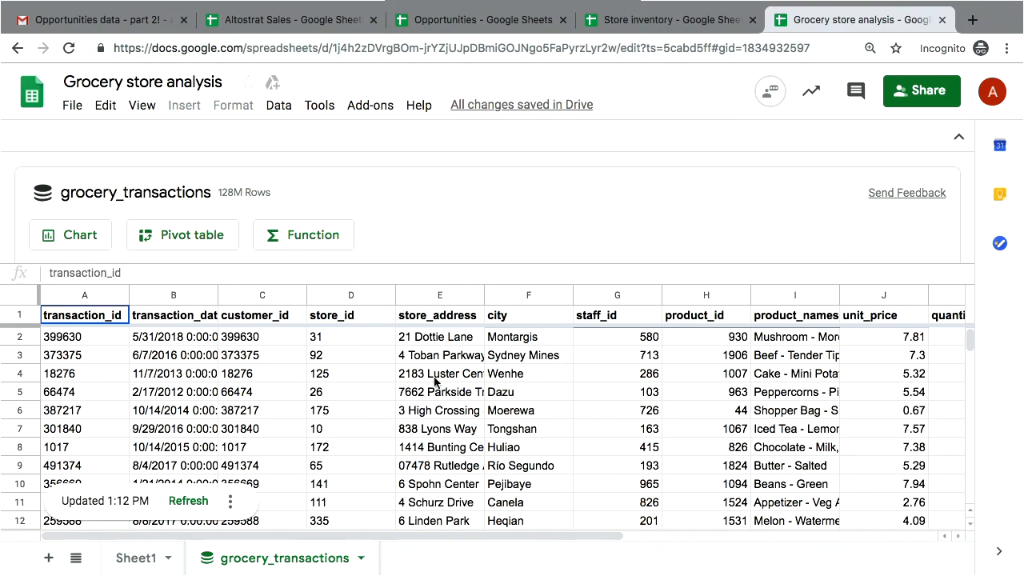
pyautogui.click(120, 558)
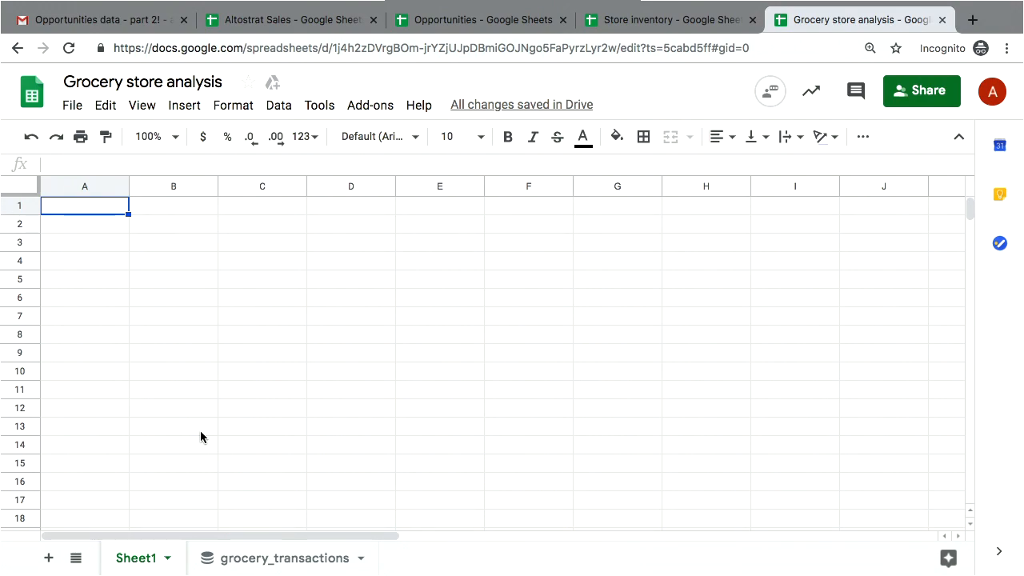
pyautogui.click(82, 211)
pyautogui.write('H')
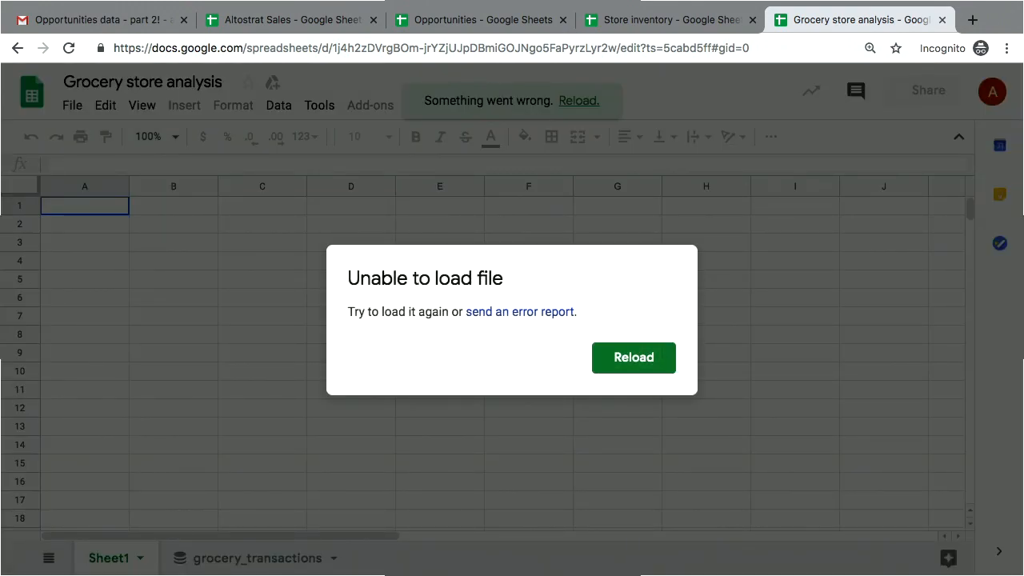
pyautogui.click(614, 361)
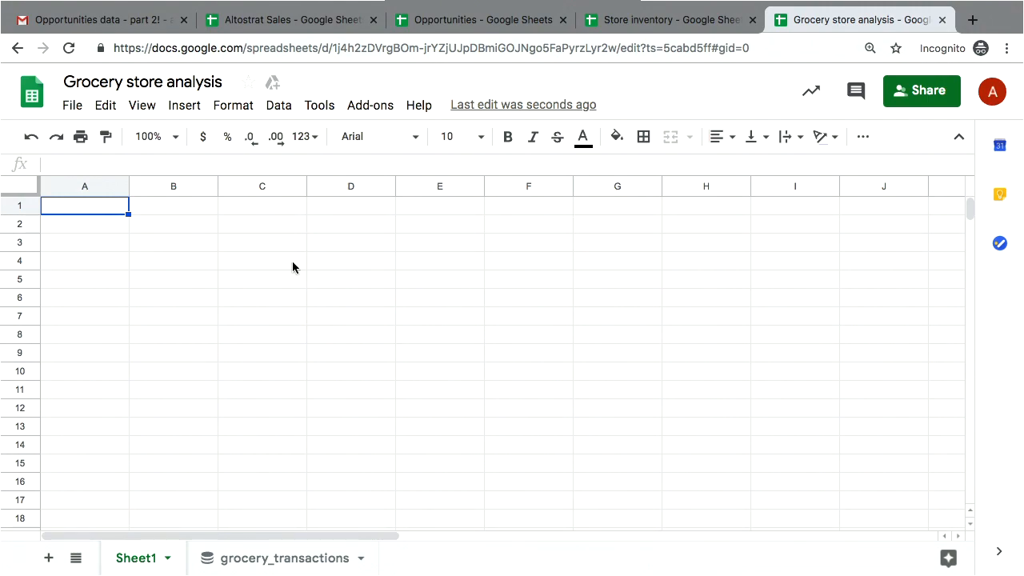
# Step: Try to enter a COUNTUNIQUE formula in cell A1 of Sheet1 that refers to the grocery_transactions data
pyautogui.write('=')
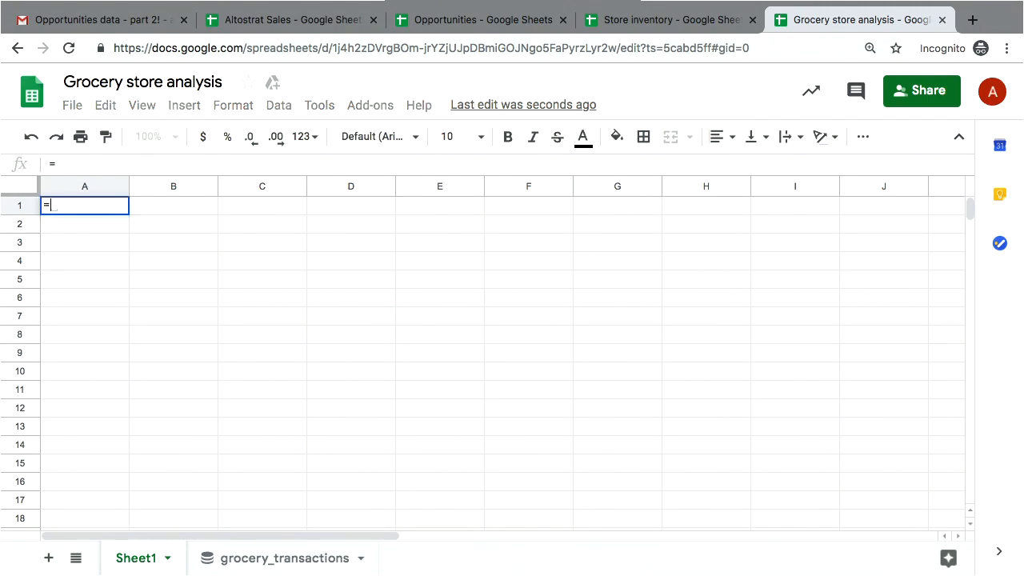
pyautogui.write('couunt')
pyautogui.press('BackSpace')
pyautogui.press('BackSpace')
pyautogui.press('BackSpace')
pyautogui.write('nt')
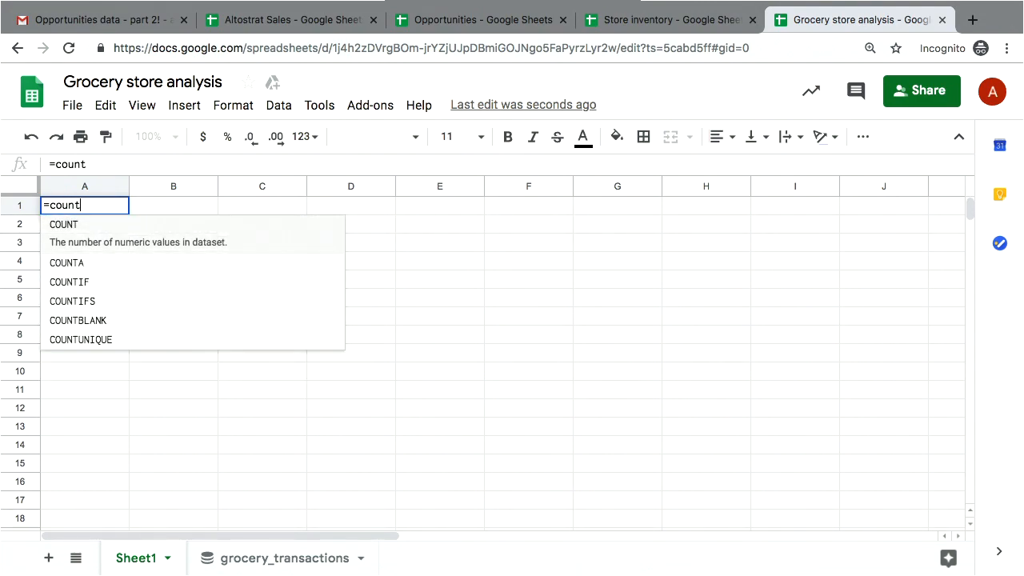
pyautogui.press('Down')
pyautogui.press('Down')
pyautogui.press('Down')
pyautogui.press('Down')
pyautogui.press('Down')
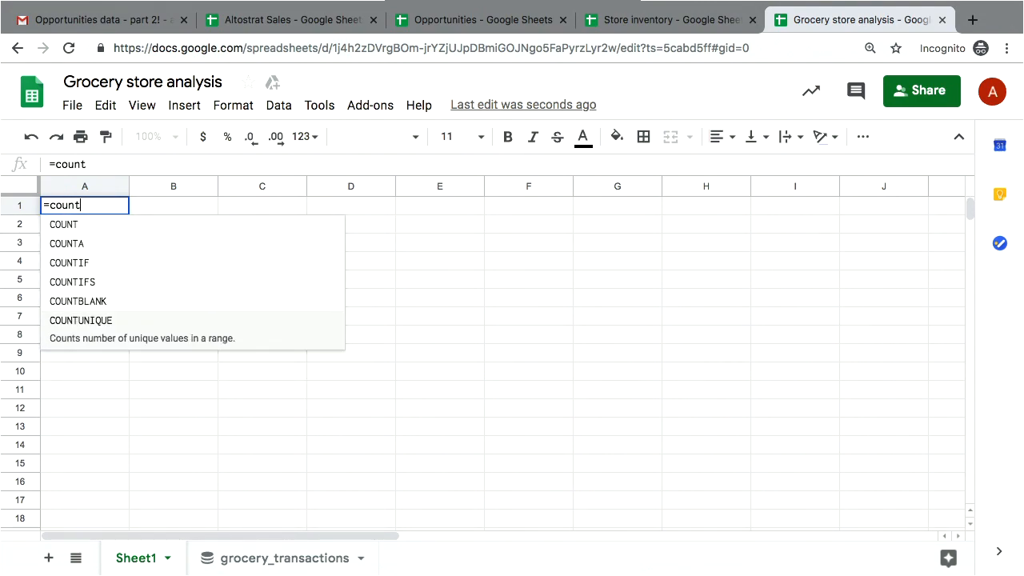
pyautogui.press('Tab')
pyautogui.write('gr')
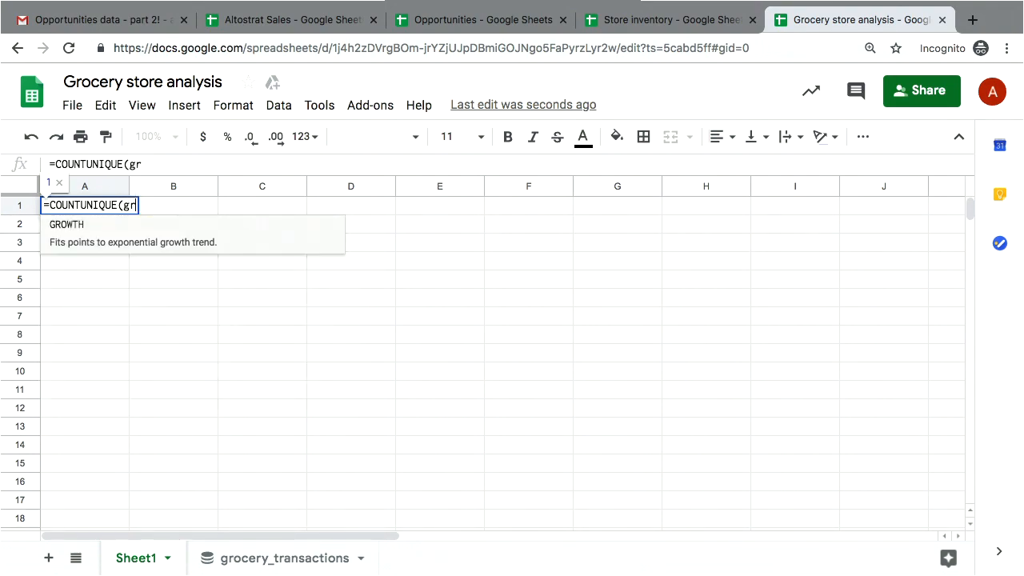
pyautogui.write('oc')
pyautogui.press('BackSpace')
pyautogui.press('BackSpace')
pyautogui.press('BackSpace')
pyautogui.press('BackSpace')
pyautogui.write('roc')
pyautogui.press('BackSpace')
pyautogui.press('BackSpace')
pyautogui.press('BackSpace')
pyautogui.write('groc')
pyautogui.press('BackSpace')
pyautogui.press('BackSpace')
pyautogui.press('BackSpace')
pyautogui.press('BackSpace')
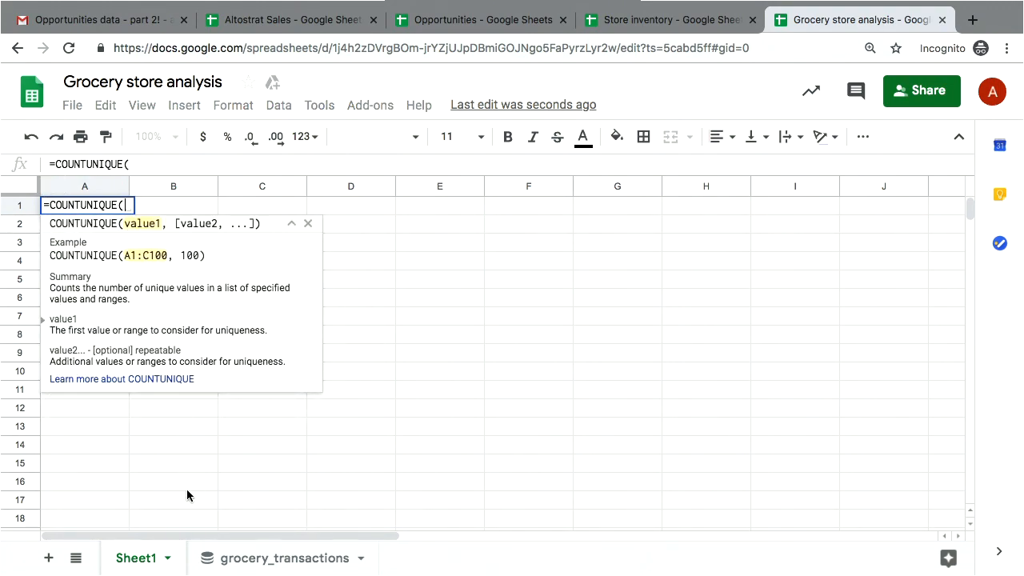
pyautogui.click(336, 499)
pyautogui.click(363, 563)
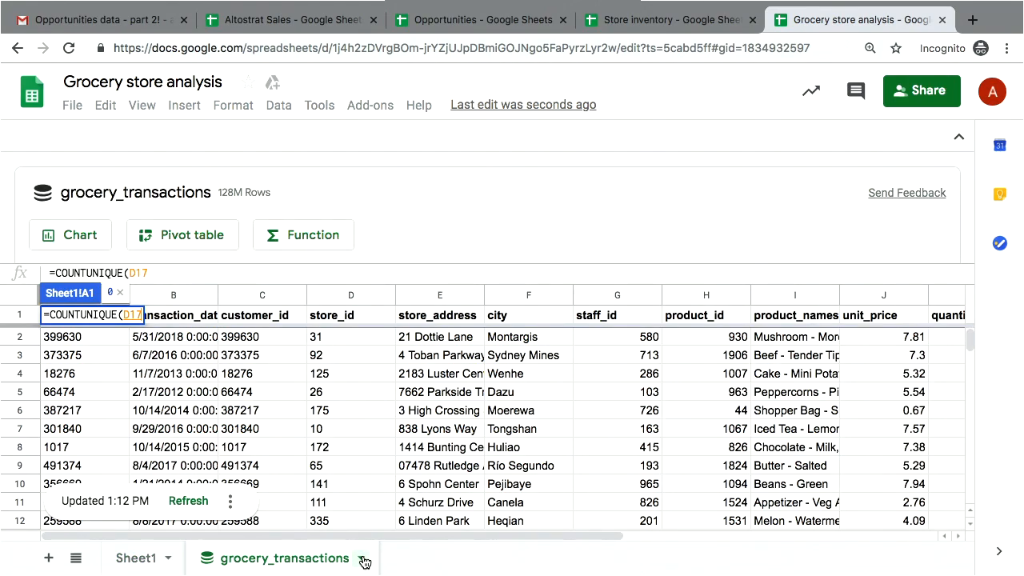
# Step: Delete the grocery_transactions data sheet and confirm disconnecting everything linked to it
pyautogui.click(297, 559)
pyautogui.click(361, 557)
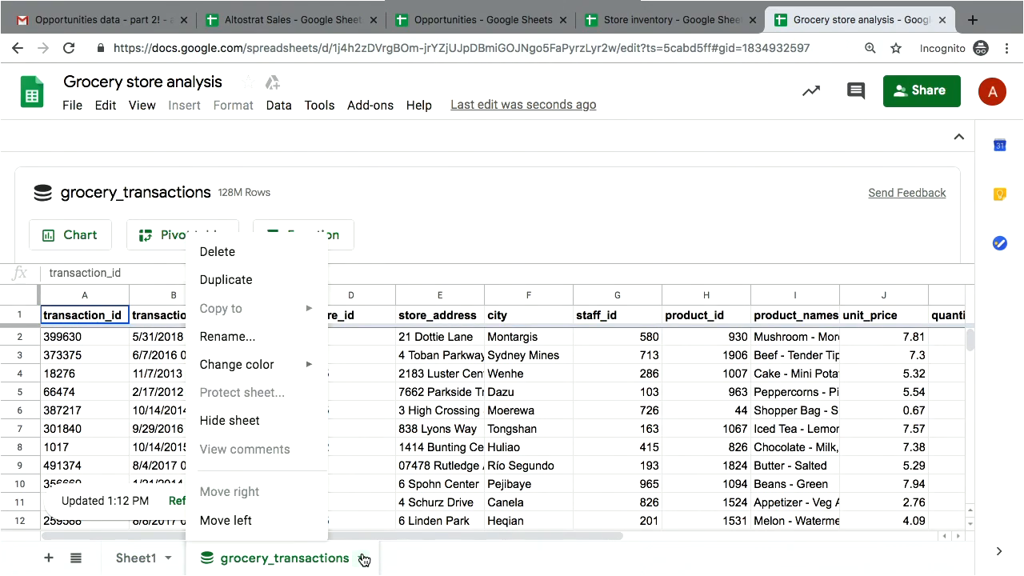
pyautogui.click(264, 255)
pyautogui.click(701, 366)
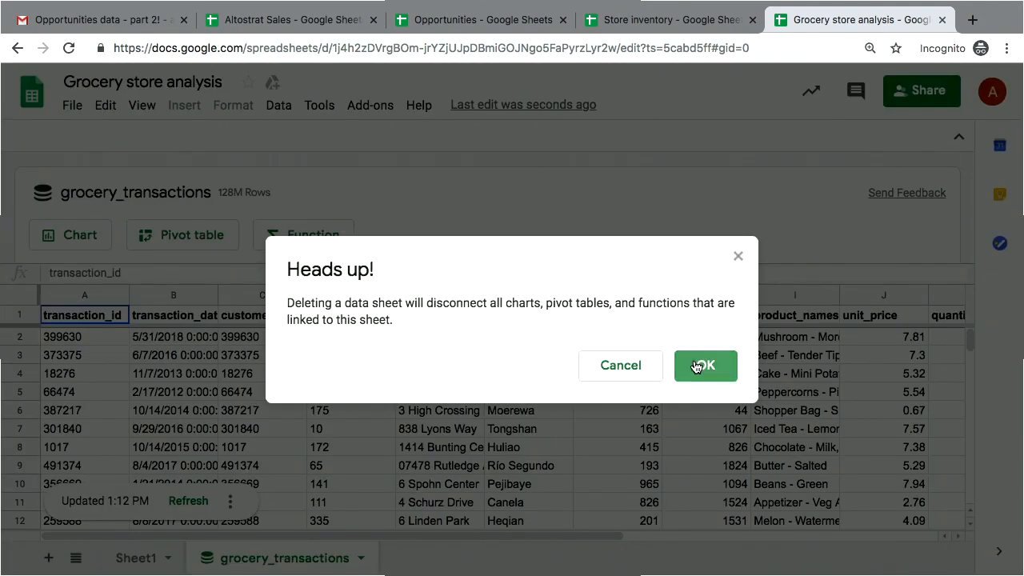
# Step: Add a BigQuery connected sheet for the grocery_transactions table in the Retail dataset of the Connected Sheets Demo project
pyautogui.click(278, 105)
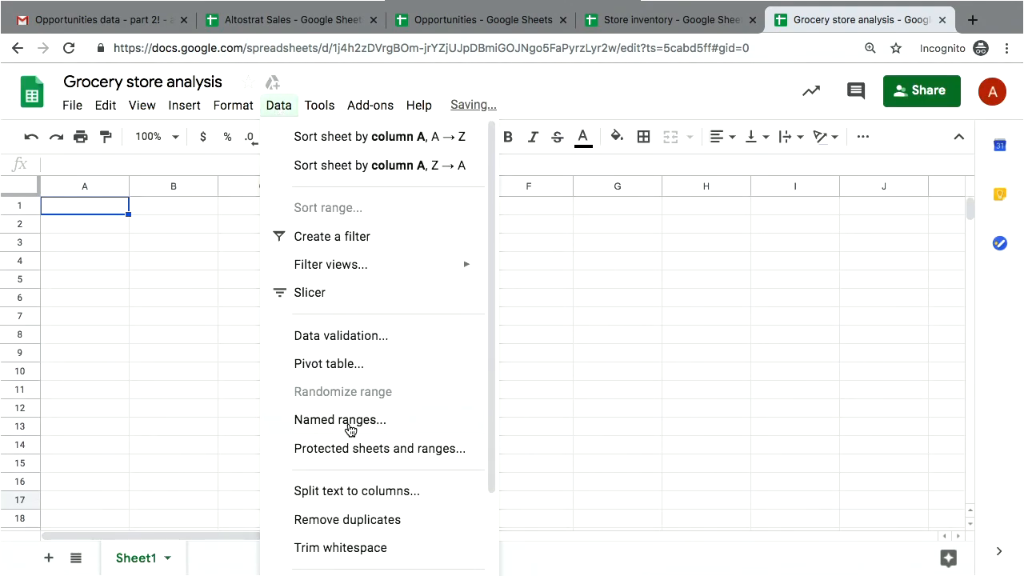
pyautogui.scroll(-2, 349, 430)
pyautogui.moveTo(372, 565)
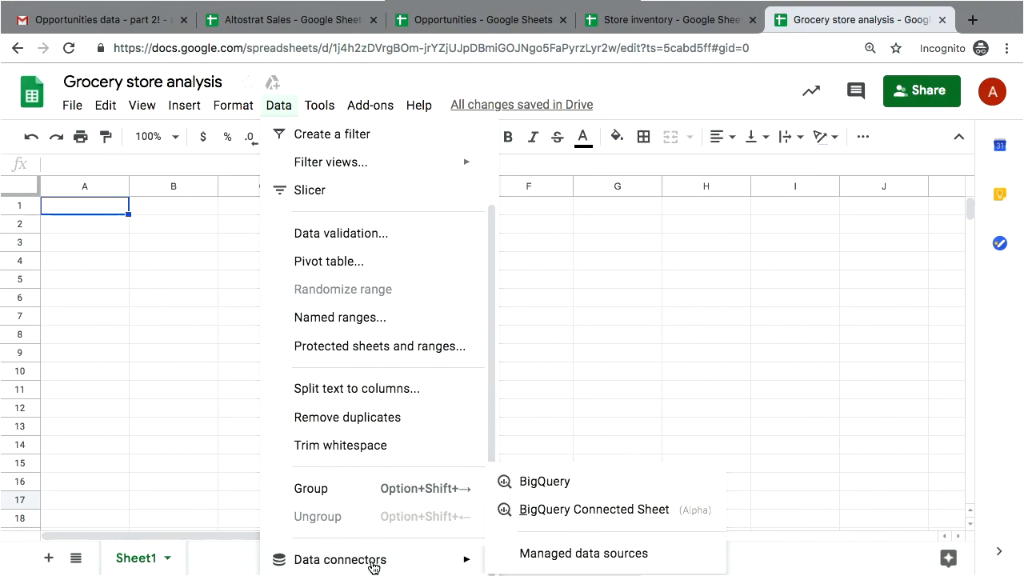
pyautogui.click(608, 510)
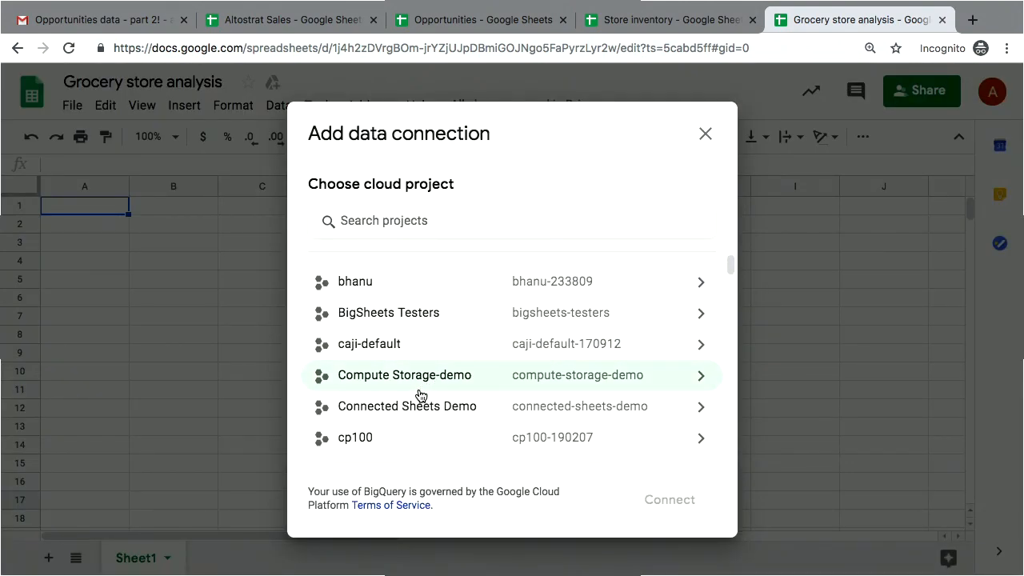
pyautogui.click(414, 410)
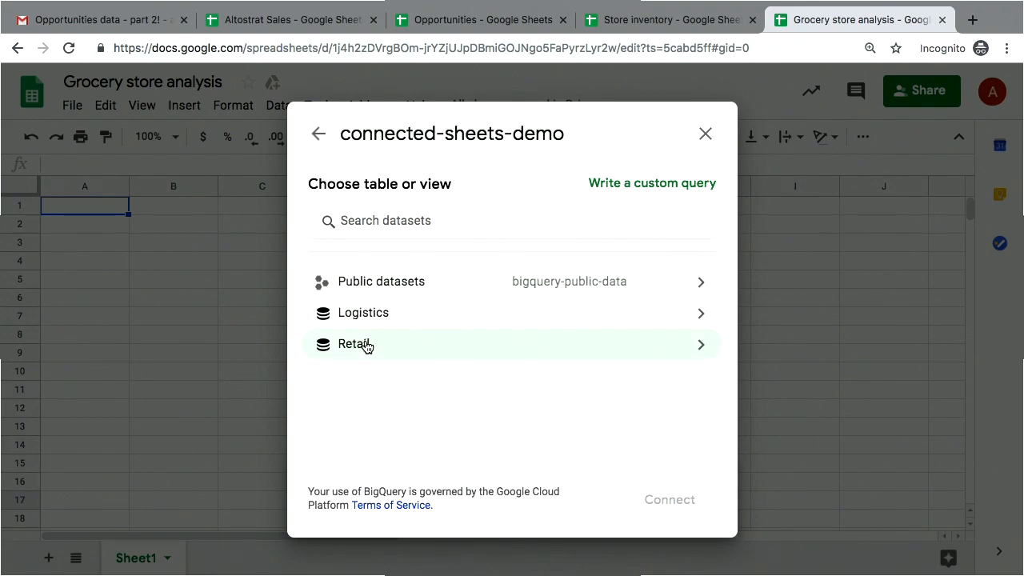
pyautogui.click(366, 344)
pyautogui.click(400, 294)
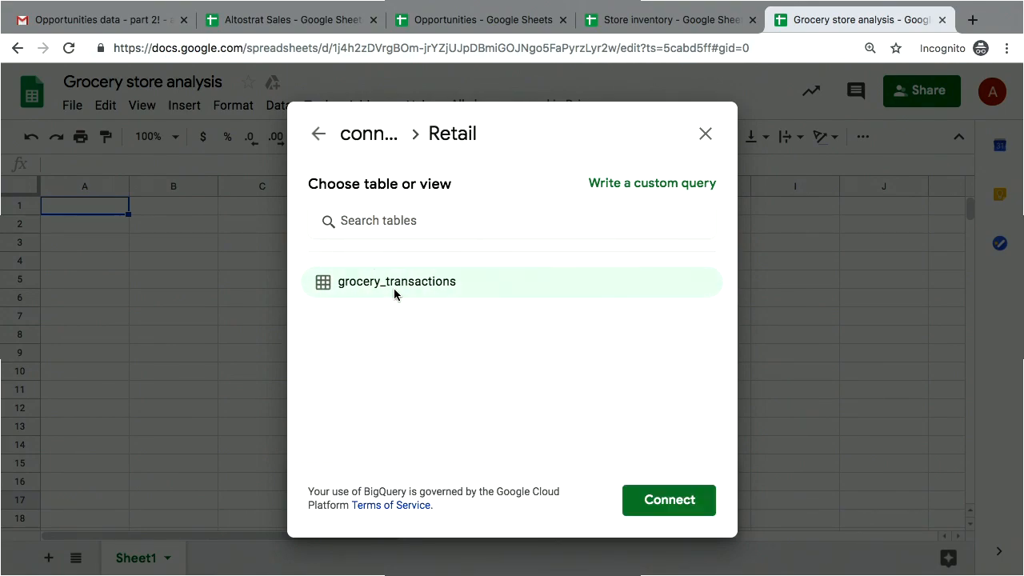
pyautogui.click(656, 497)
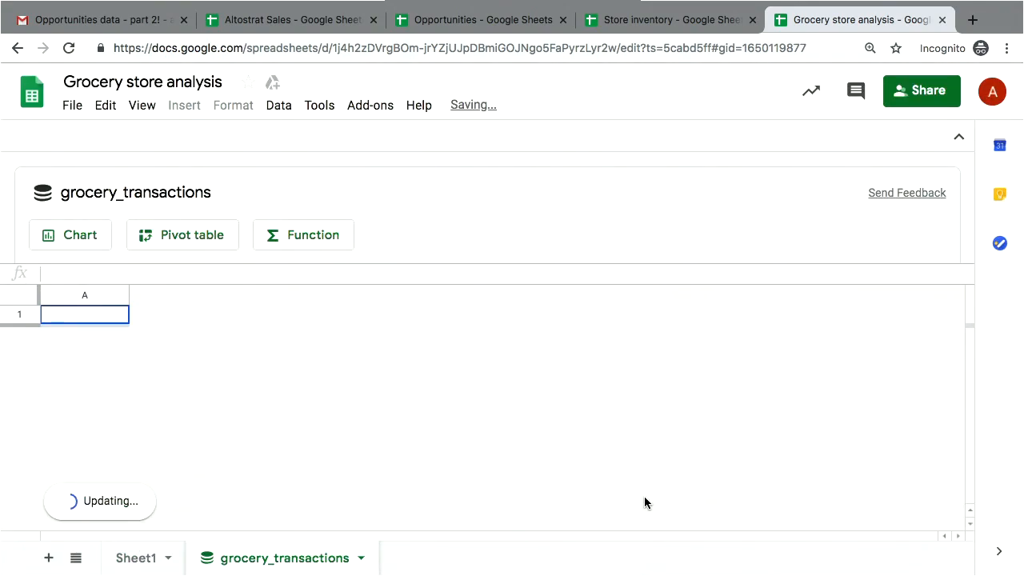
# Step: Create a pivot table from the grocery_transaction data in a new sheet and add product_names as rows
pyautogui.click(183, 237)
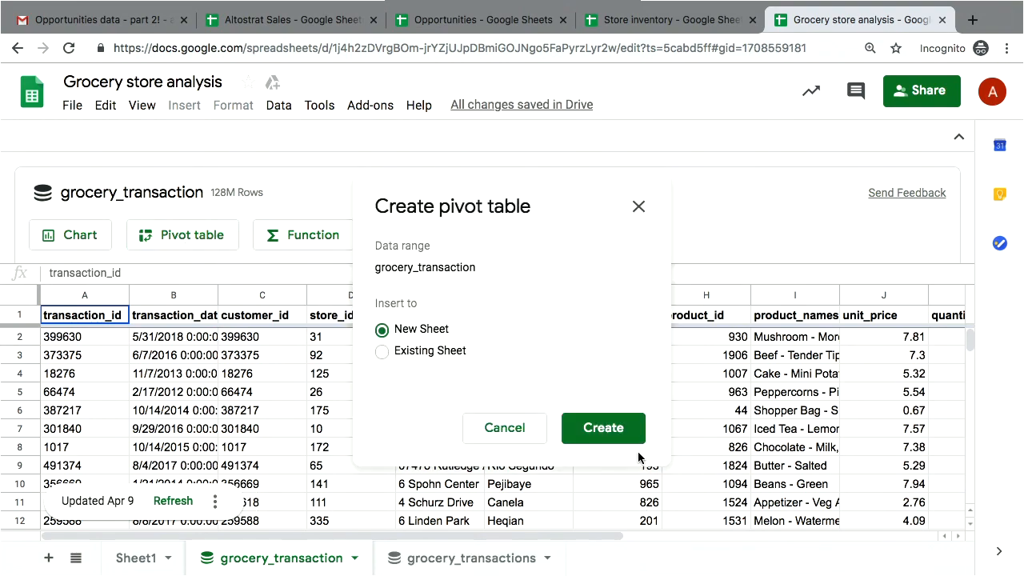
pyautogui.click(618, 432)
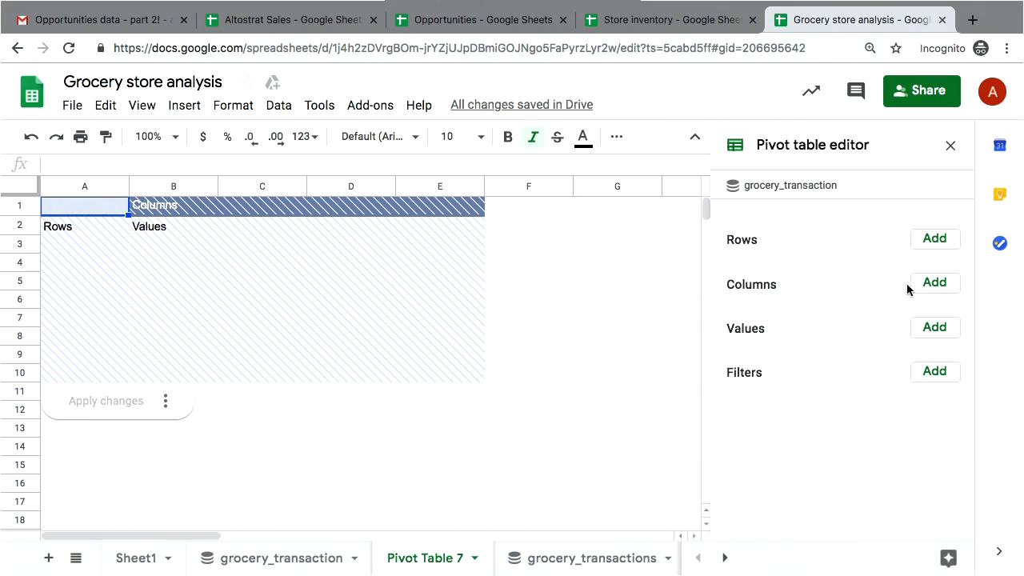
pyautogui.click(935, 239)
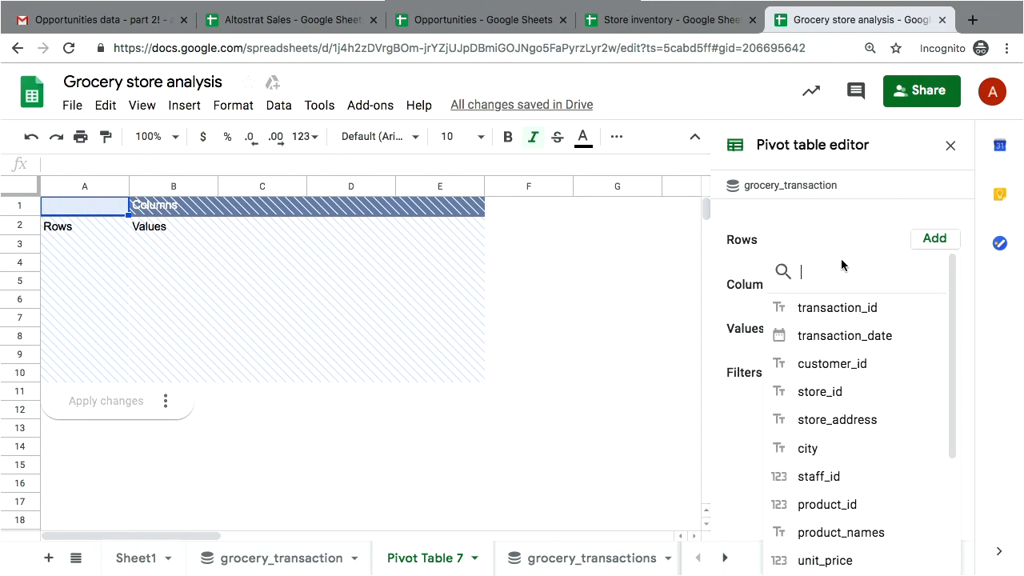
pyautogui.write('prod')
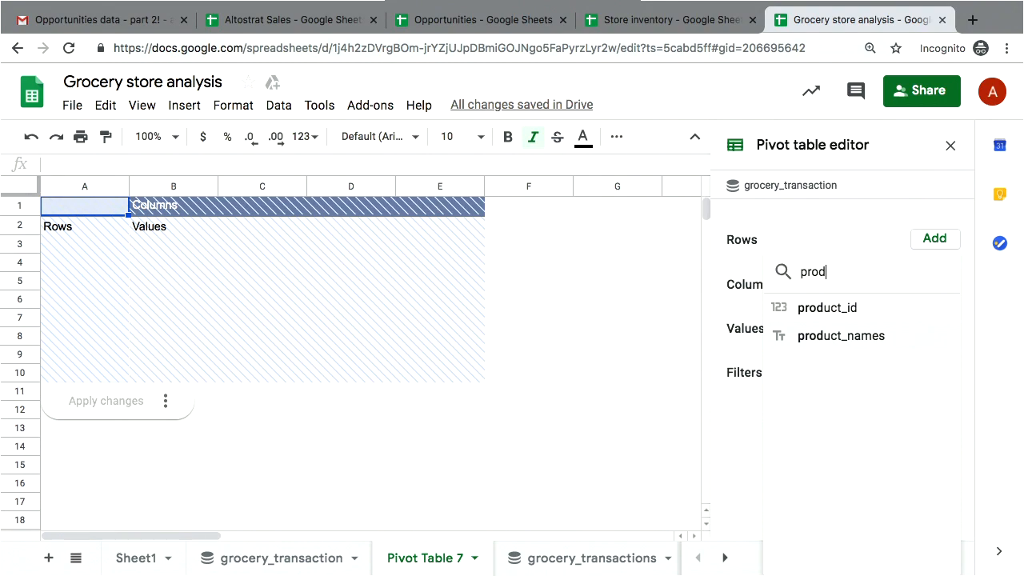
pyautogui.click(824, 336)
# Step: Add store_region as the pivot table's columns
pyautogui.click(917, 402)
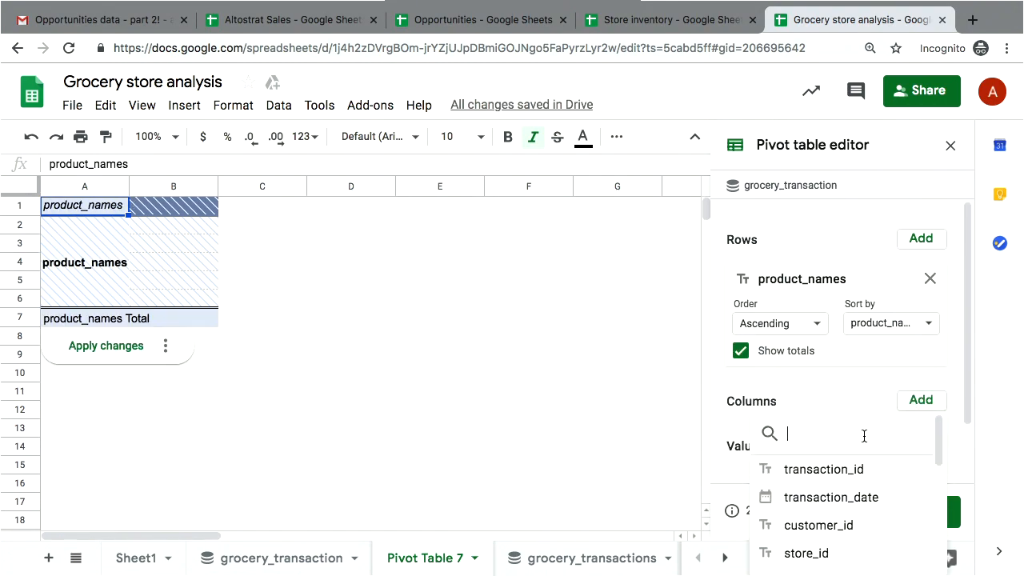
pyautogui.write('reg')
pyautogui.press('Return')
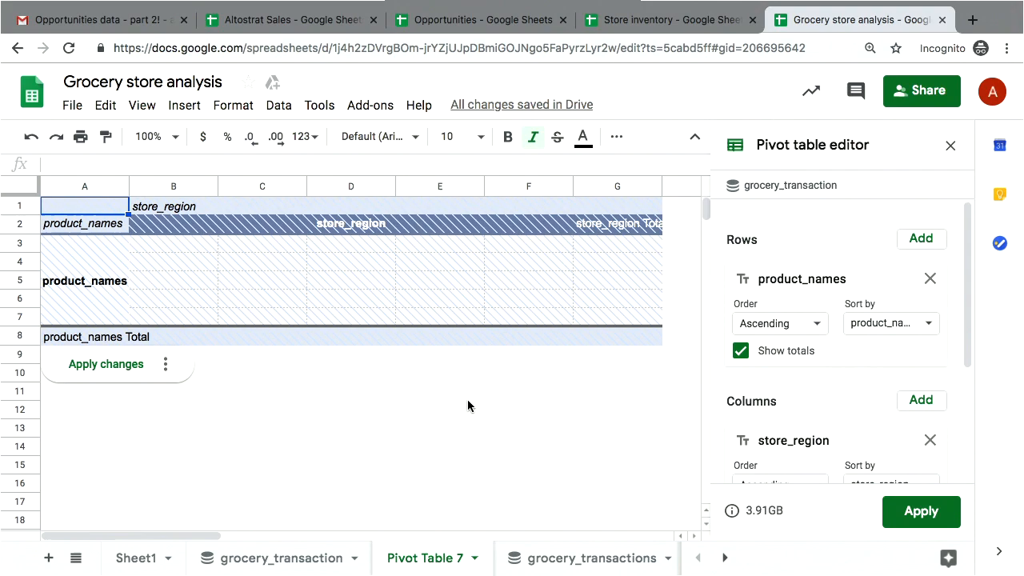
# Step: Add quantity as the pivot table's value, shown as % of row, and apply the changes
pyautogui.scroll(-5, 805, 422)
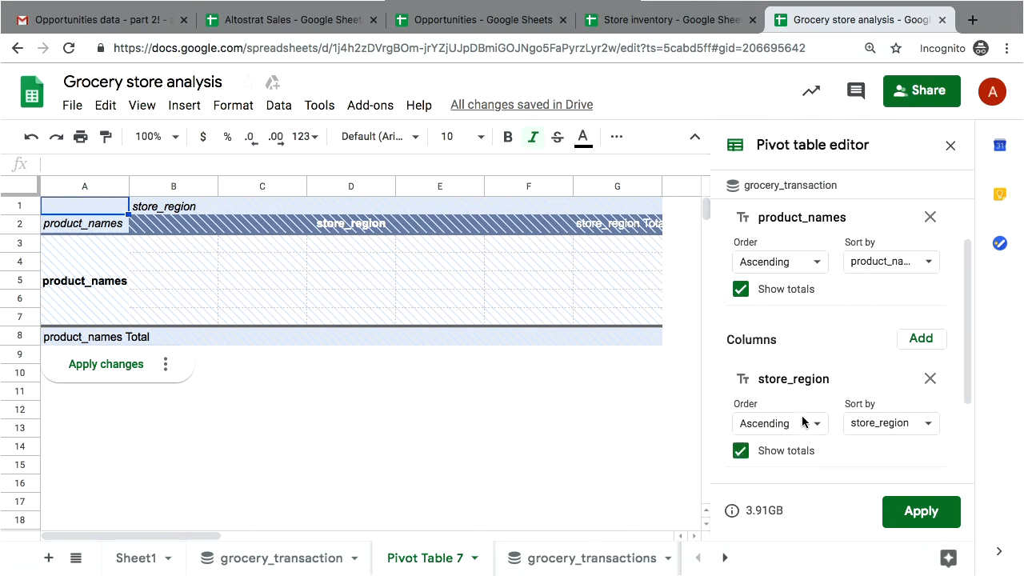
pyautogui.click(918, 389)
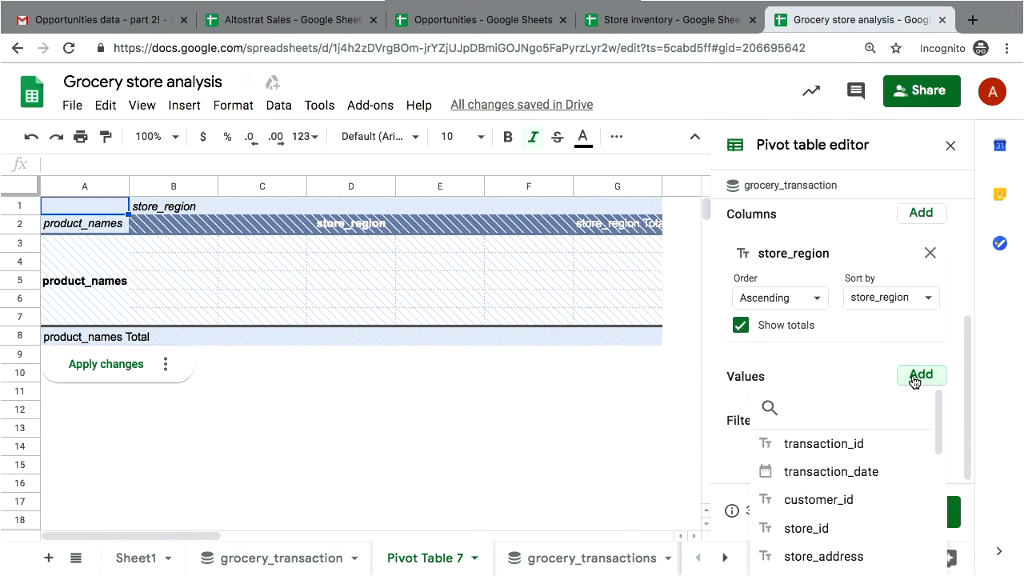
pyautogui.write('quan')
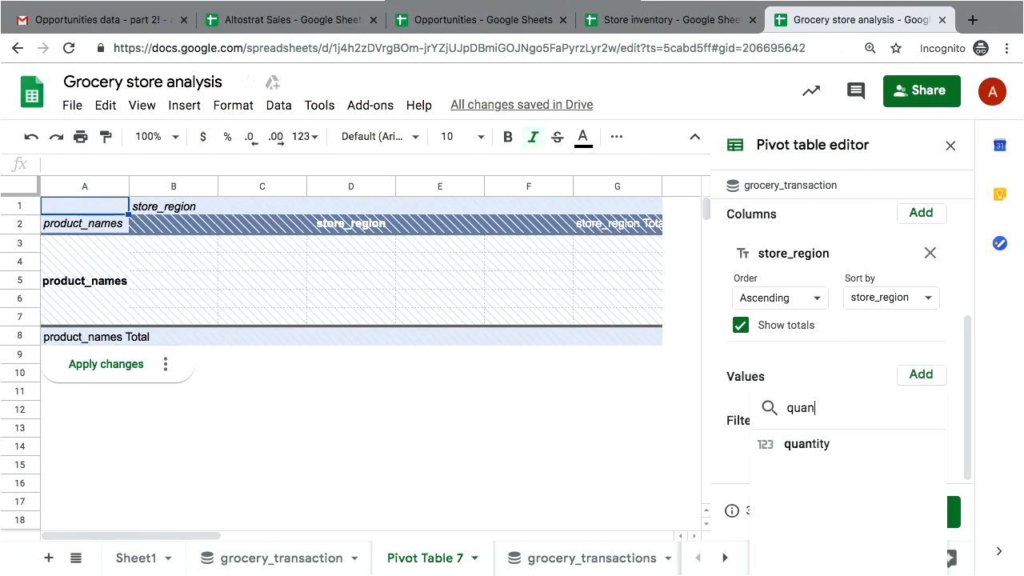
pyautogui.press('Return')
pyautogui.scroll(-2, 887, 418)
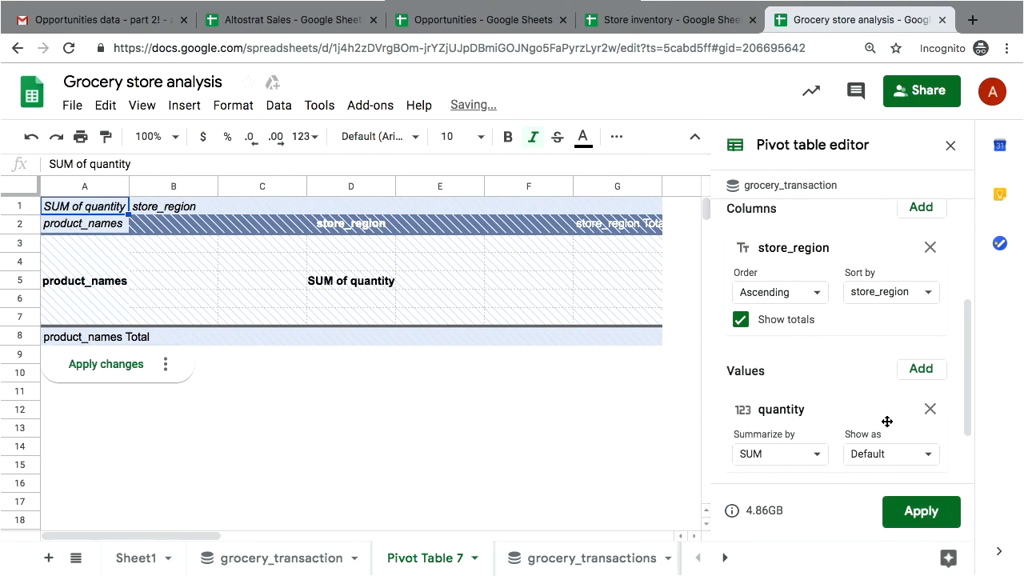
pyautogui.click(918, 393)
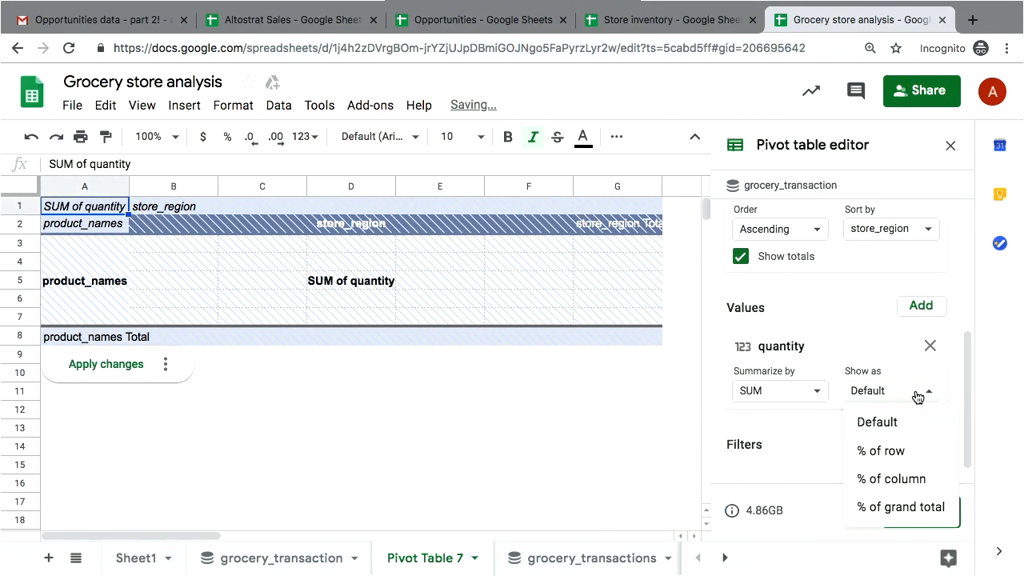
pyautogui.click(892, 451)
pyautogui.scroll(-1, 887, 392)
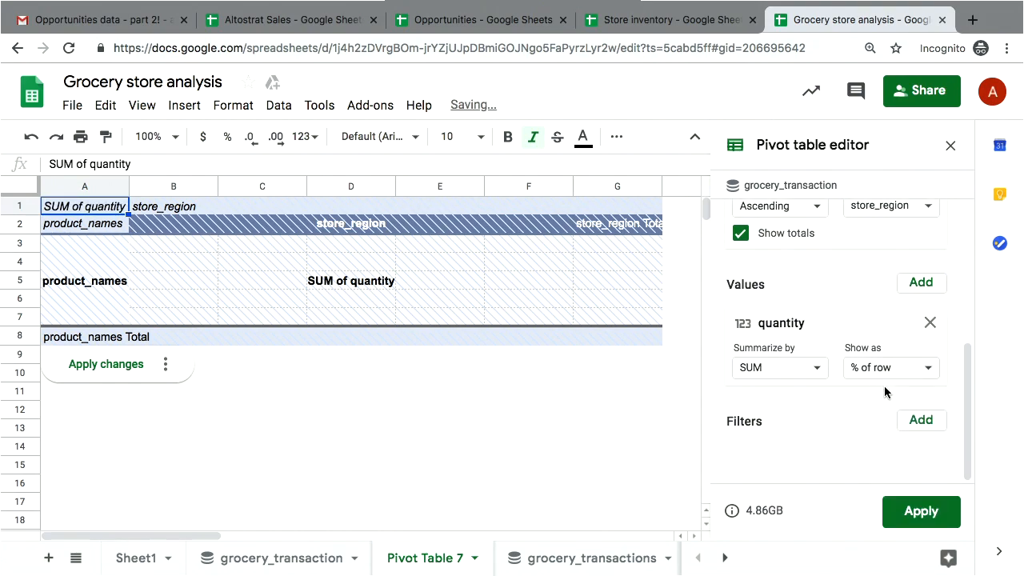
pyautogui.click(928, 518)
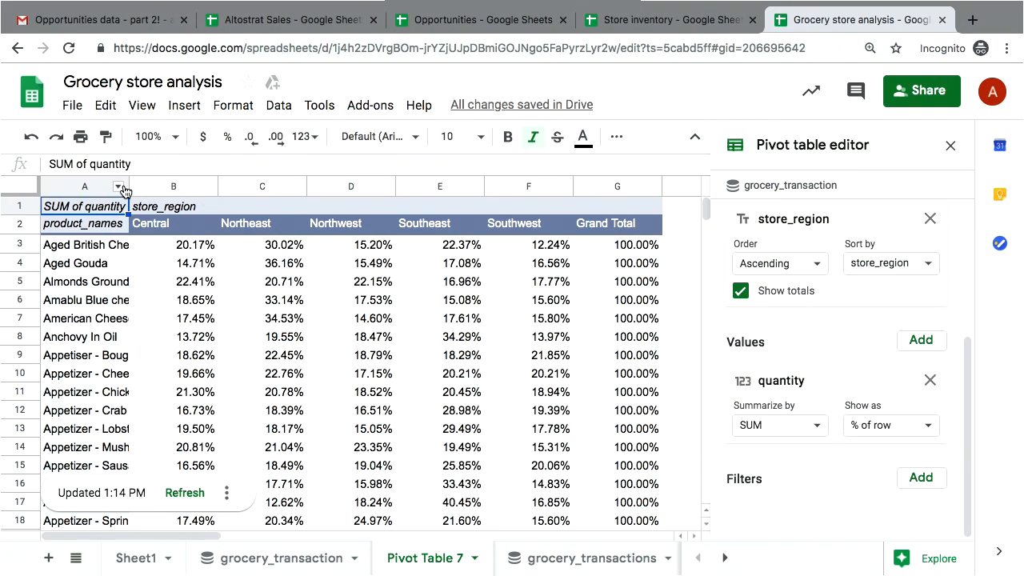
# Step: Widen column A to fit the product names and apply a white-to-green color scale to the regional percentages in B3:F1363
pyautogui.moveTo(129, 187); pyautogui.dragTo(231, 308)
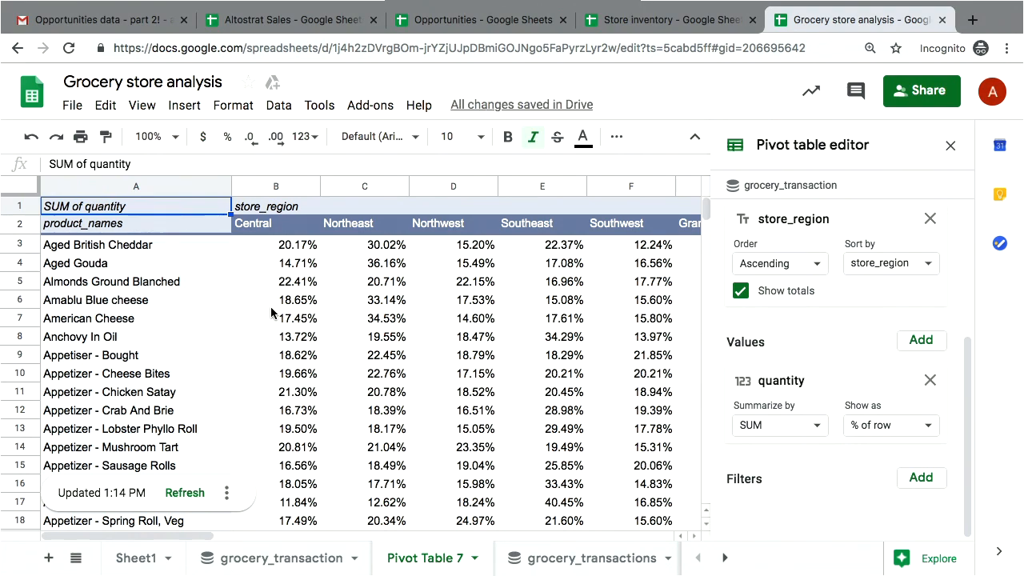
pyautogui.click(284, 250)
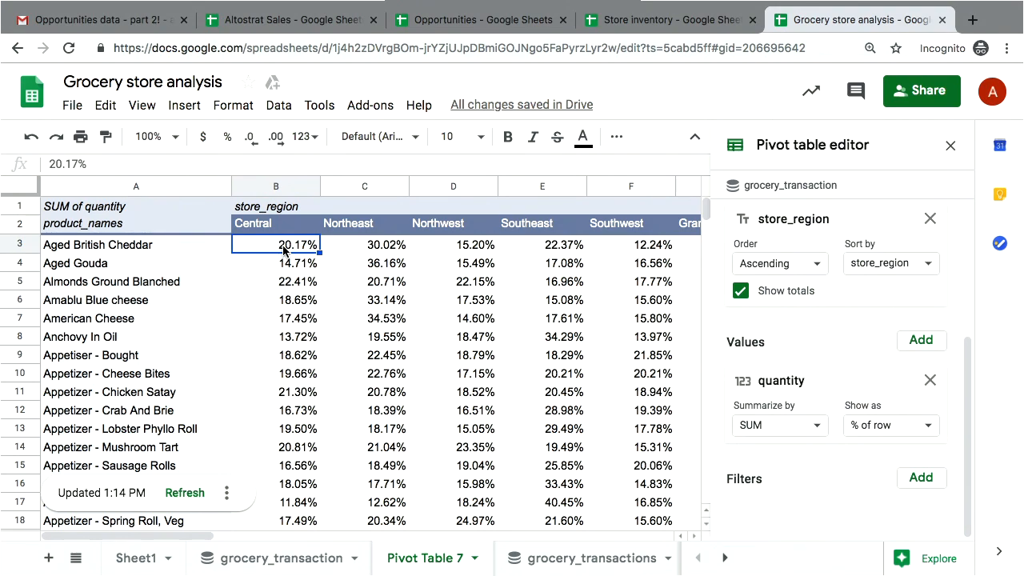
pyautogui.hotkey('shift', 'Right')
pyautogui.hotkey('shift', 'Right')
pyautogui.hotkey('shift', 'Right')
pyautogui.hotkey('shift', 'Right')
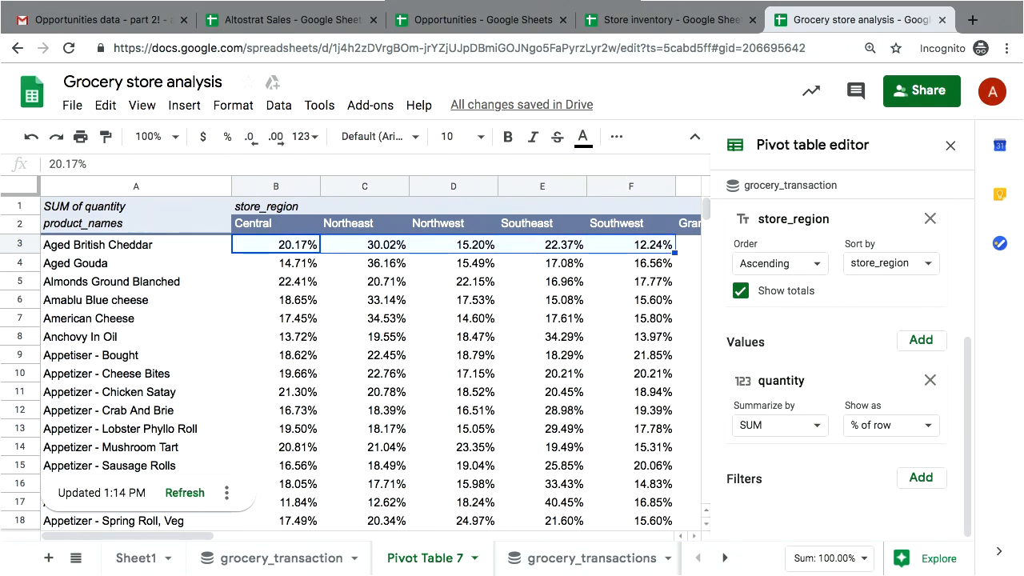
pyautogui.hotkey('ctrl', 'shift', 'Down')
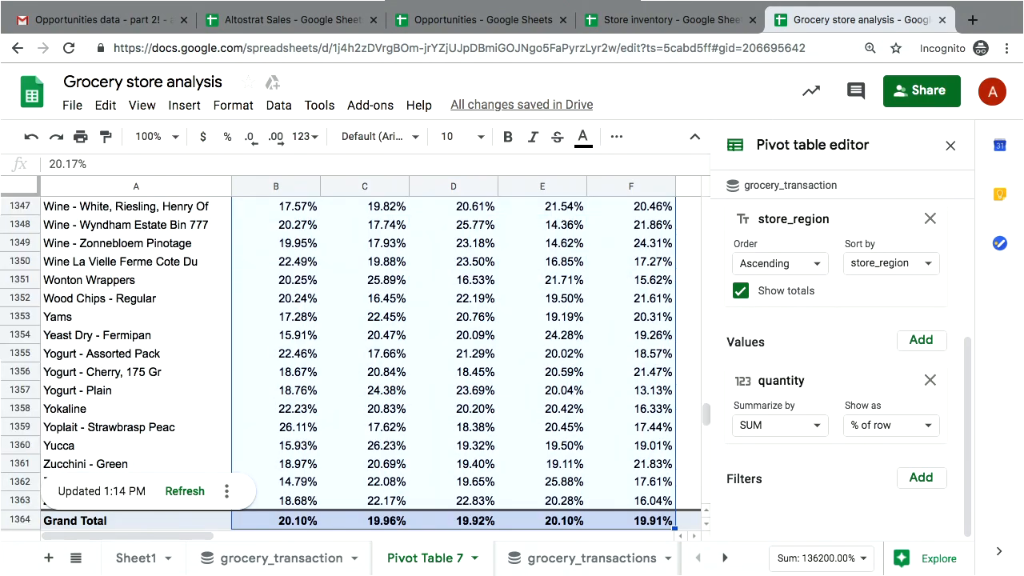
pyautogui.hotkey('shift', 'Up')
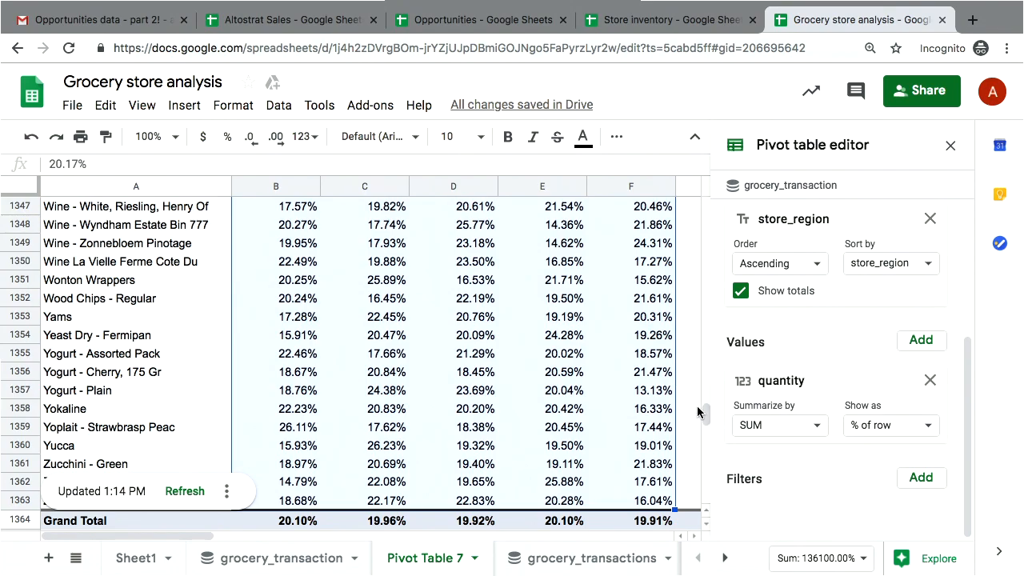
pyautogui.moveTo(708, 423); pyautogui.dragTo(708, 209)
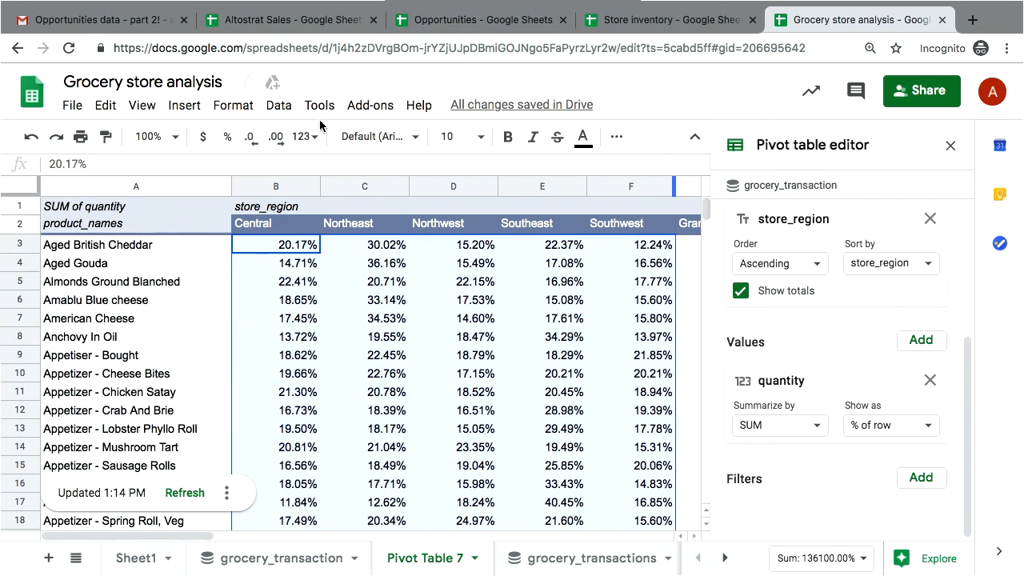
pyautogui.click(249, 115)
pyautogui.click(288, 521)
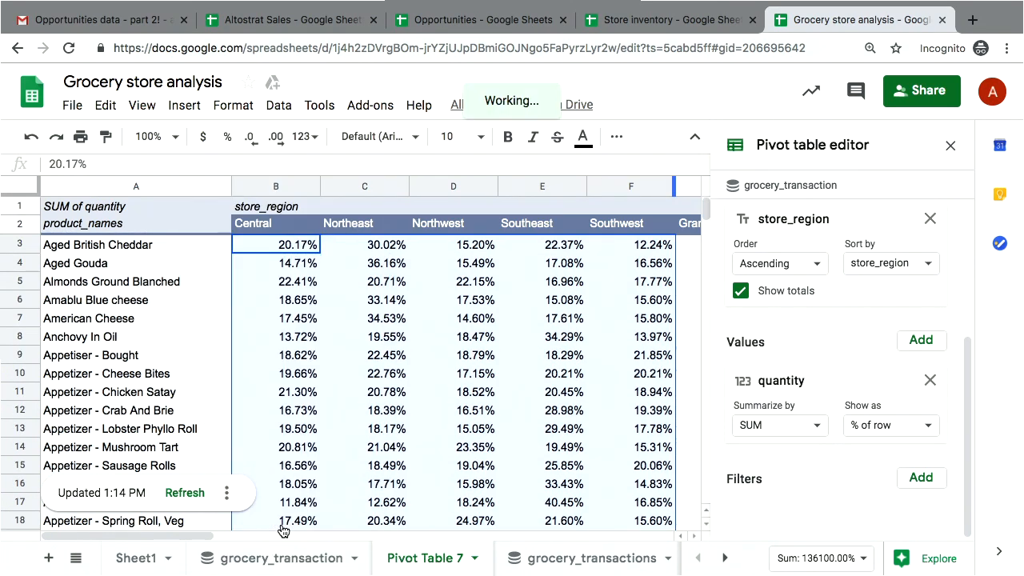
pyautogui.click(900, 196)
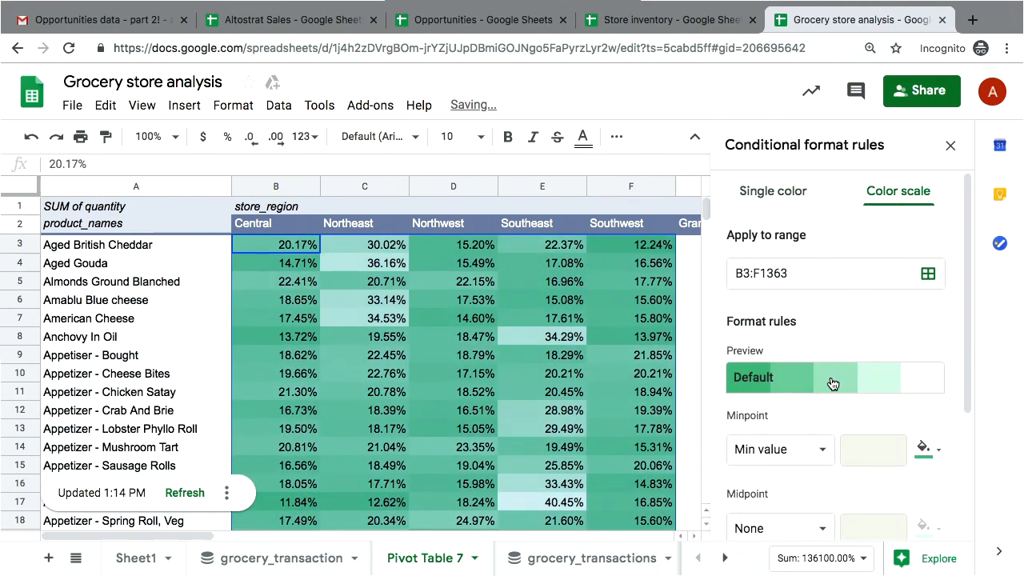
pyautogui.click(831, 384)
pyautogui.click(772, 221)
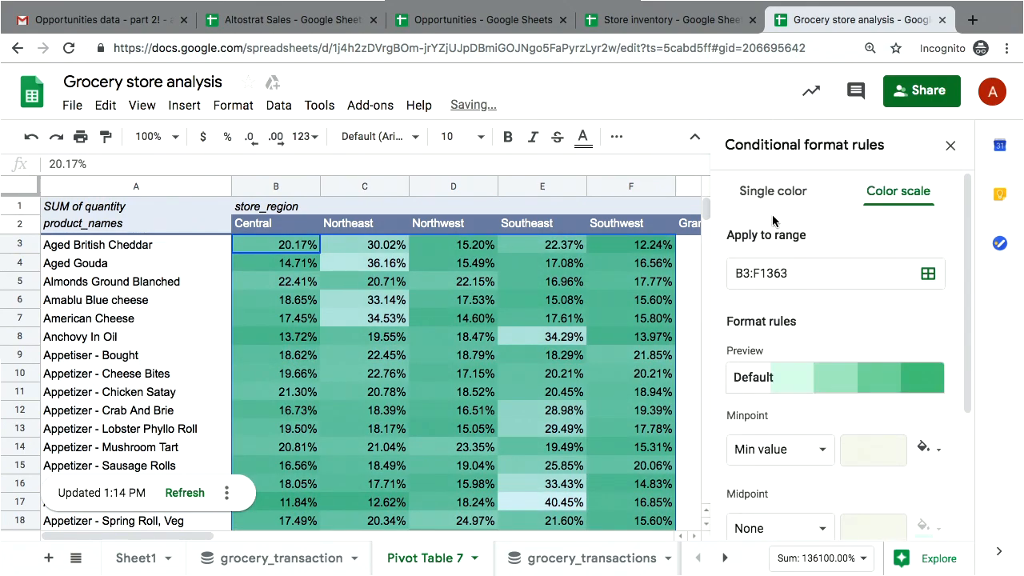
pyautogui.click(951, 149)
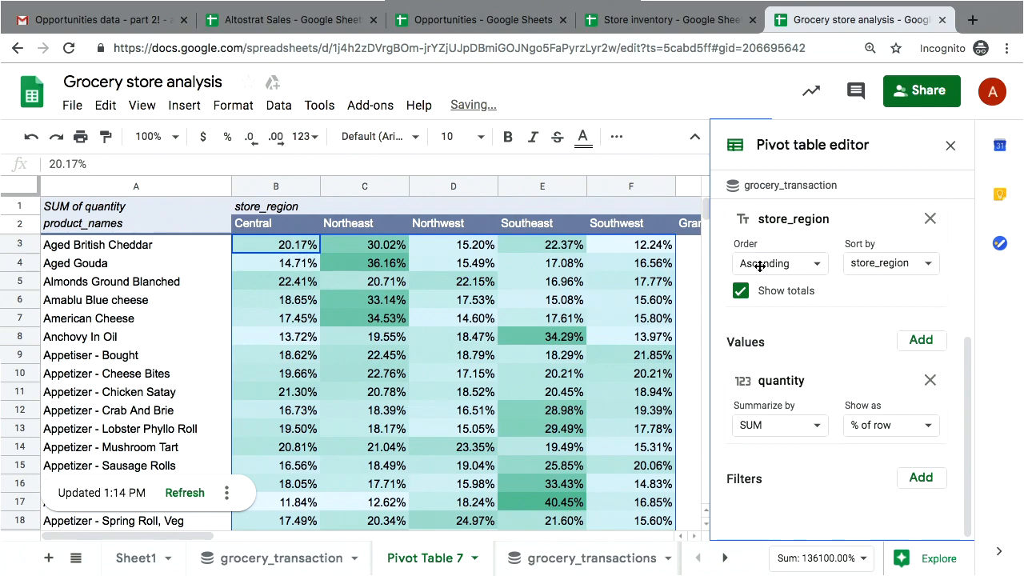
# Step: Examine the color-scaled pivot table for products whose purchases are concentrated in particular store regions
pyautogui.click(560, 333)
pyautogui.click(649, 297)
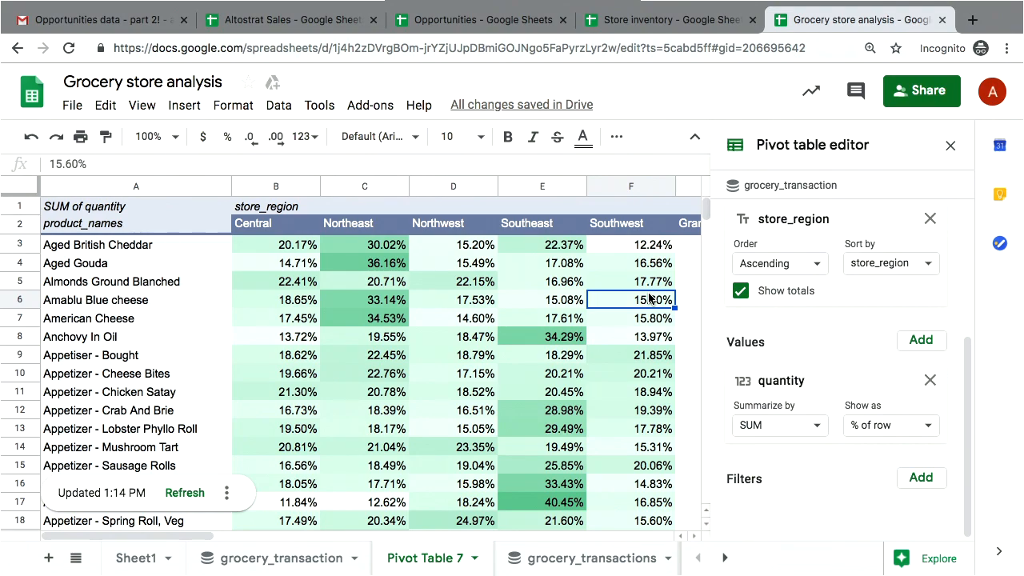
pyautogui.scroll(-1, 649, 298)
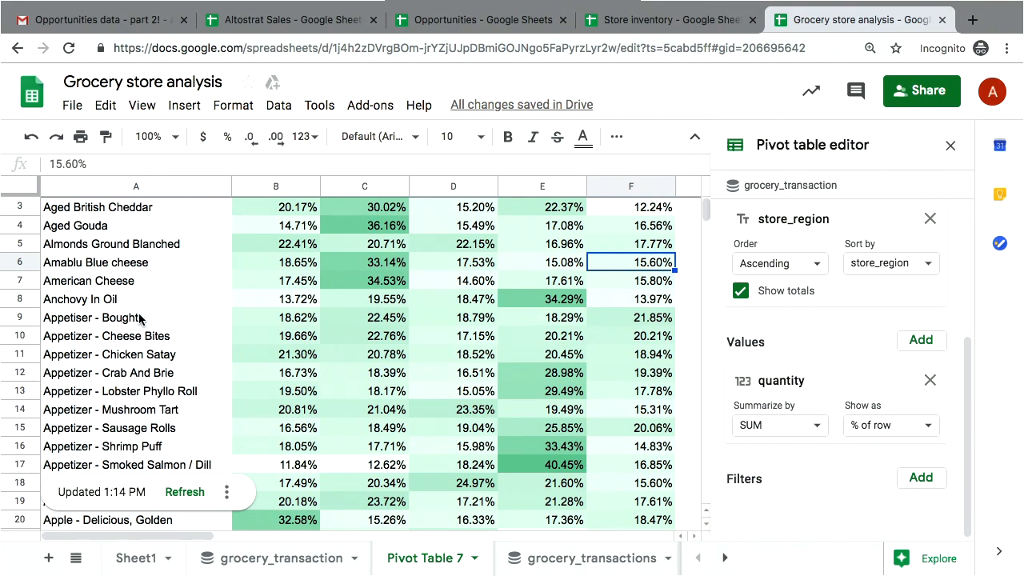
pyautogui.scroll(1, 397, 352)
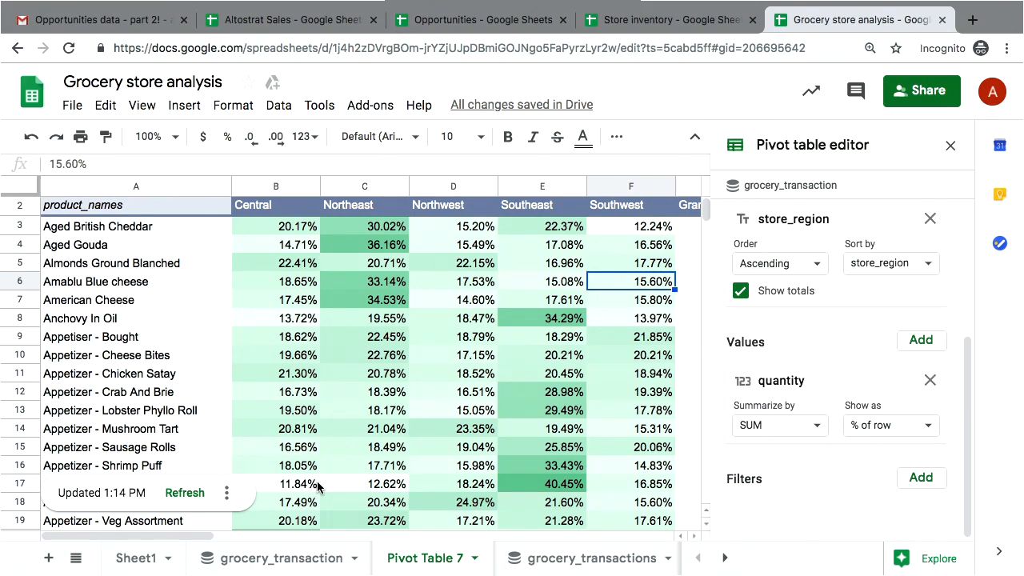
pyautogui.scroll(-5, 316, 481)
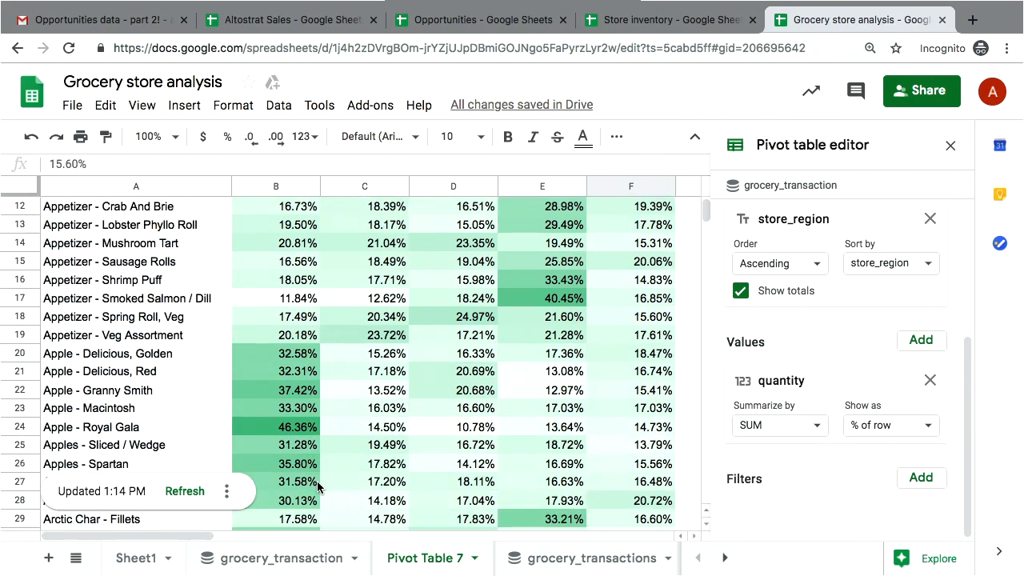
pyautogui.scroll(3, 317, 486)
pyautogui.scroll(2, 317, 486)
pyautogui.scroll(-2, 317, 486)
pyautogui.scroll(-1, 317, 486)
# Step: Create a column chart on a new sheet from the grocery_transaction data, with transaction_date as its X-axis
pyautogui.click(264, 557)
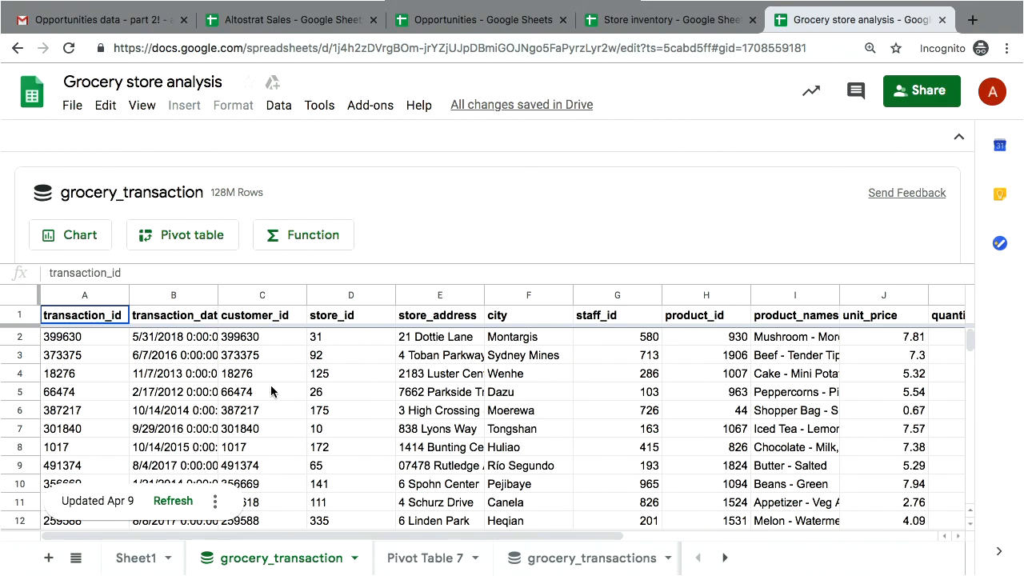
pyautogui.click(72, 238)
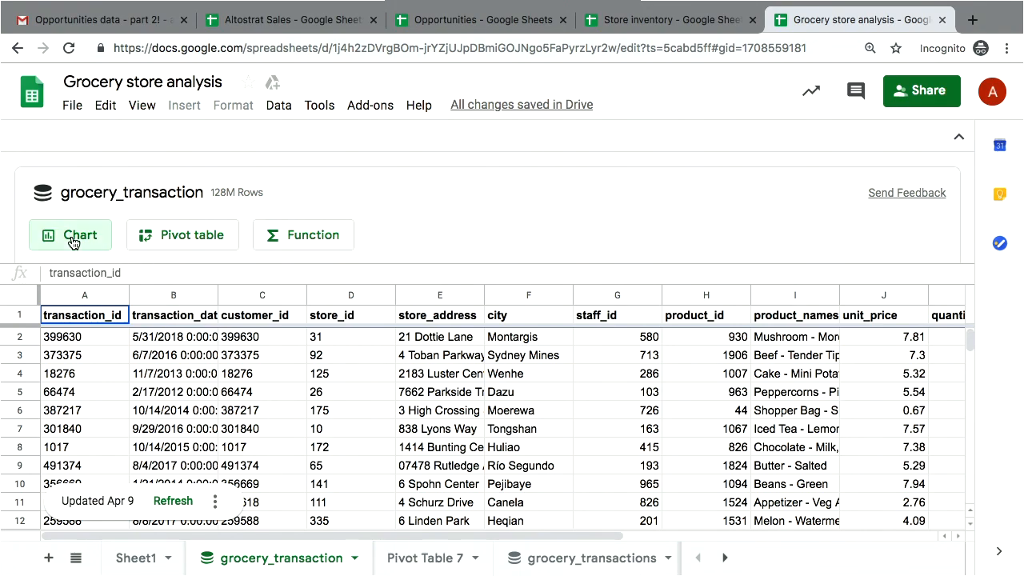
pyautogui.click(616, 437)
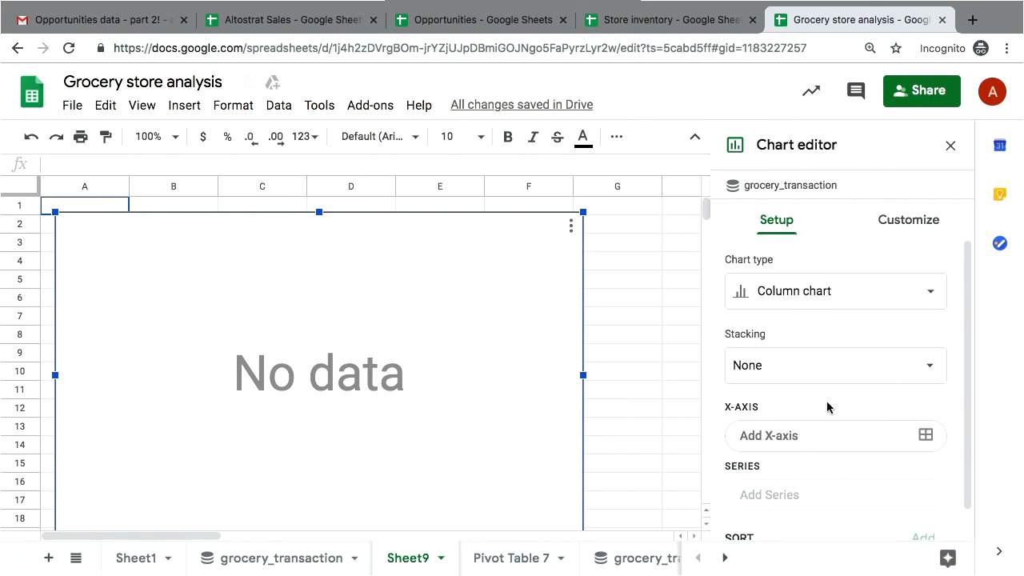
pyautogui.click(923, 434)
pyautogui.click(805, 537)
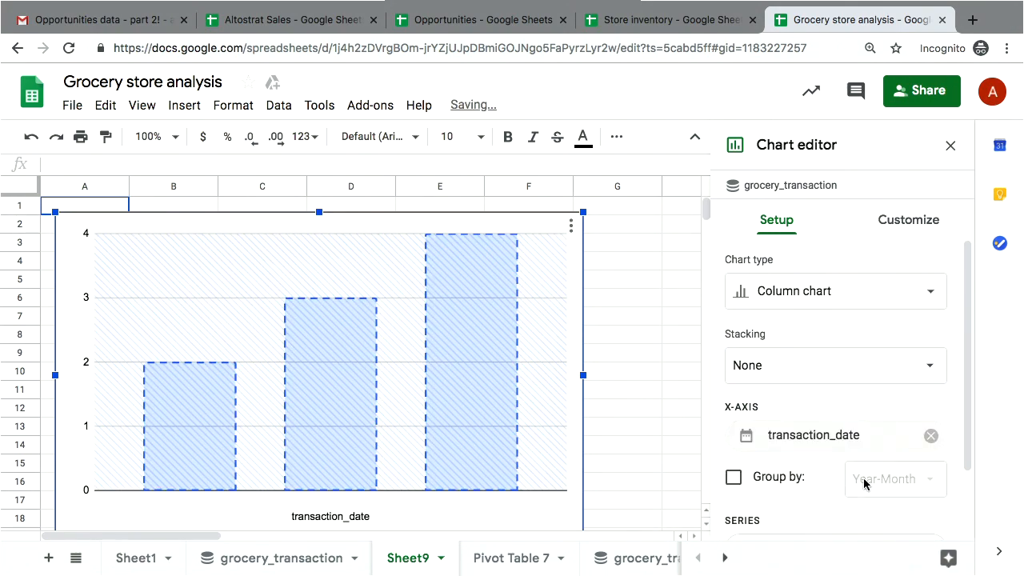
# Step: Add sales as the chart's series
pyautogui.scroll(-2, 893, 457)
pyautogui.scroll(-1, 893, 458)
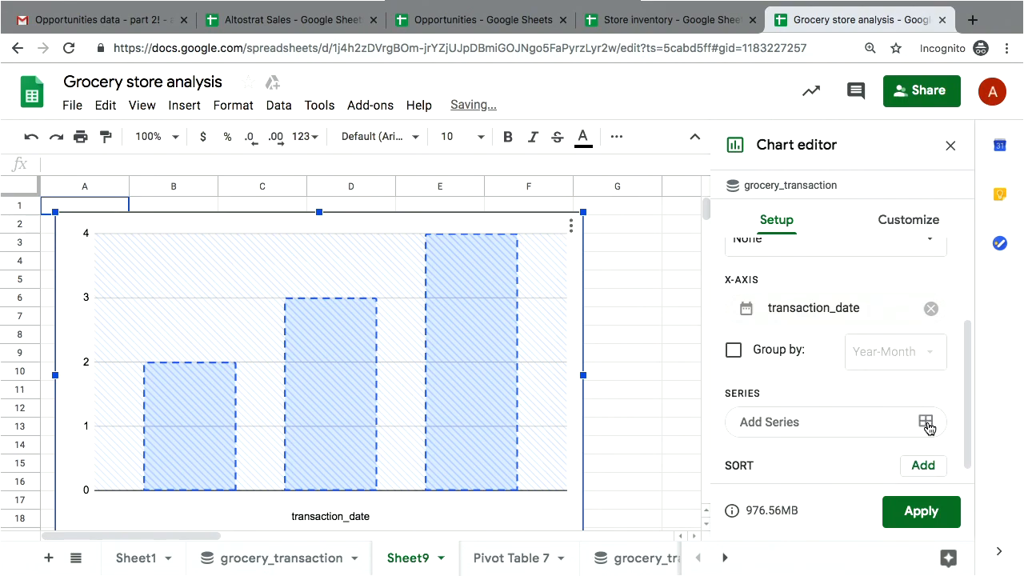
pyautogui.click(925, 423)
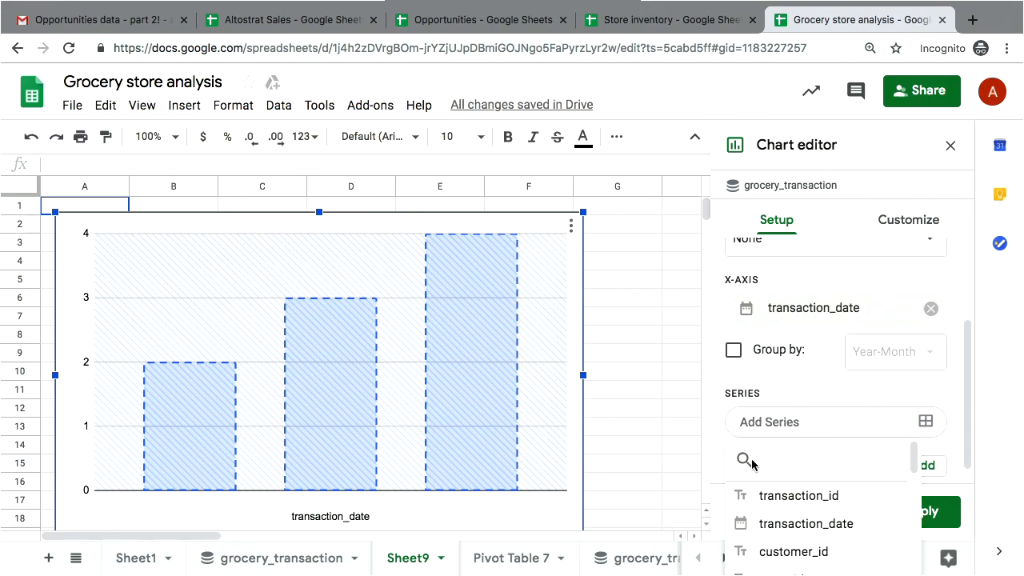
pyautogui.write('sales')
pyautogui.click(782, 496)
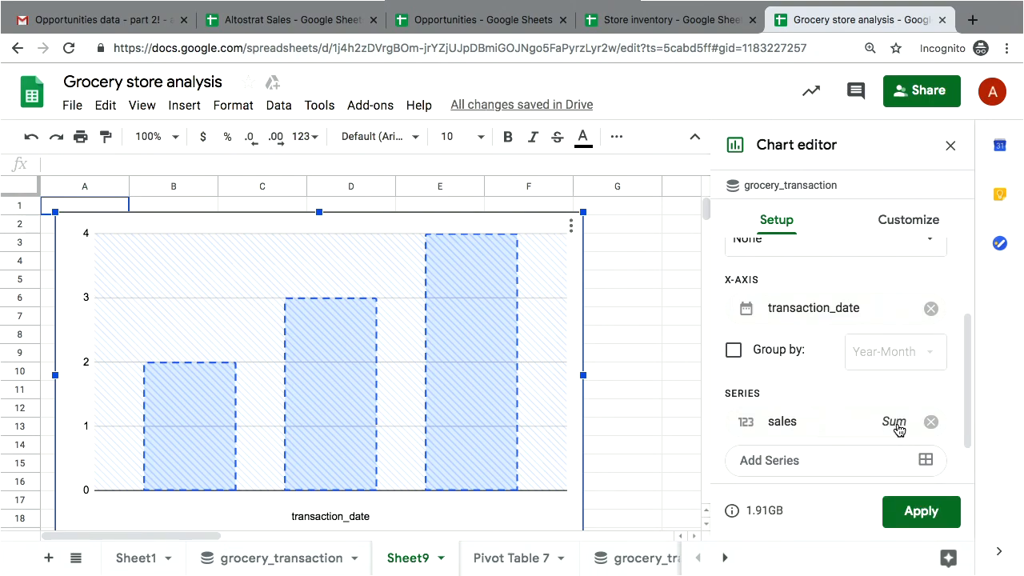
# Step: Group the chart's transaction_date axis by Month and apply the changes to plot the data
pyautogui.click(768, 355)
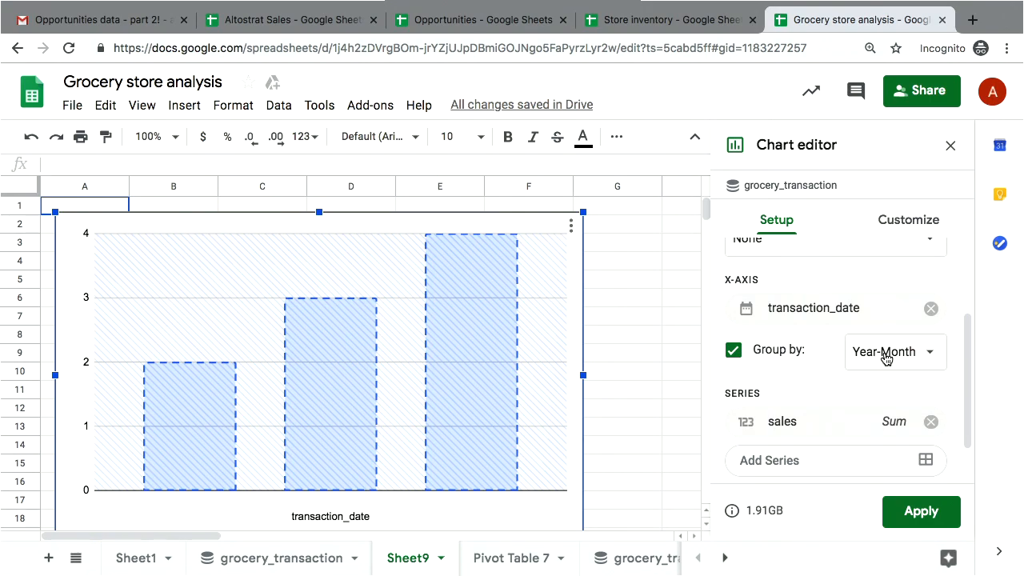
pyautogui.click(885, 359)
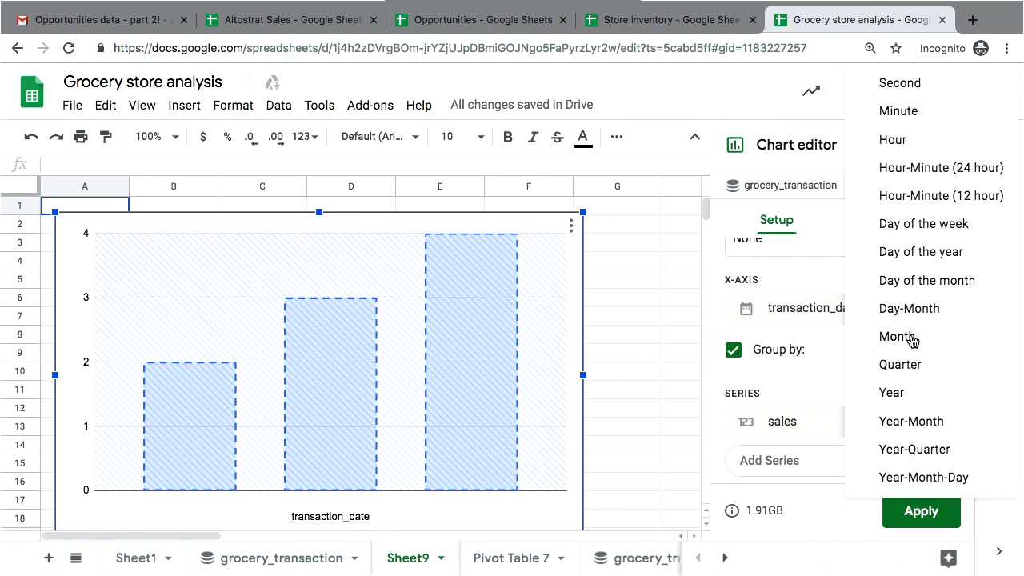
pyautogui.click(896, 337)
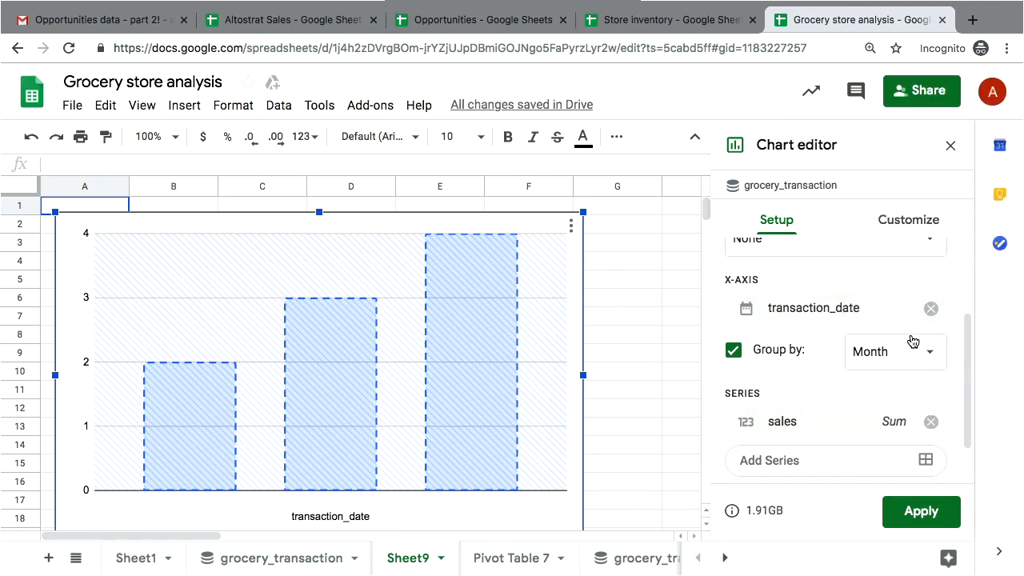
pyautogui.click(918, 518)
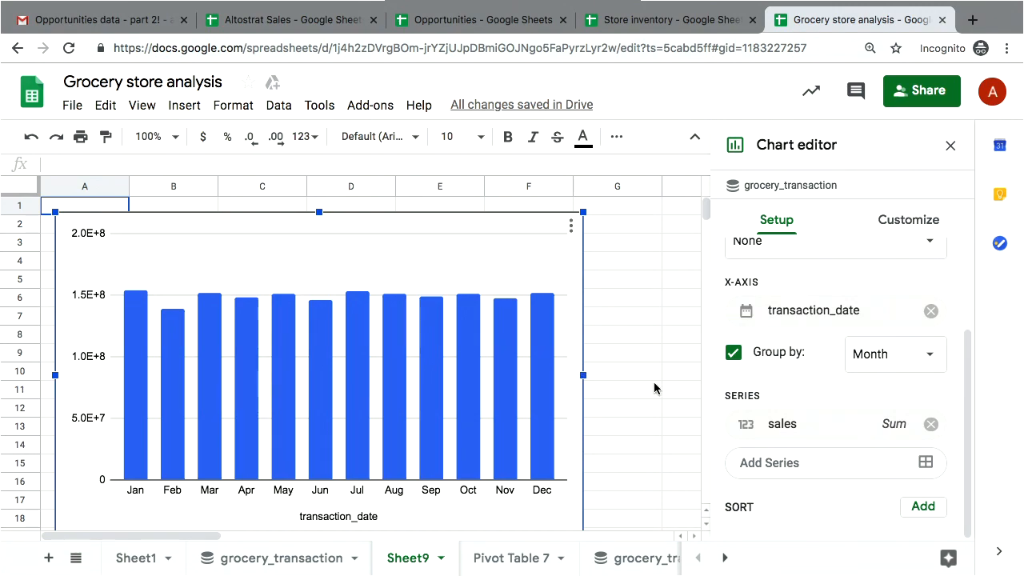
# Step: Set the transaction_date grouping to Day of the week and apply the change to the chart
pyautogui.click(905, 358)
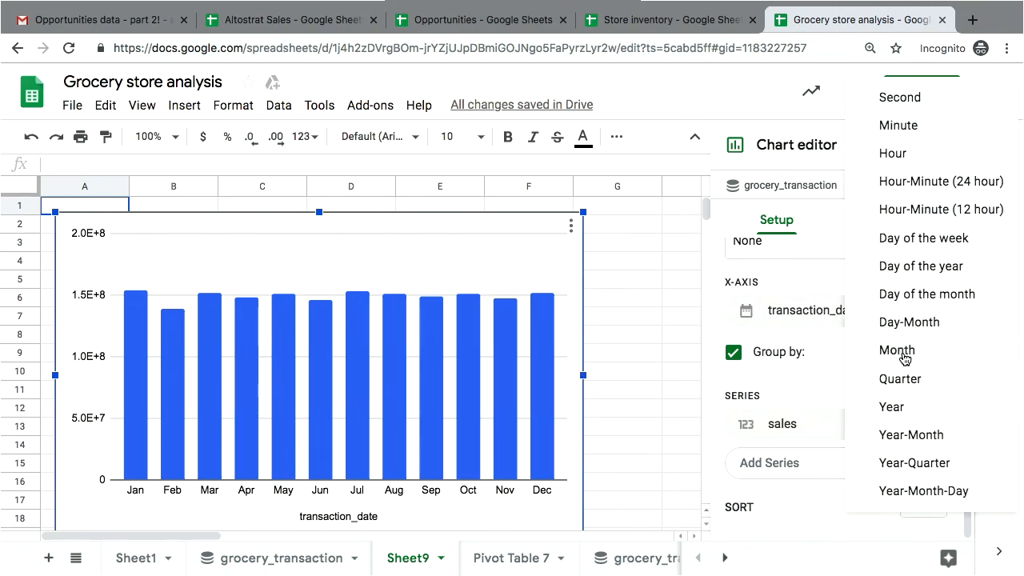
pyautogui.click(972, 244)
pyautogui.scroll(-1, 844, 404)
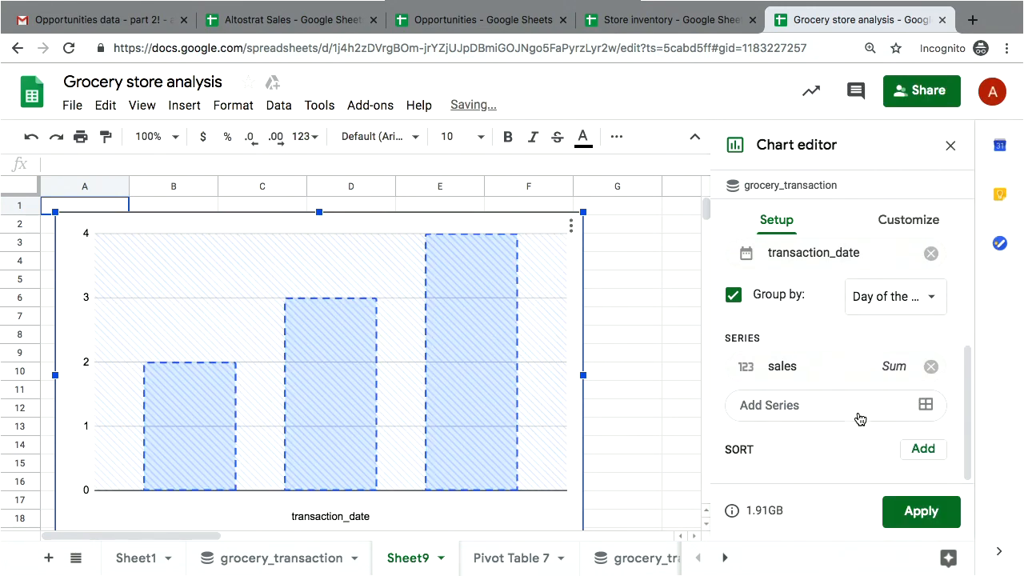
pyautogui.click(910, 510)
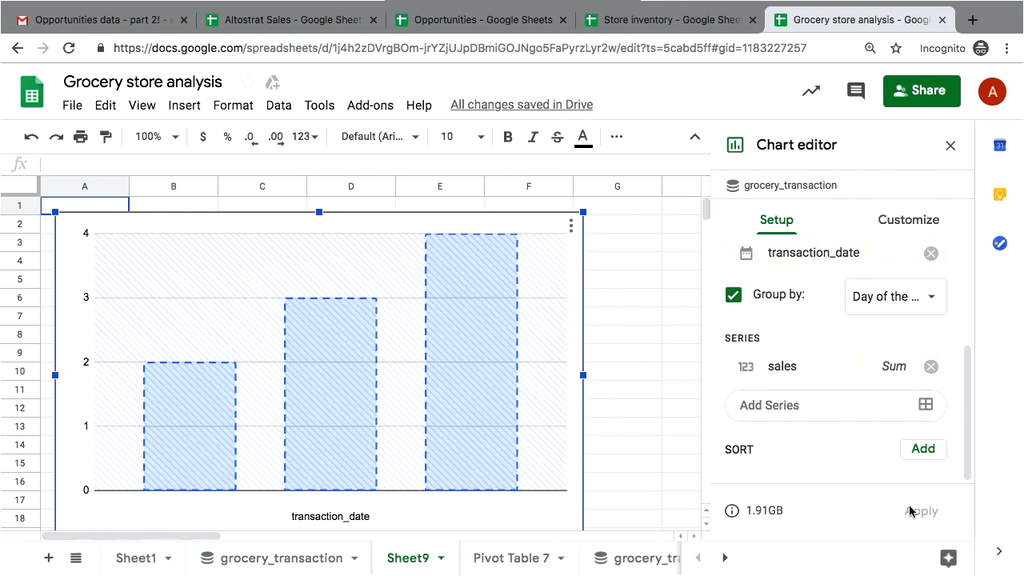